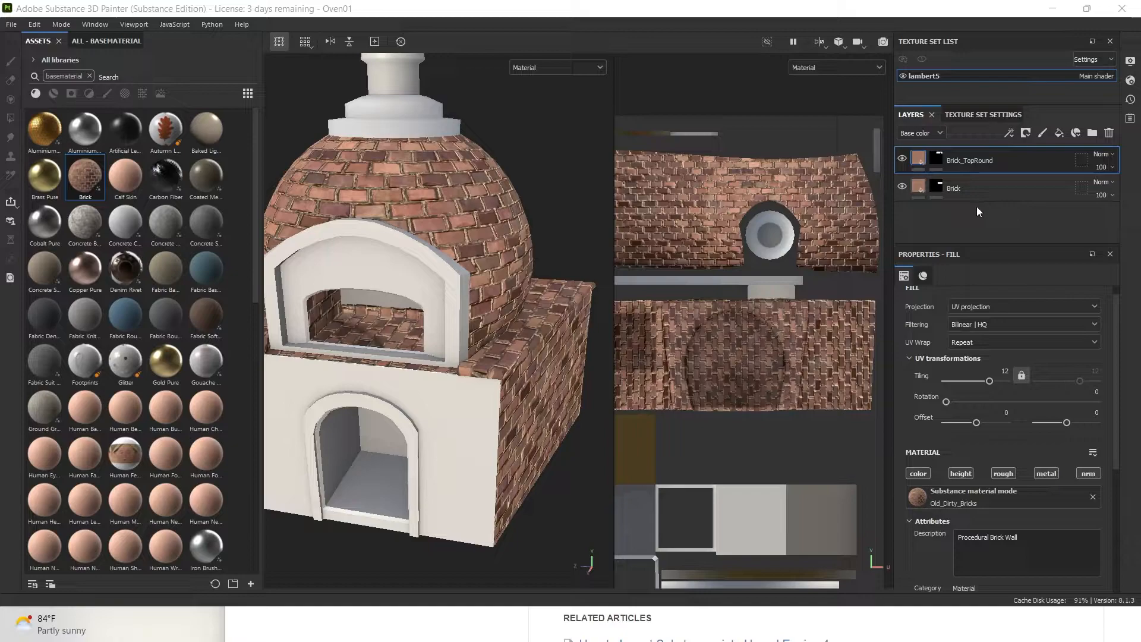
Start a new project with 2048 document resolution
left_click(12, 24)
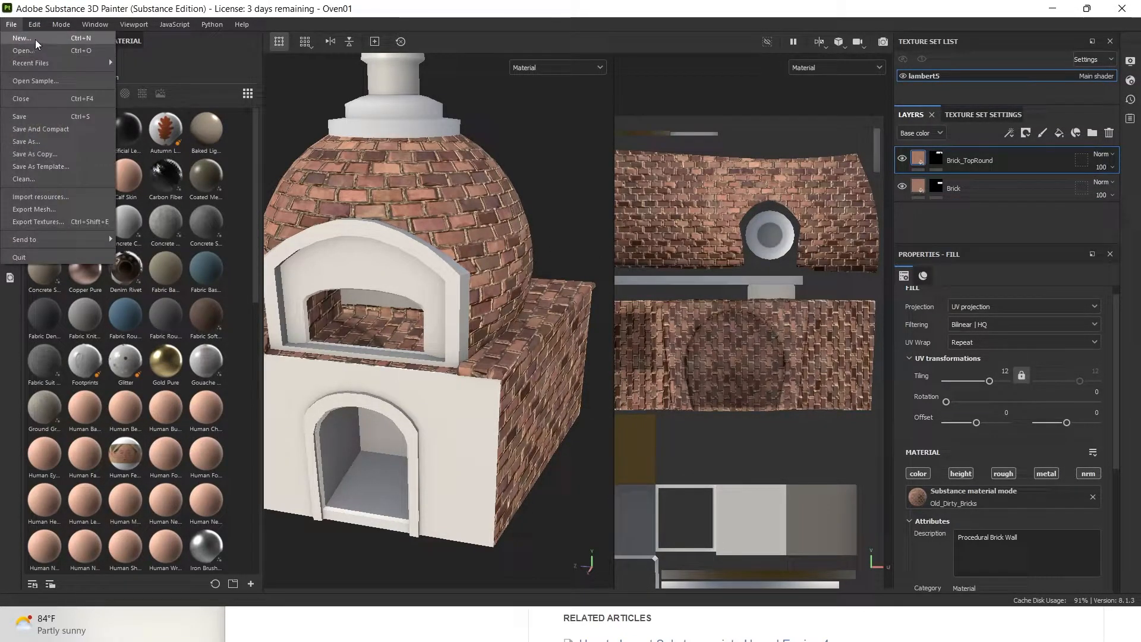
left_click(34, 39)
left_click(529, 215)
left_click(512, 280)
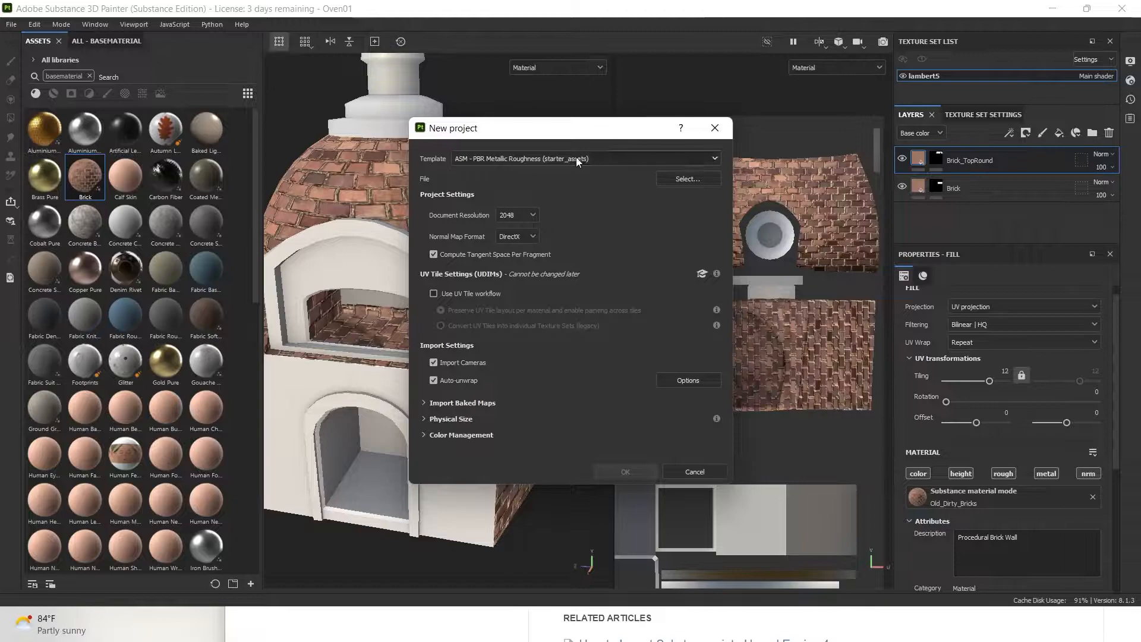
Load scenes/Oven_geo.fbx from the Oven_Texture_Proj folder as the project mesh
left_click(673, 182)
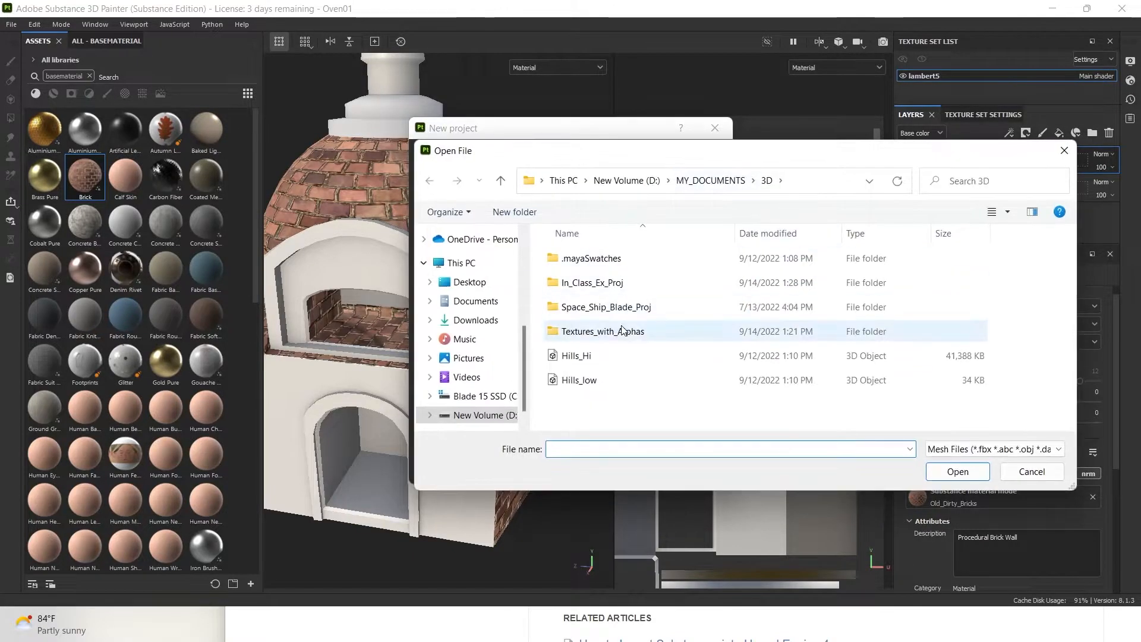
double_click(633, 284)
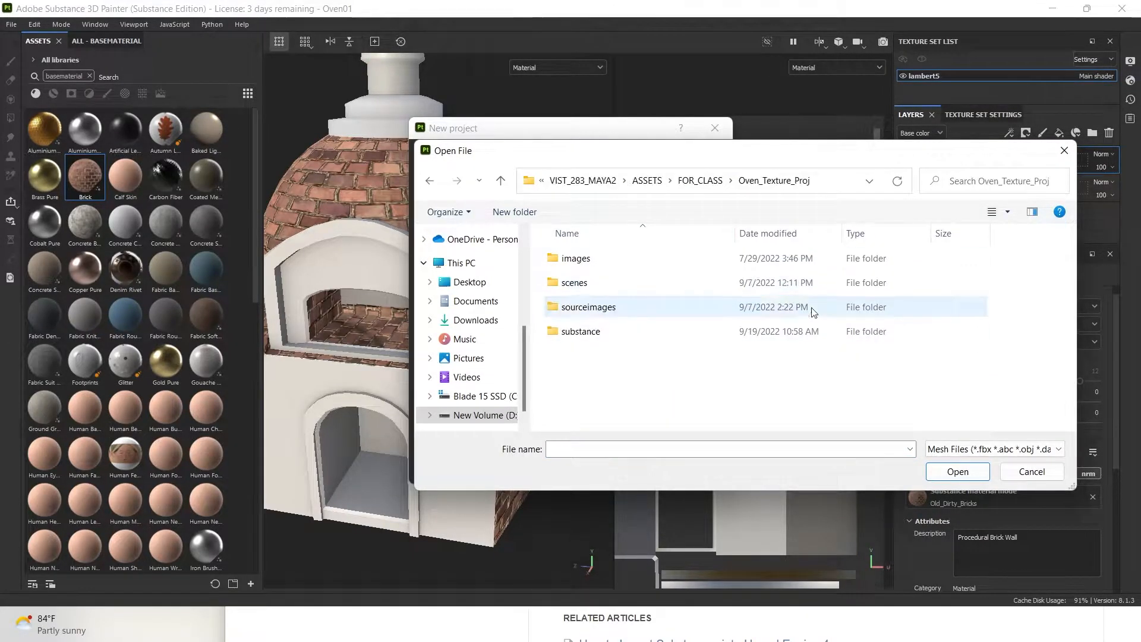
double_click(601, 283)
left_click(563, 265)
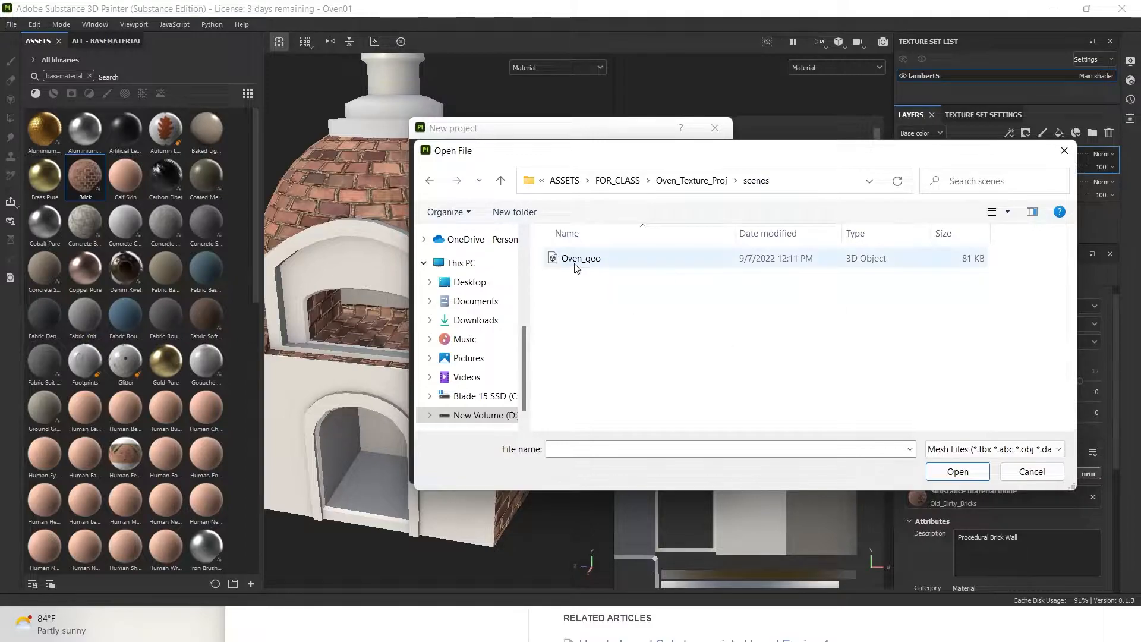
left_click(963, 472)
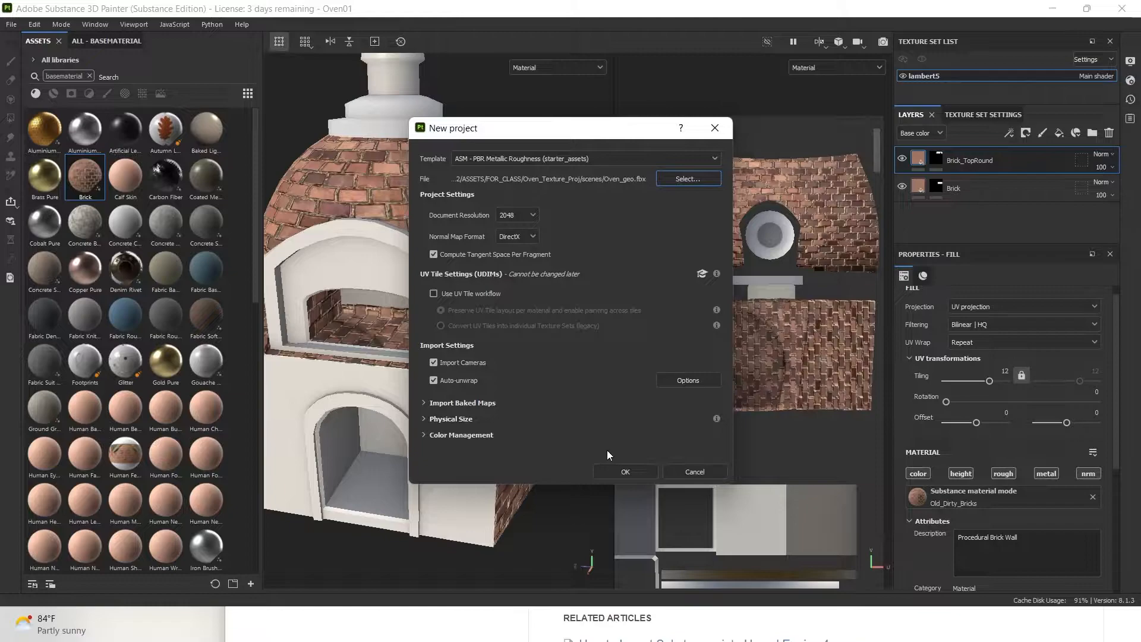
Toggle the Import Baked Maps options open and closed
left_click(447, 403)
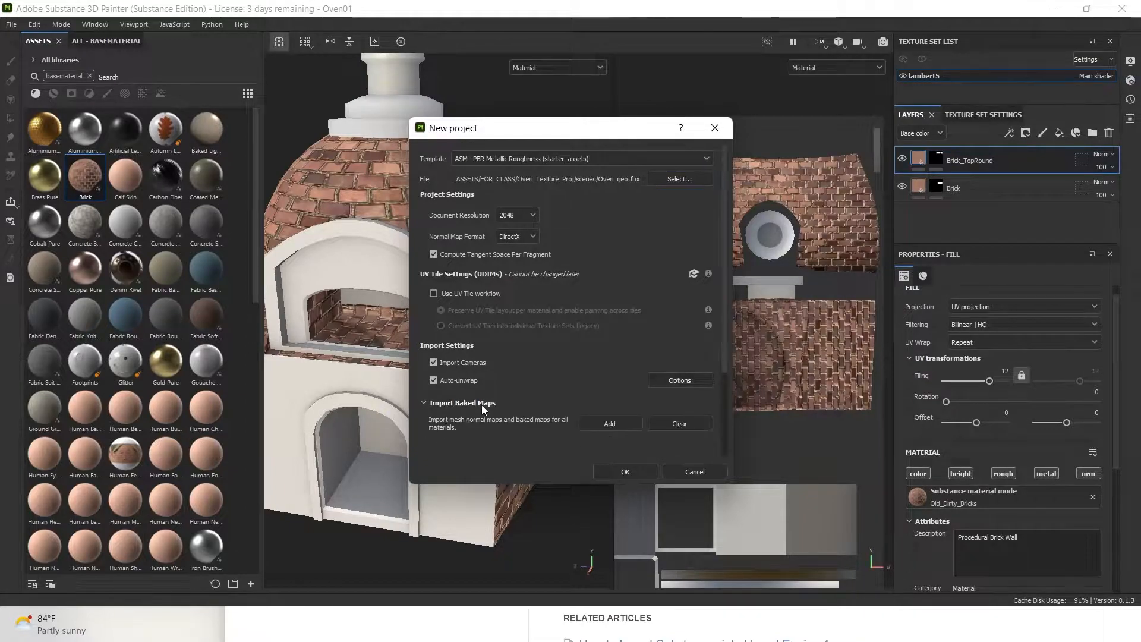
left_click(481, 404)
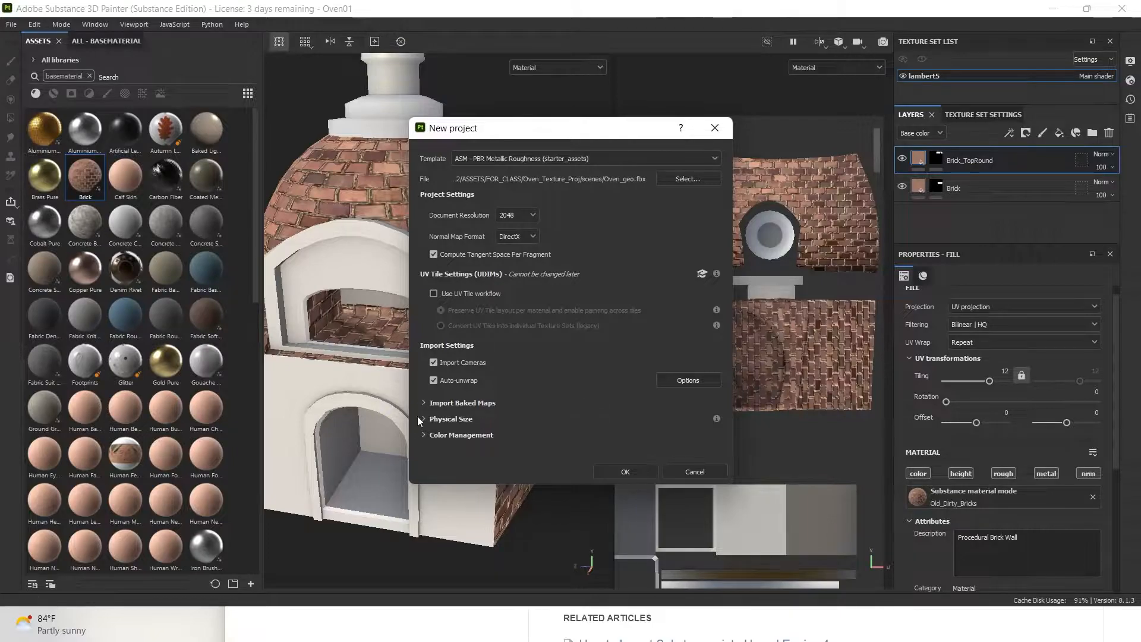
left_click(448, 405)
left_click(450, 402)
Create the Oven_geo project, discard the old project's changes, and show Texture Set Settings
left_click(624, 472)
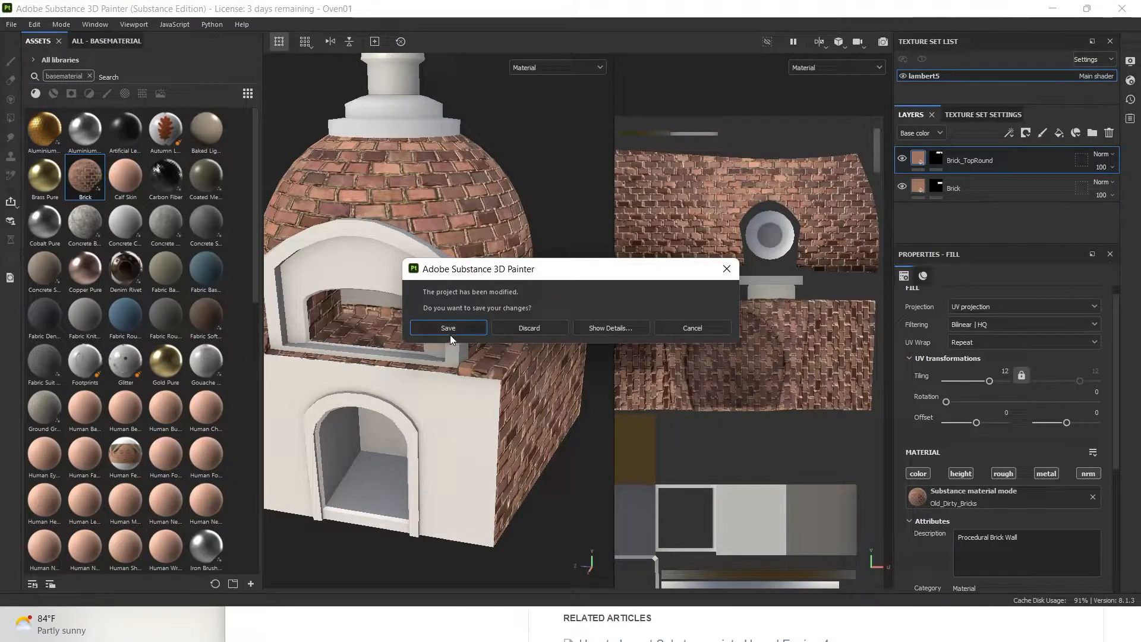
left_click(541, 328)
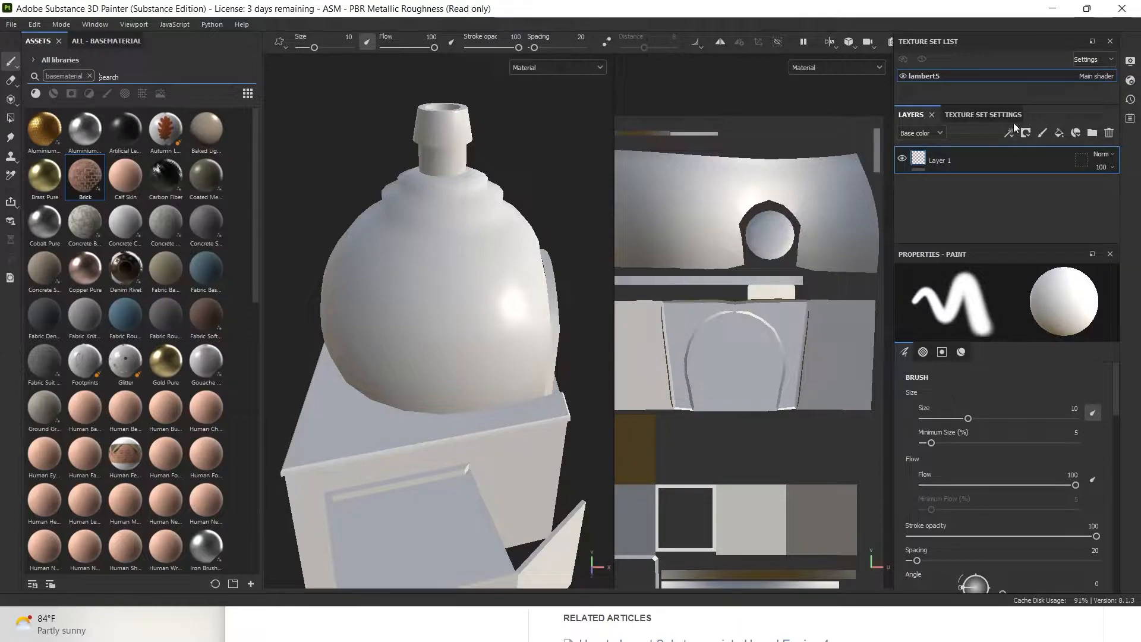
left_click(983, 114)
scroll(1083, 217, "down", 10)
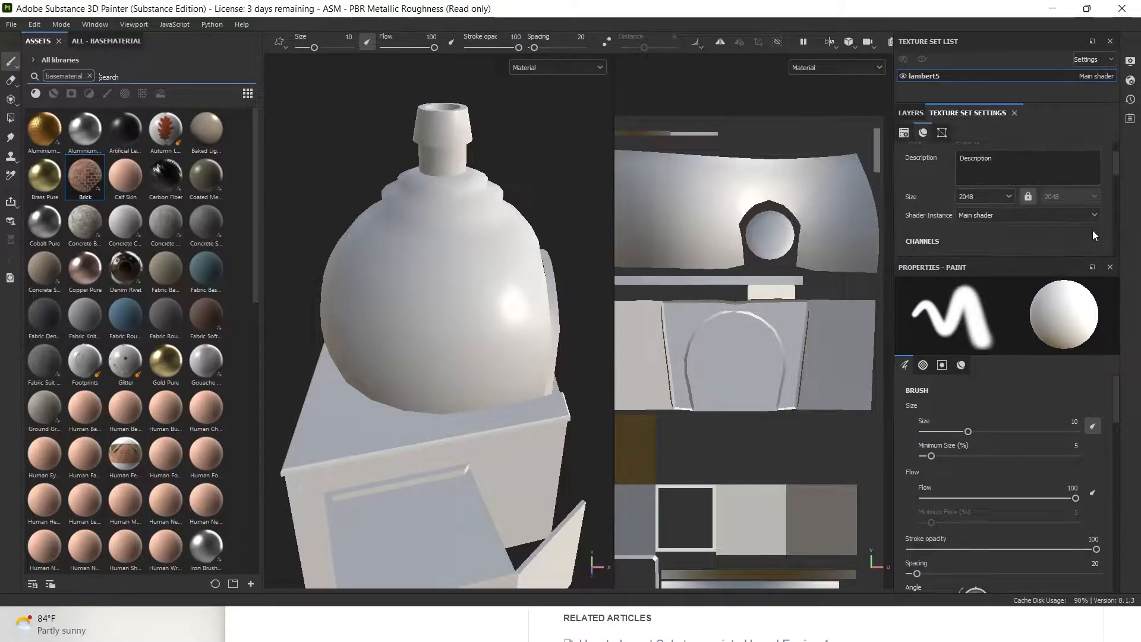
scroll(1076, 196, "up", 2)
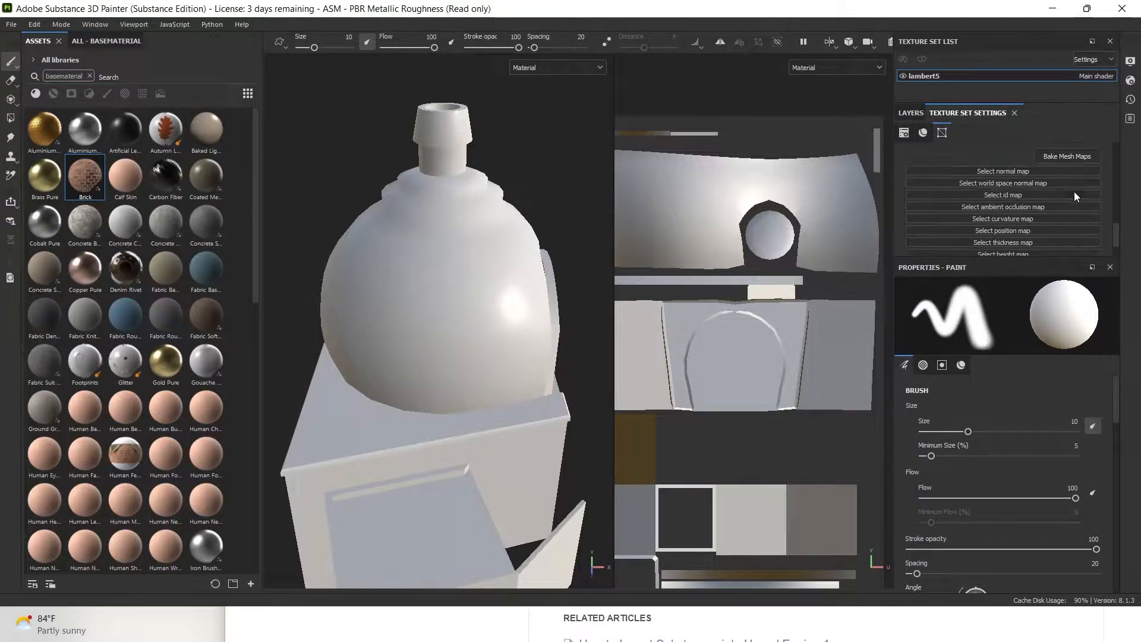
Bake lambert5's mesh maps at 2048 output size, using the low-poly mesh as high poly
left_click(1066, 156)
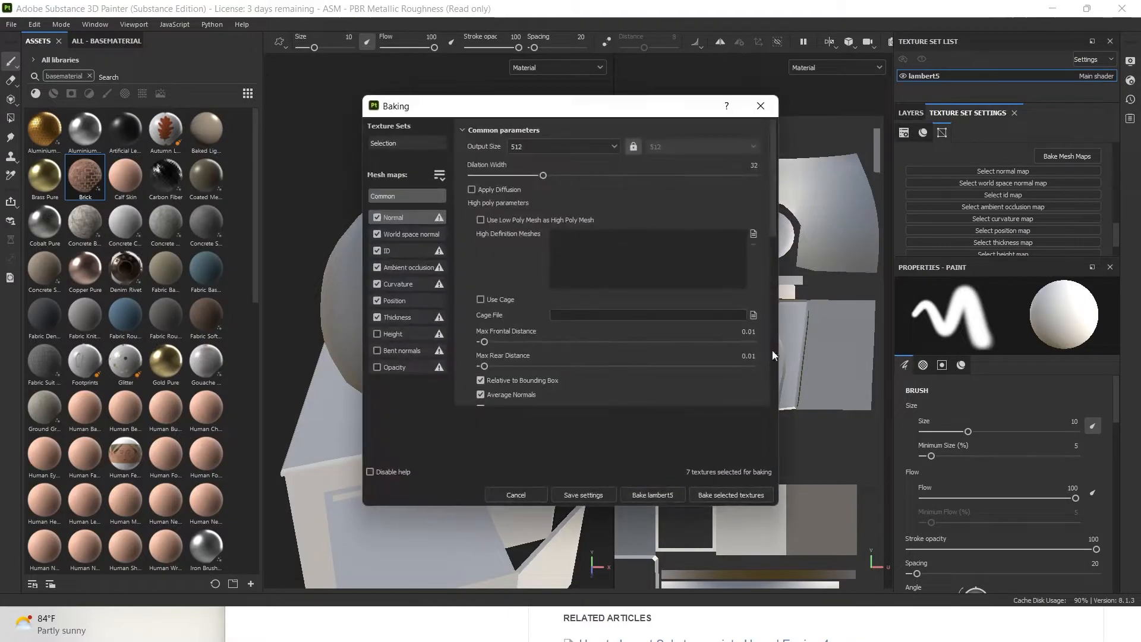
left_click(614, 147)
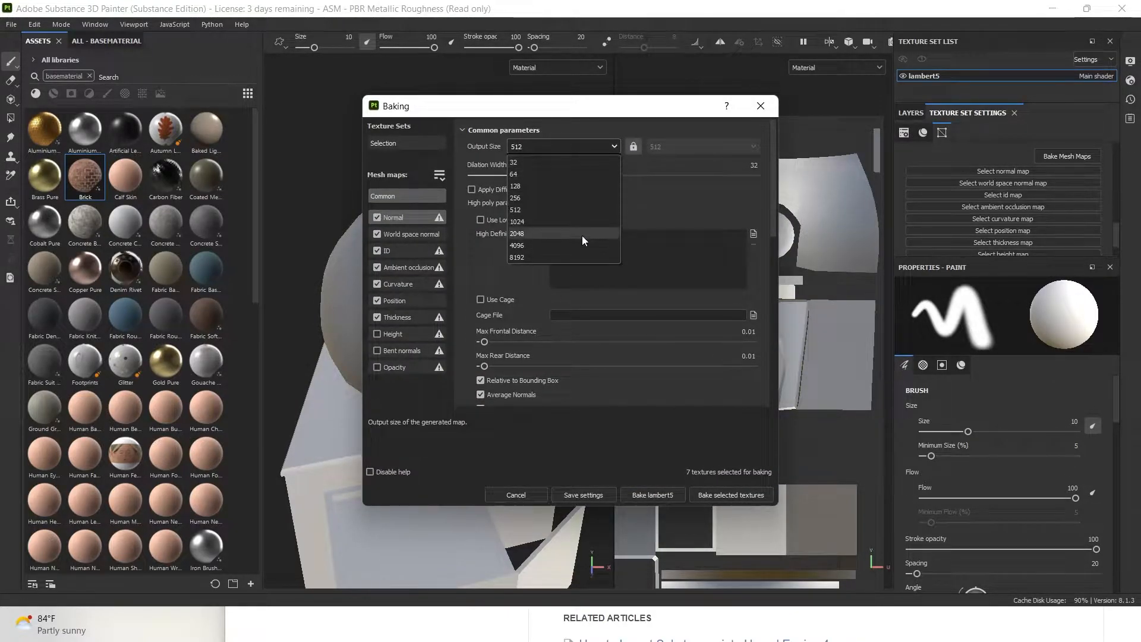
left_click(567, 236)
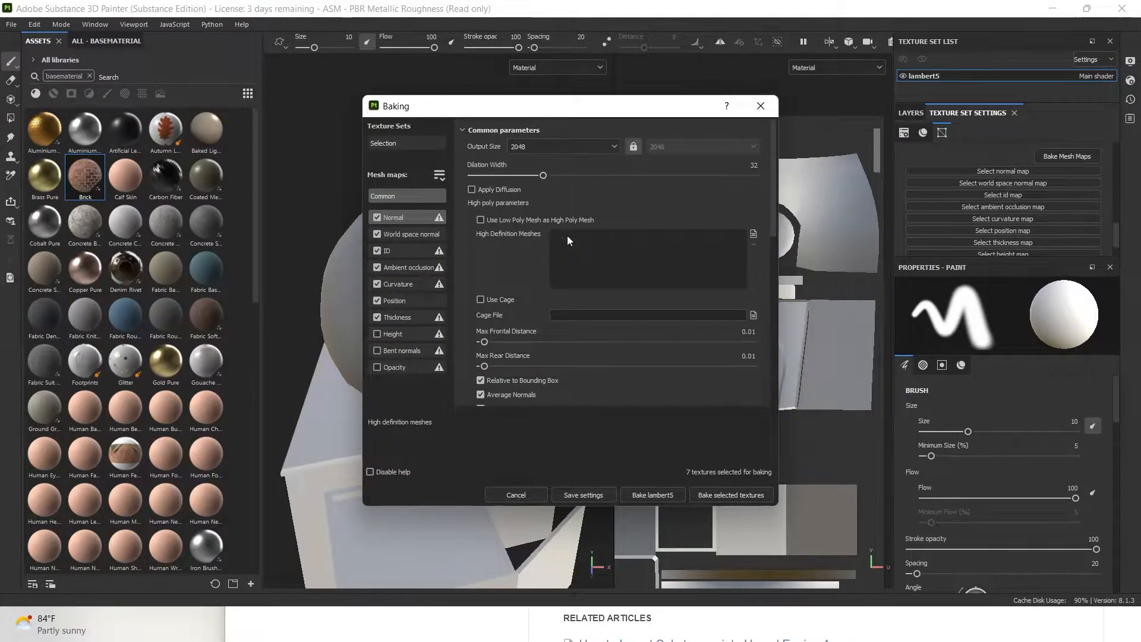
left_click(481, 220)
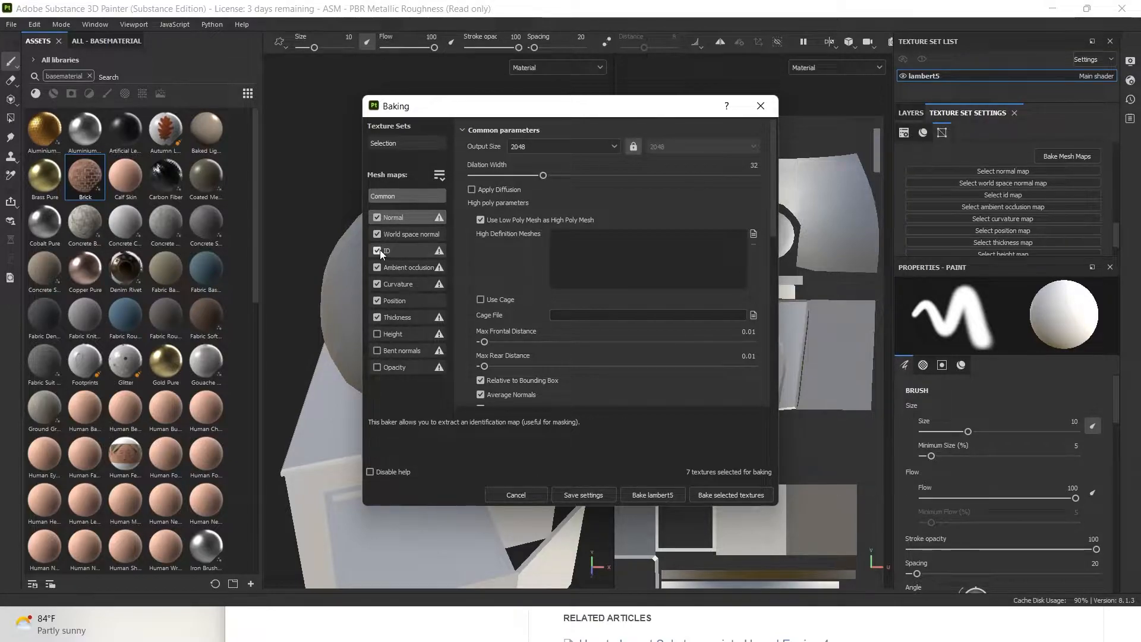
left_click(750, 496)
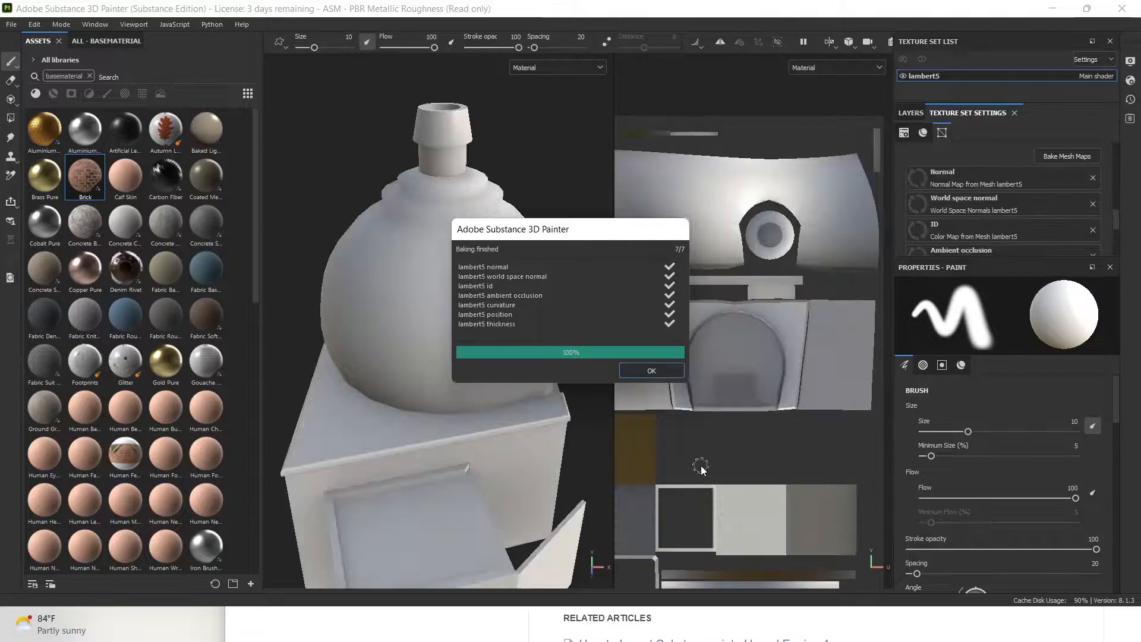
left_click(652, 370)
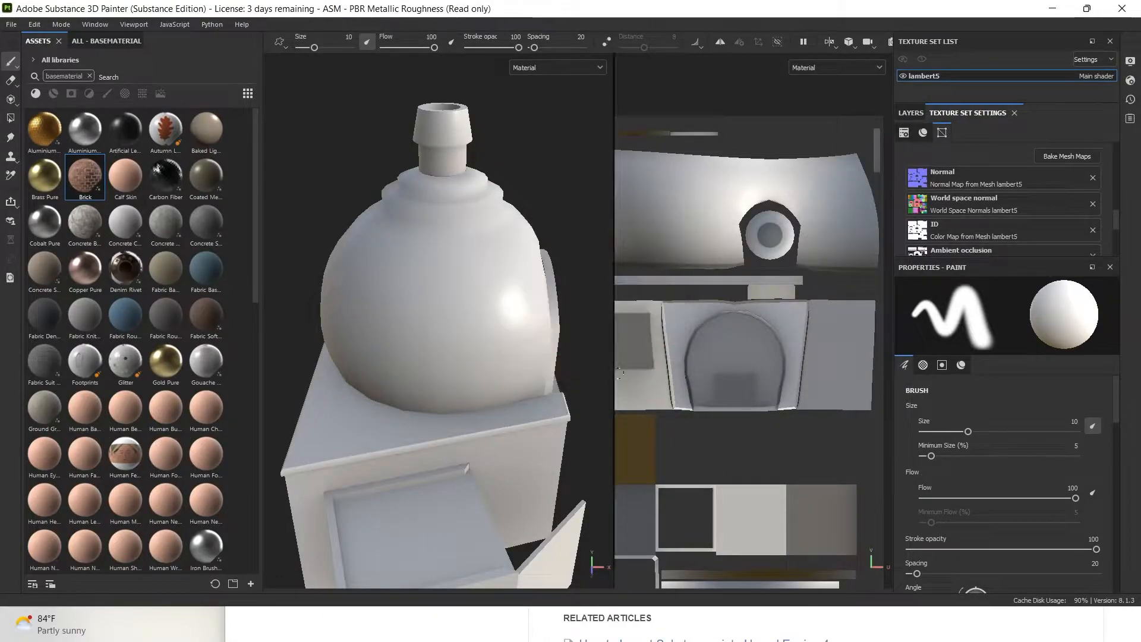
left_click_drag(527, 369, 476, 366, "alt")
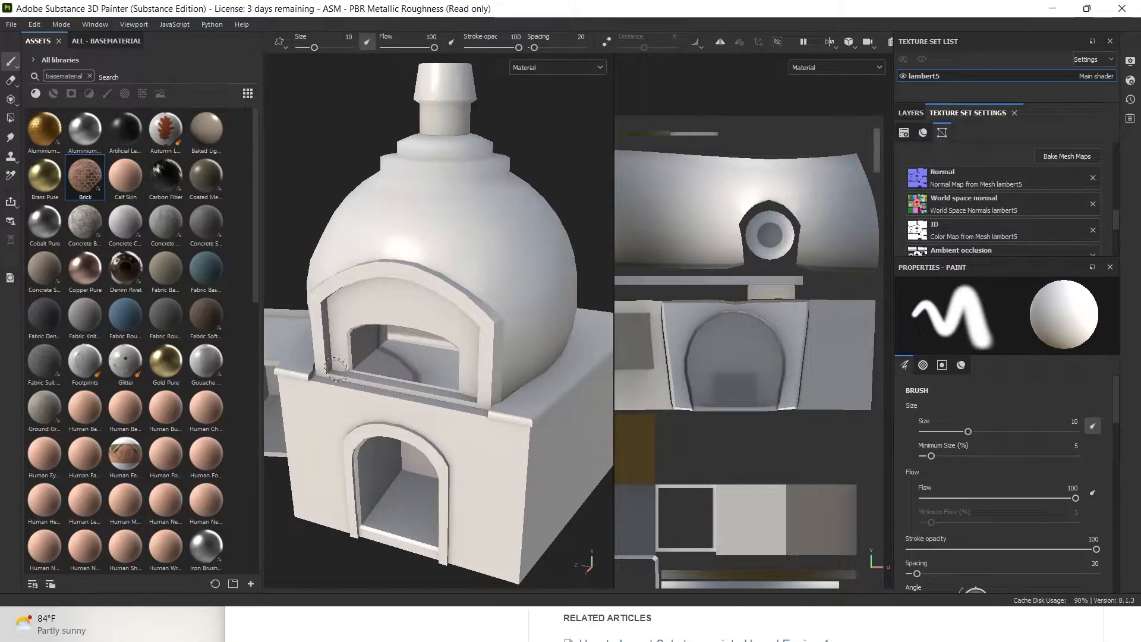
Add the Old_Bricks material file from the substance folder to the Import resources list
left_click(12, 27)
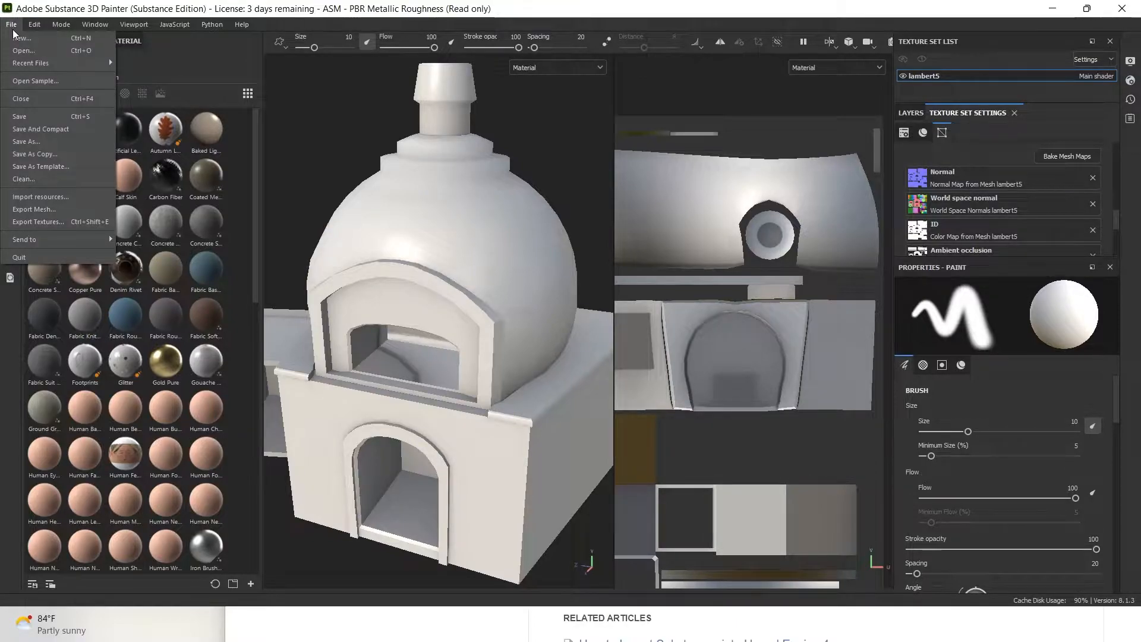
left_click(74, 192)
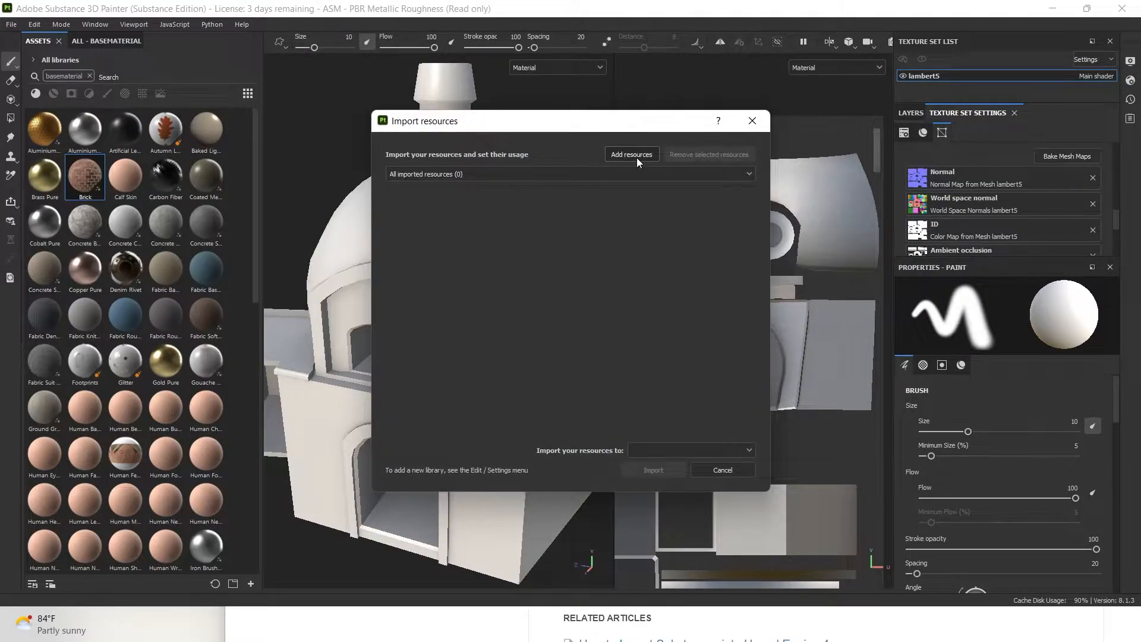
left_click(637, 158)
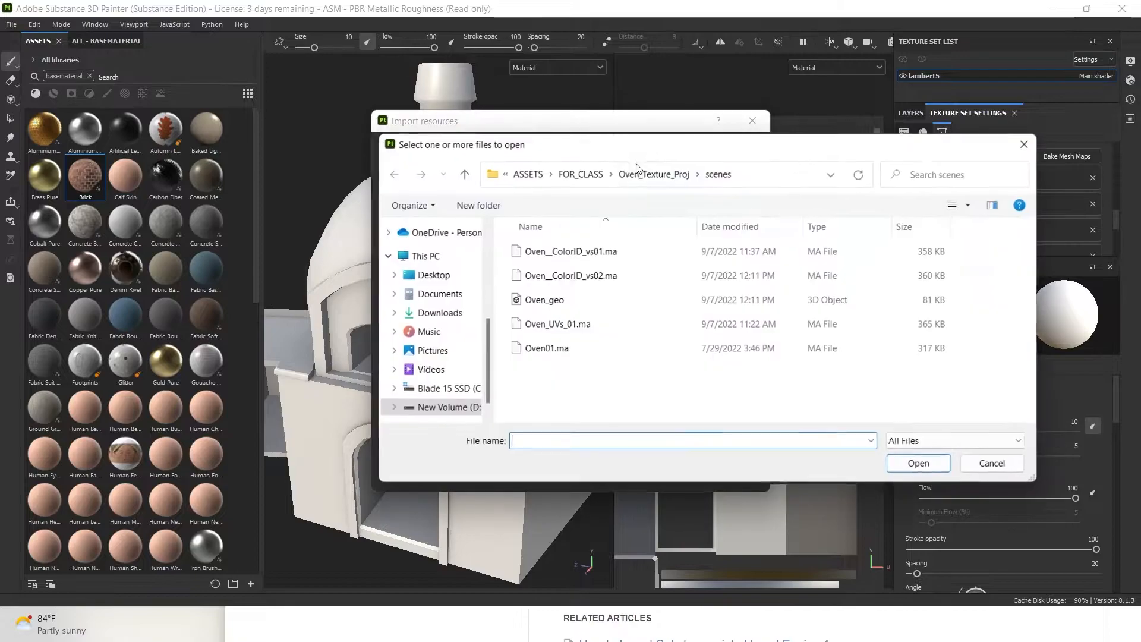
left_click(843, 180)
left_click(828, 176)
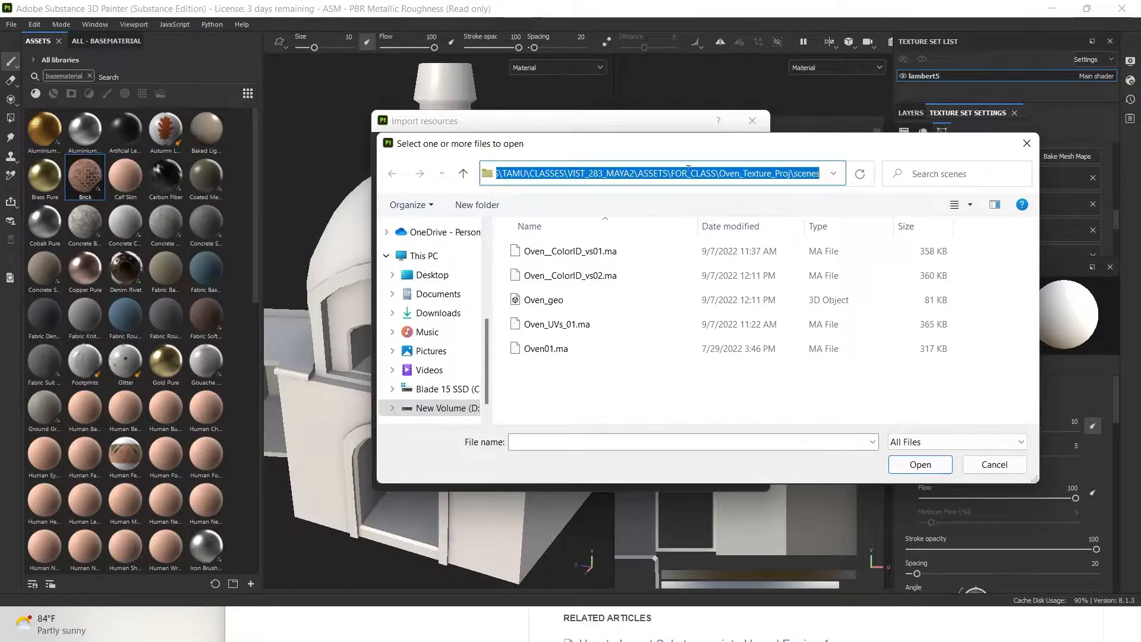
left_click(643, 262)
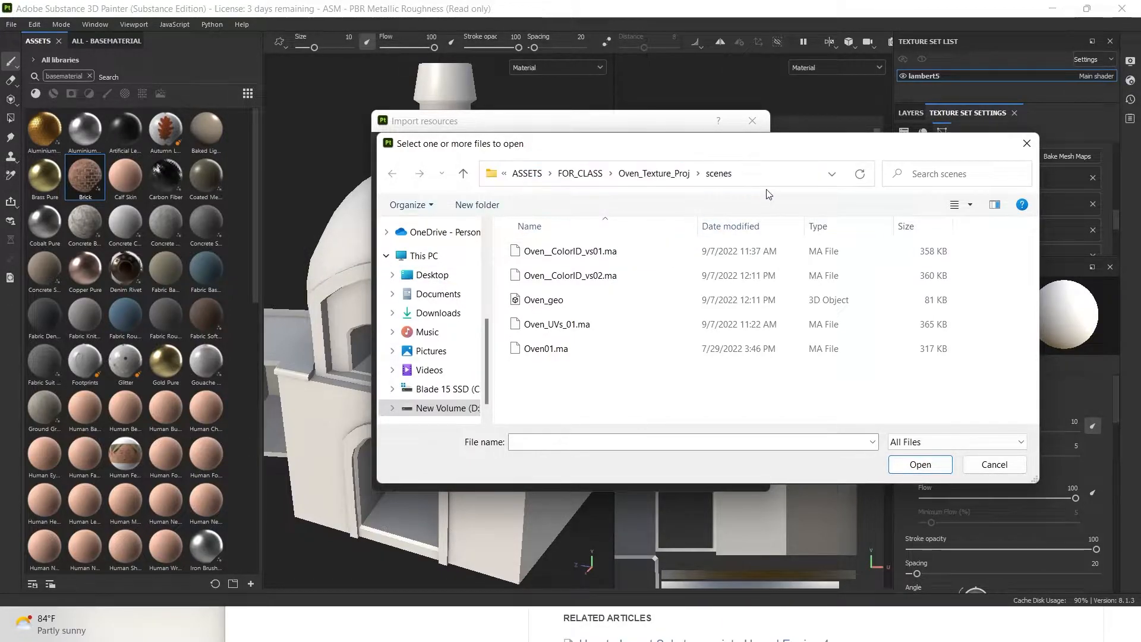
left_click(676, 176)
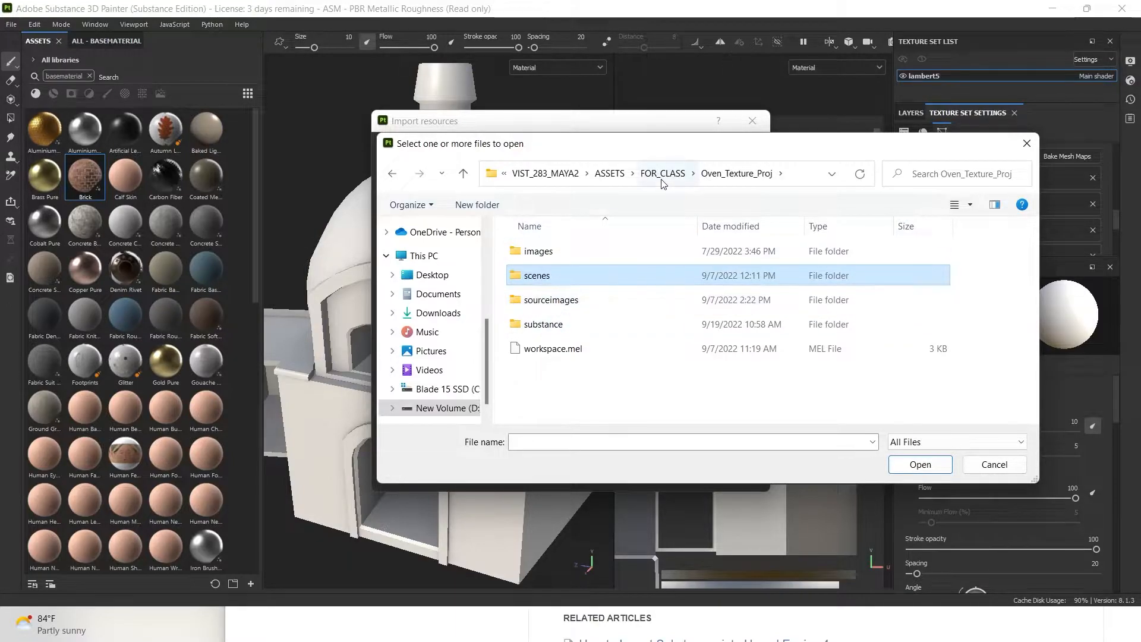
double_click(552, 300)
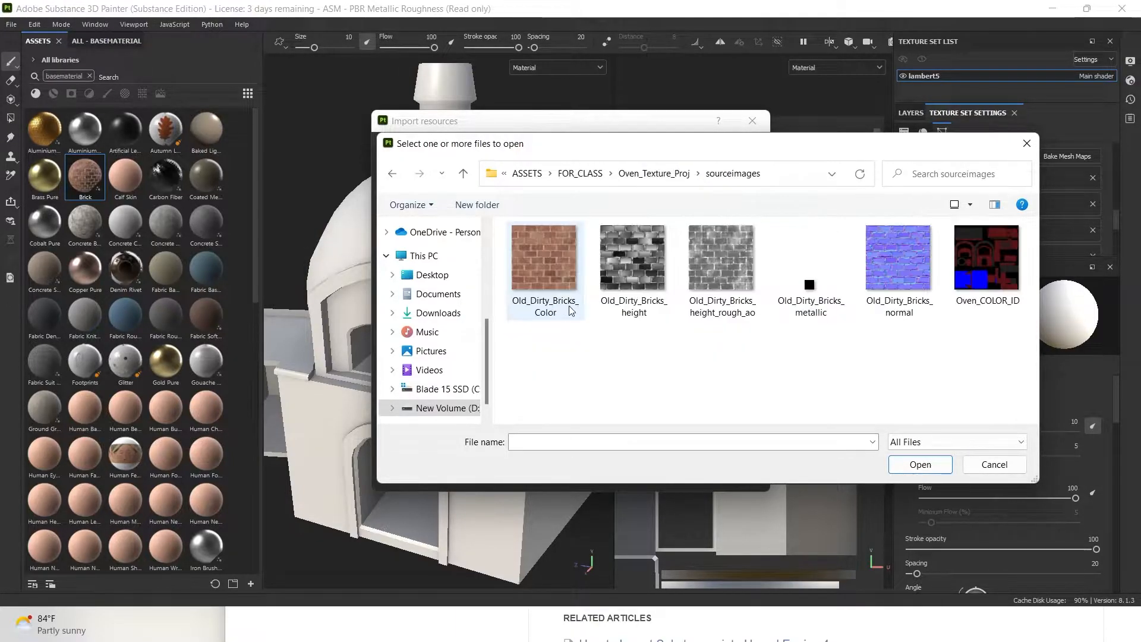
left_click(653, 173)
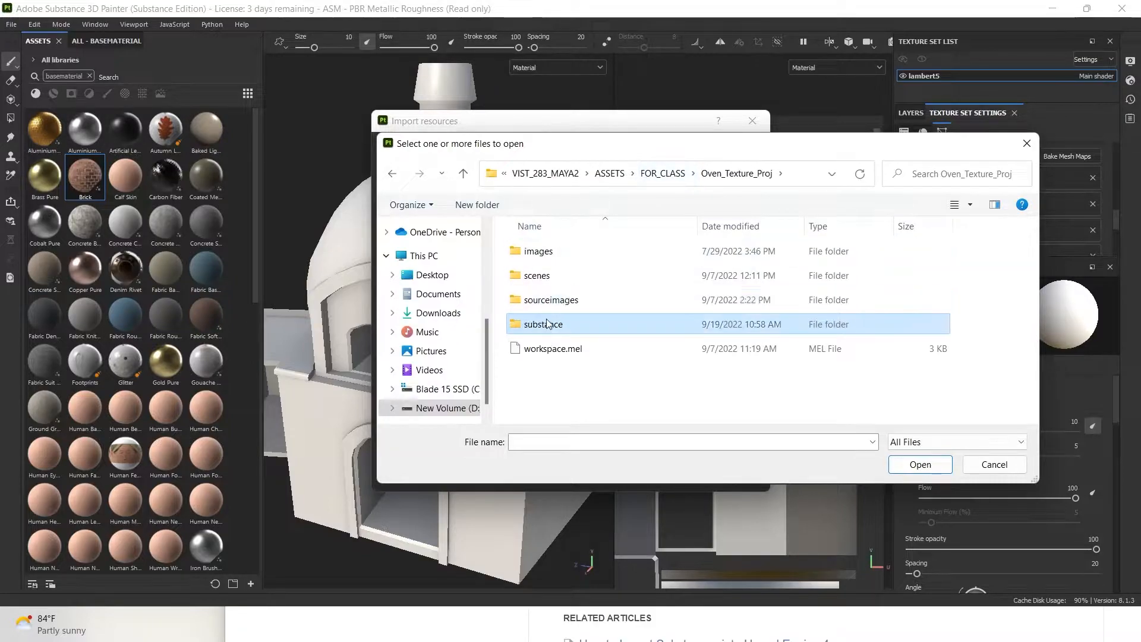
double_click(555, 321)
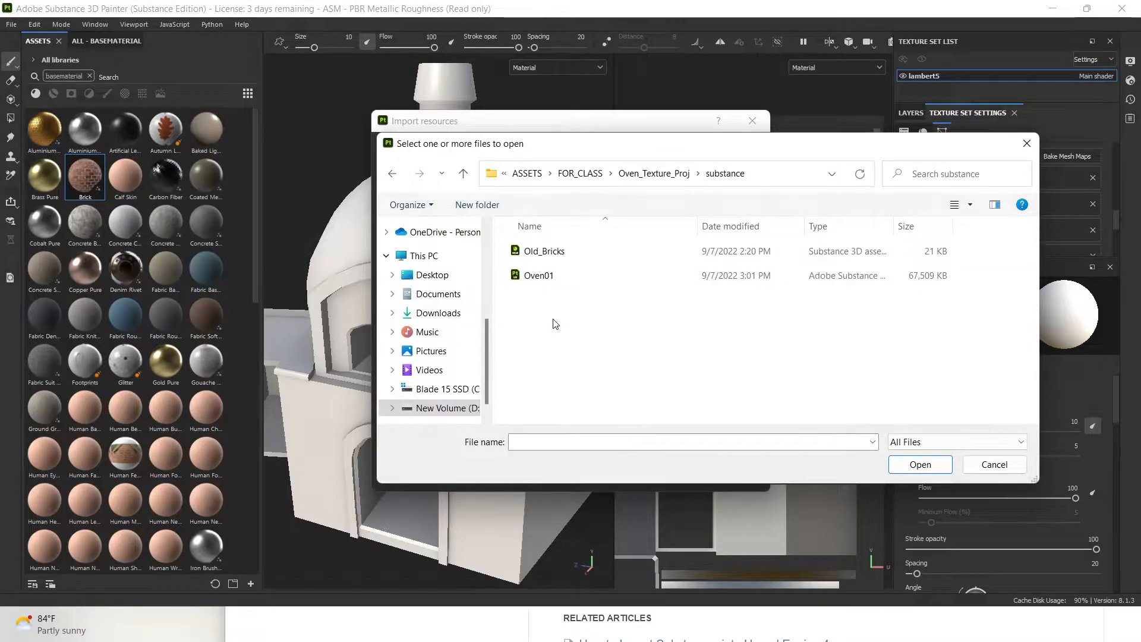
left_click(545, 256)
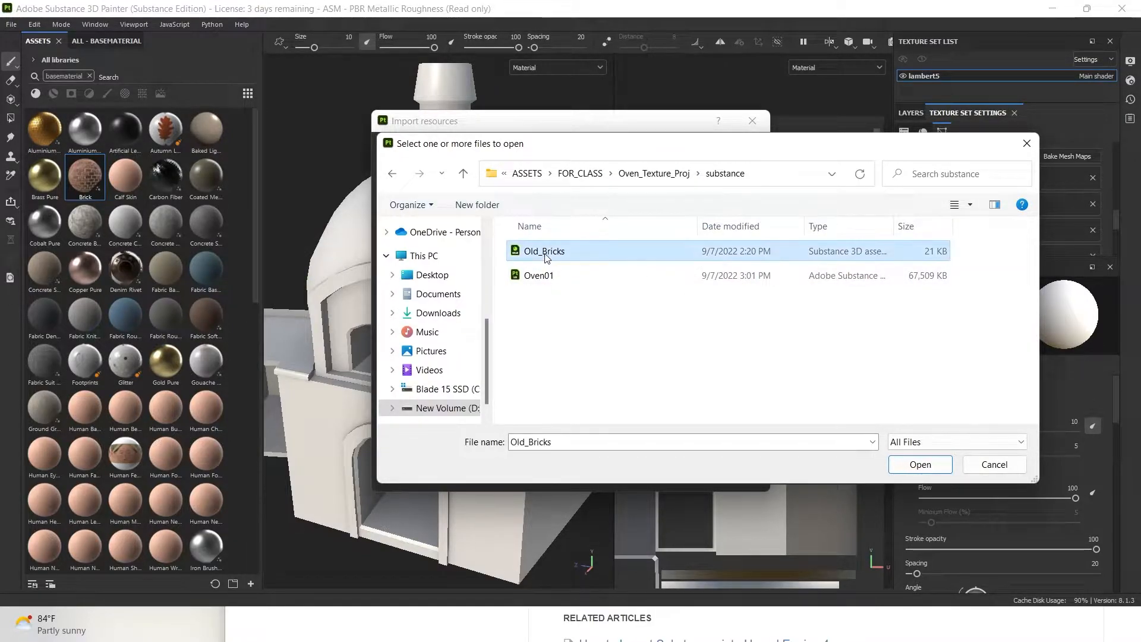
left_click(921, 464)
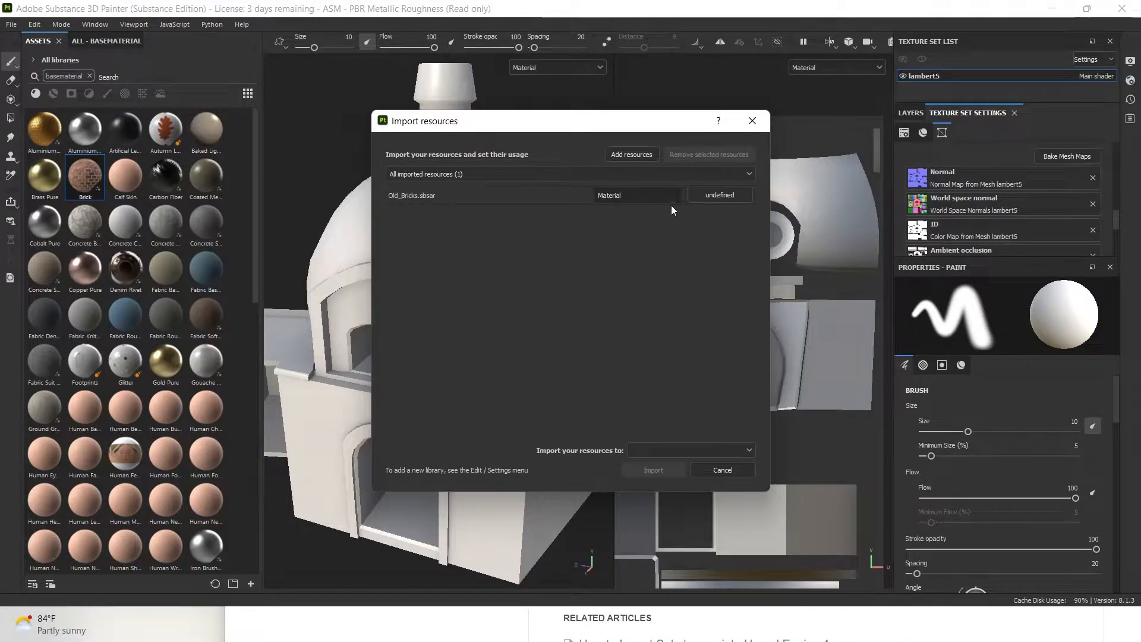
Import Old_Bricks as a basematerial into the your_assets library
left_click(705, 195)
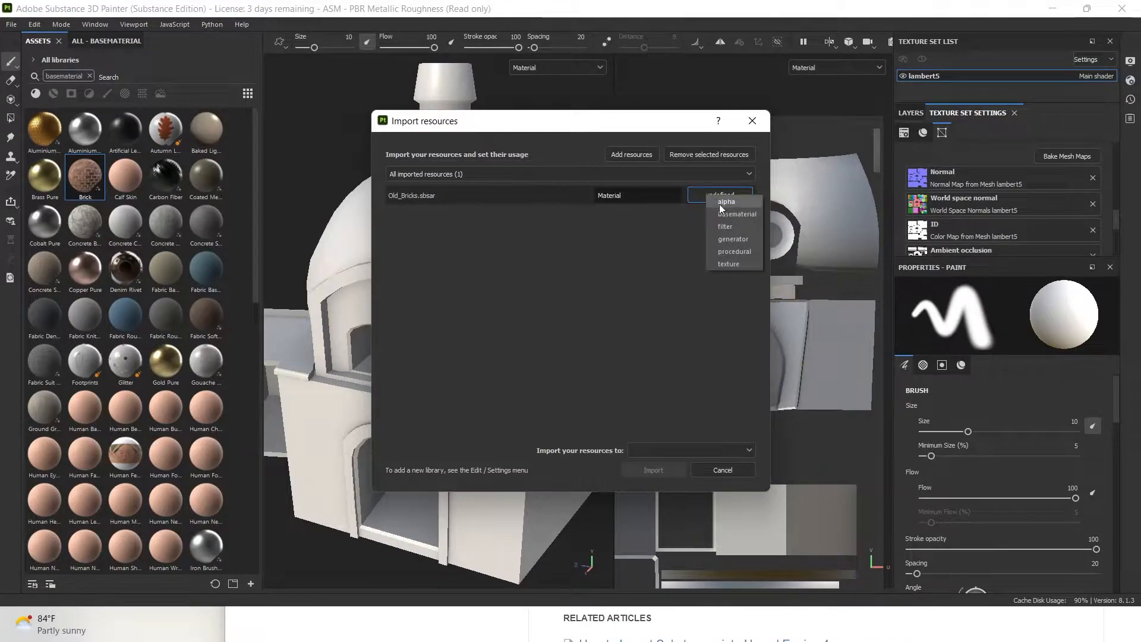
left_click(731, 214)
left_click(693, 450)
left_click(694, 490)
left_click(737, 473)
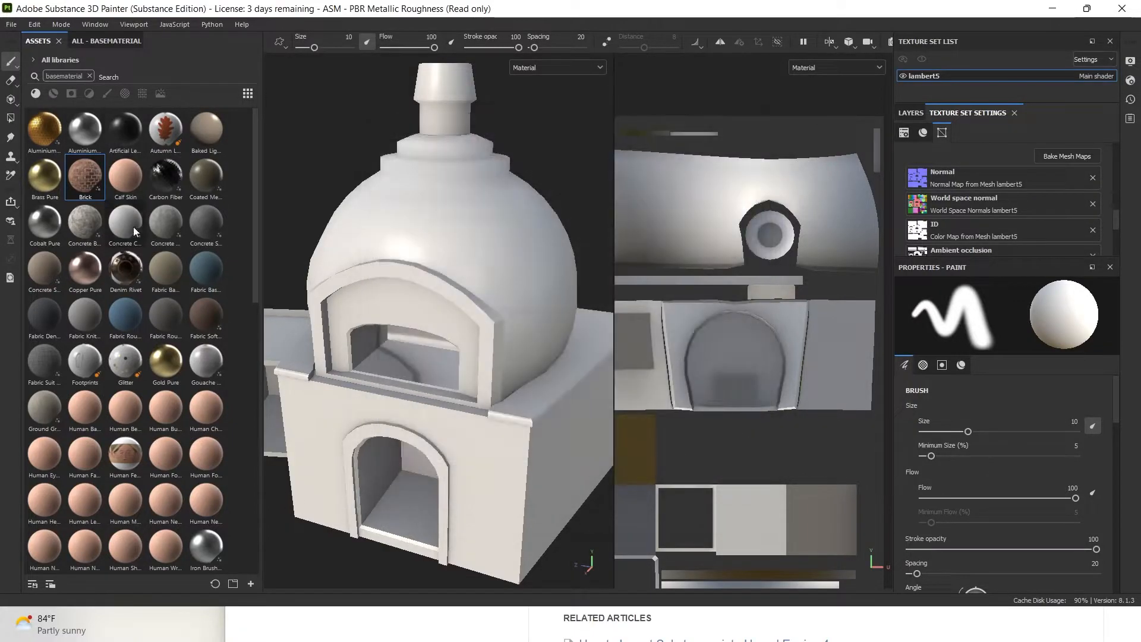
Delete Layer 1 and the default fill layer, then add a Brick fill layer over the oven
mouse_move(145, 284)
left_click(910, 113)
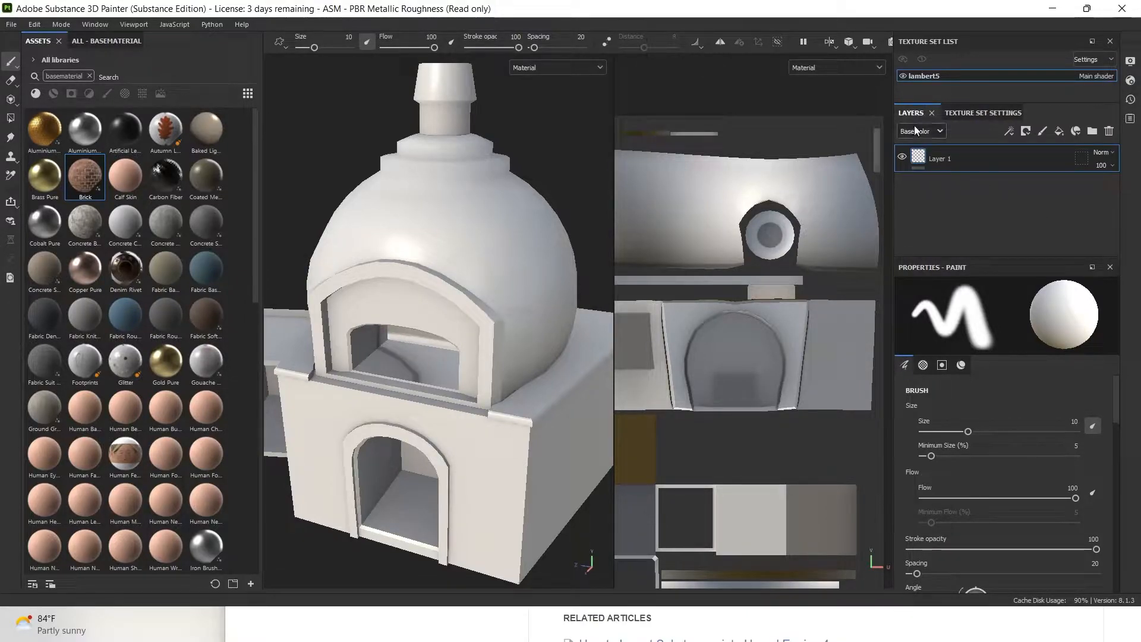
left_click(1109, 131)
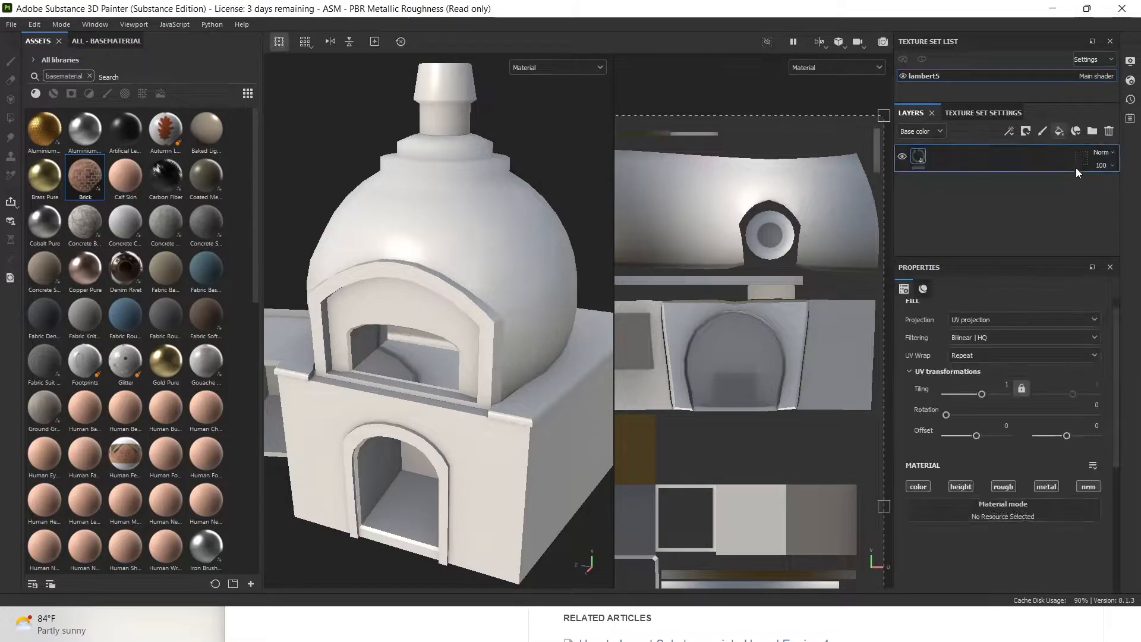
left_click(1109, 131)
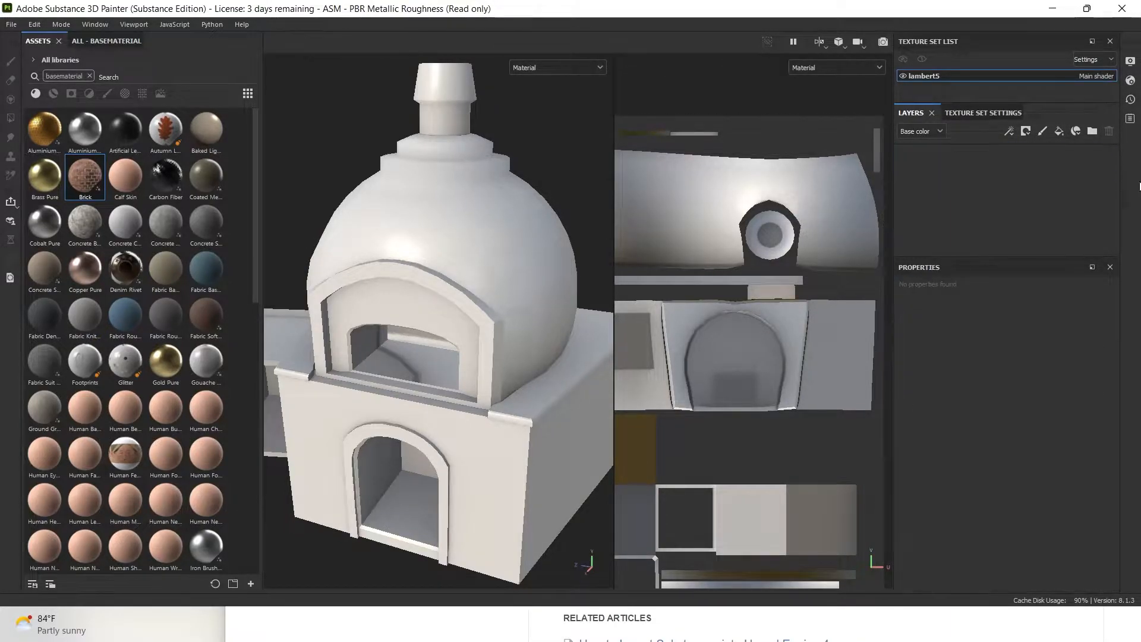
left_click_drag(90, 176, 945, 165)
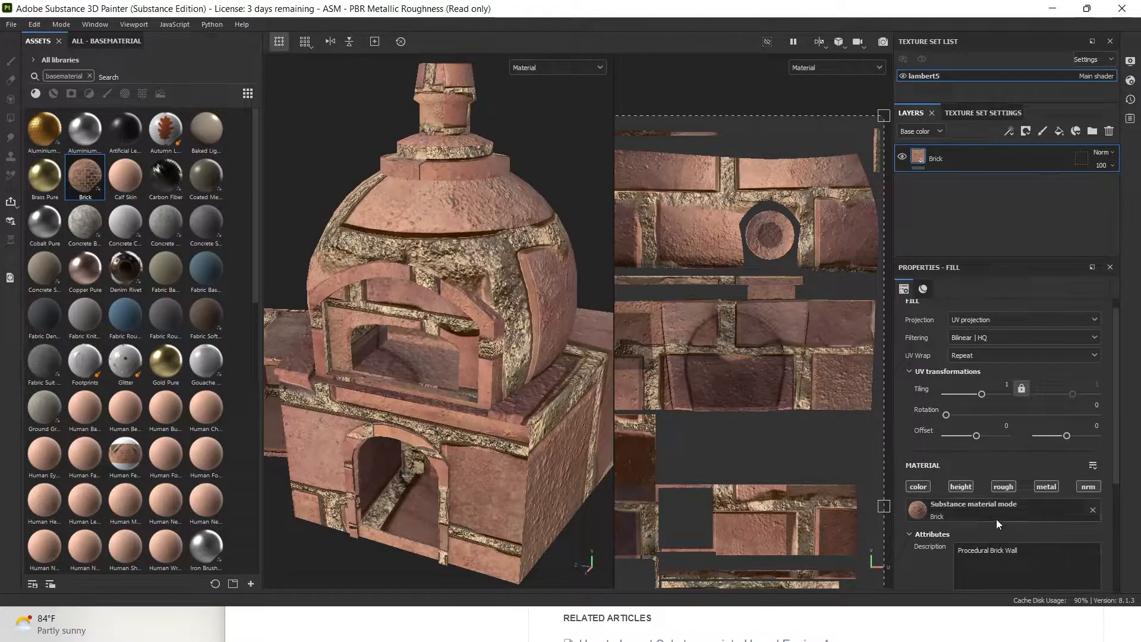
Set the Brick fill's UV tiling to 11.32 and lower its Mortar Spill Amount
left_click_drag(982, 395, 990, 394)
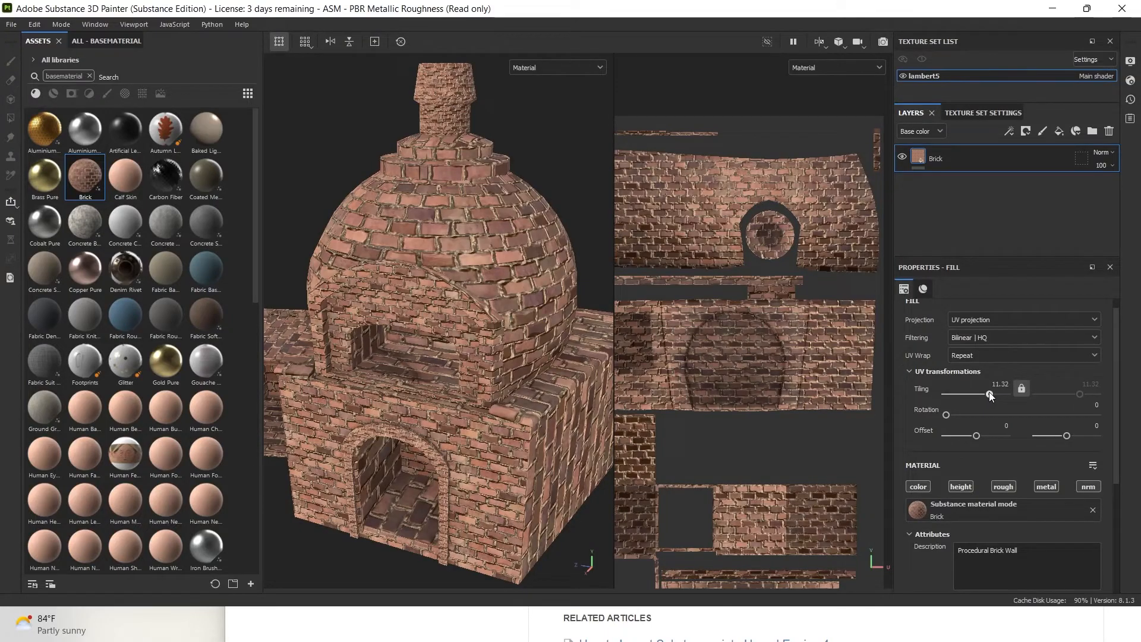
left_click_drag(989, 391, 989, 387)
scroll(1048, 384, "down", 5)
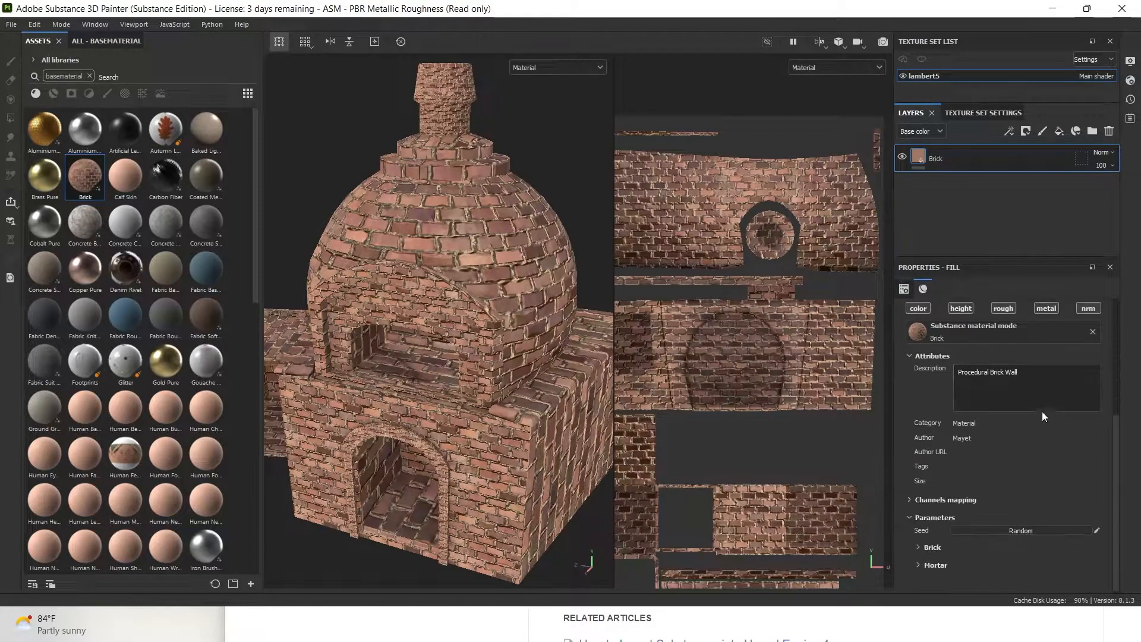
left_click(930, 562)
scroll(1021, 533, "down", 1)
left_click_drag(940, 562, 935, 567)
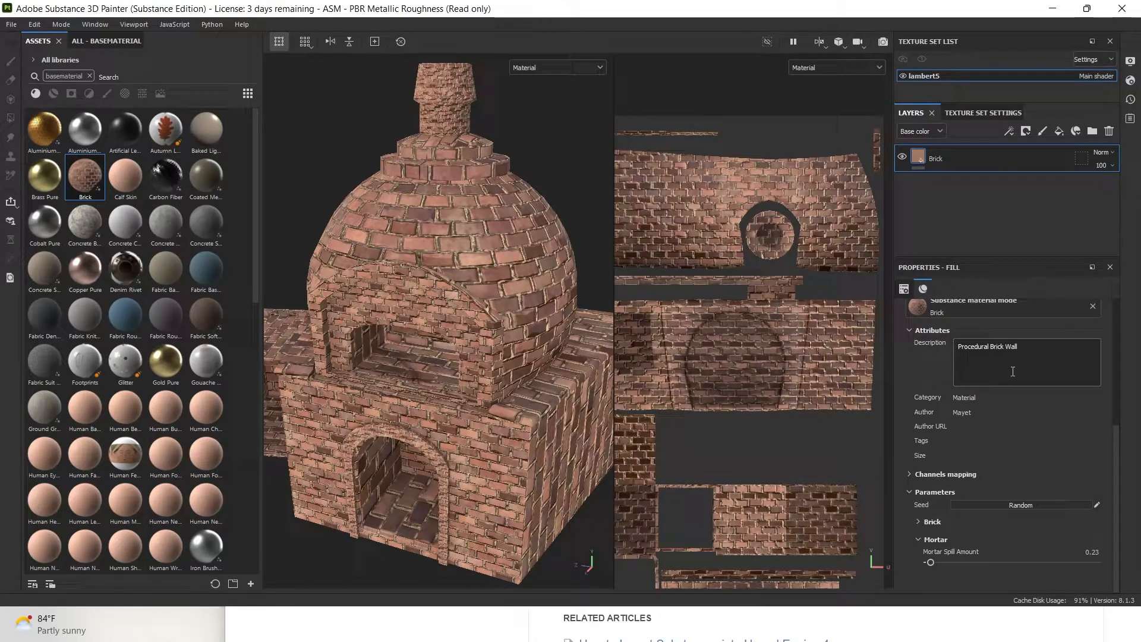
scroll(1032, 327, "up", 5)
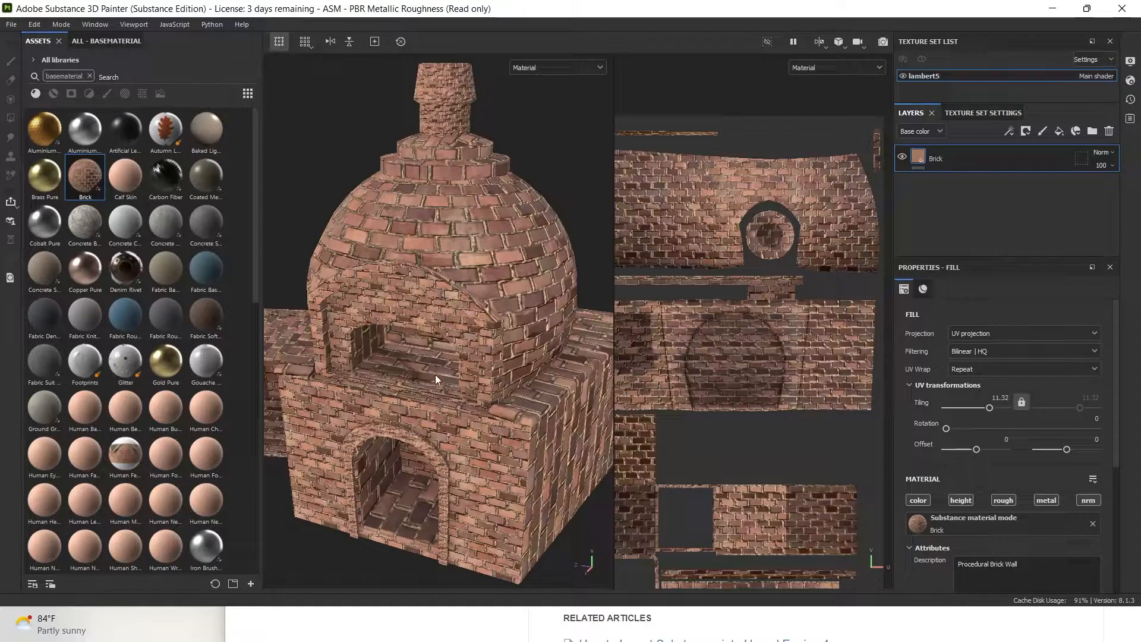
mouse_move(525, 409)
left_mouse_down("alt")
mouse_move(479, 397)
mouse_move(506, 403)
left_mouse_up("alt")
middle_click_drag(505, 403, 535, 410, "alt")
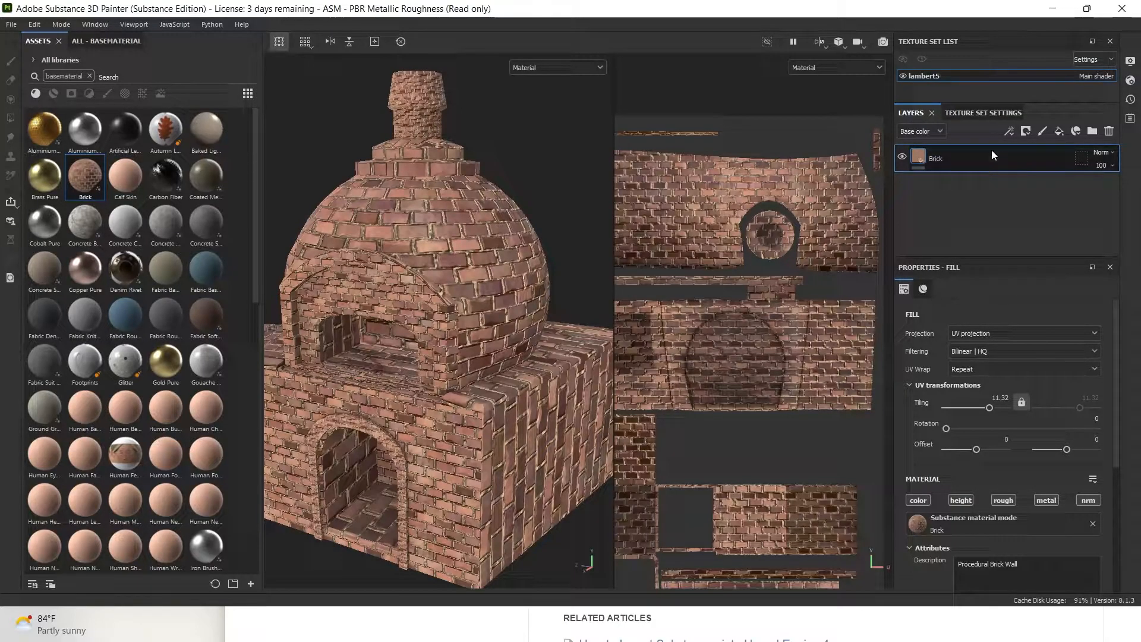
Black-mask the Brick layer and polygon-fill the dome's UV island to show brick there
right_click(965, 158)
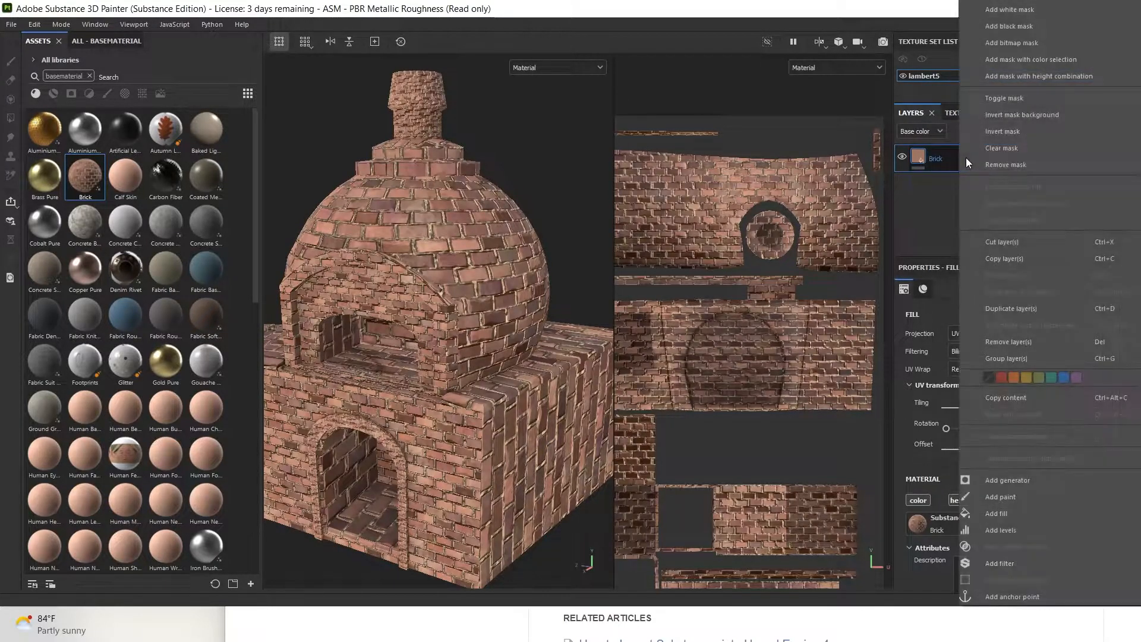
left_click(1002, 26)
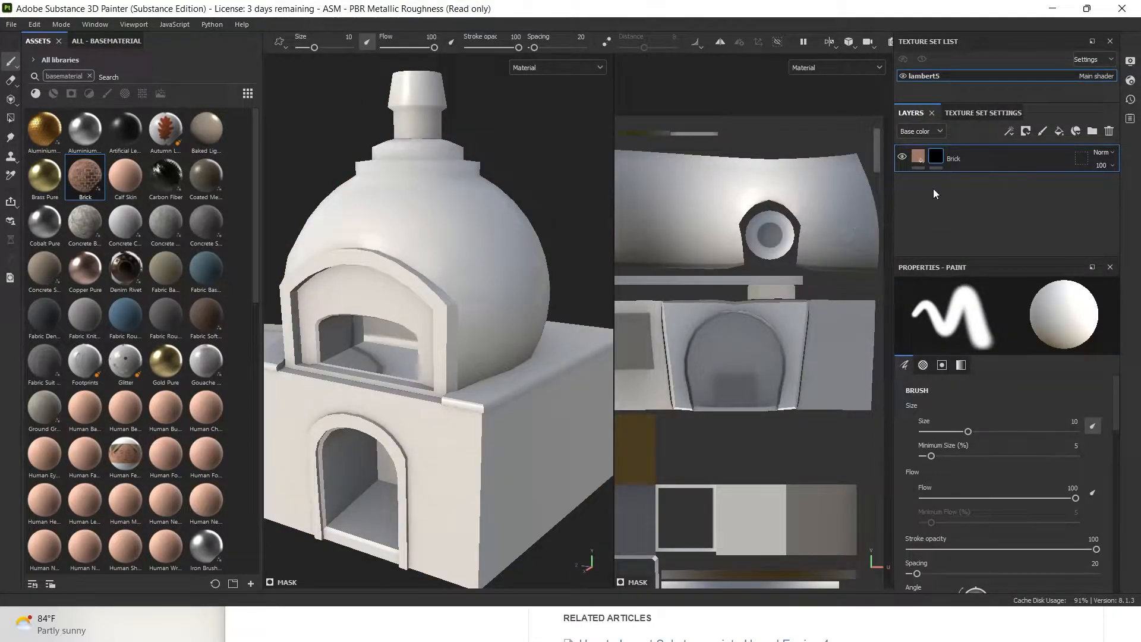
left_click(10, 118)
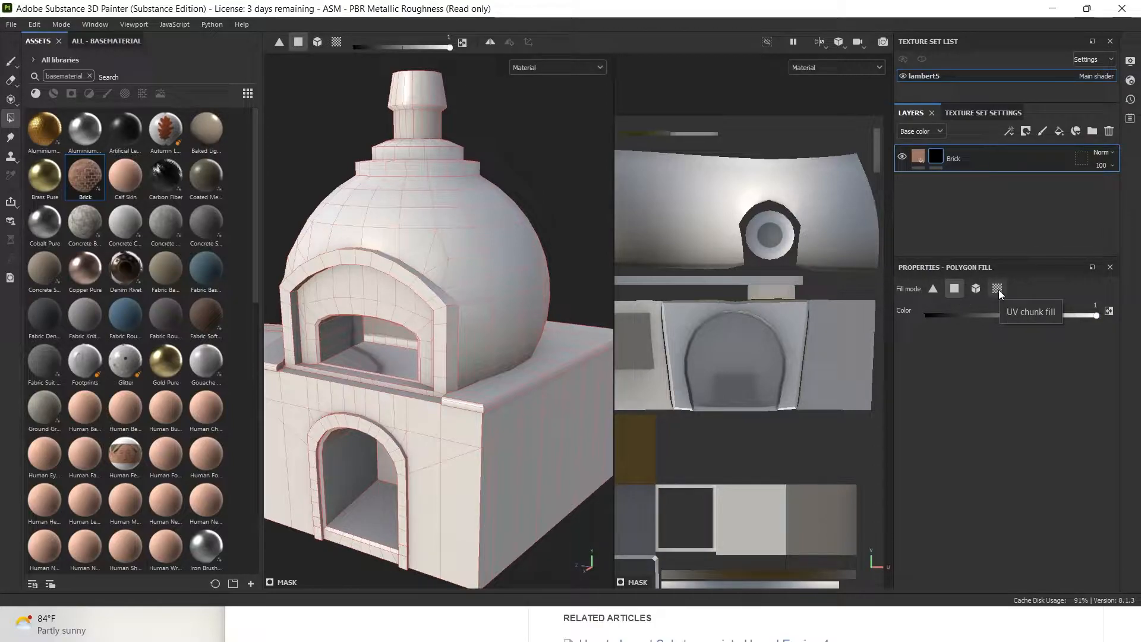
left_click(998, 289)
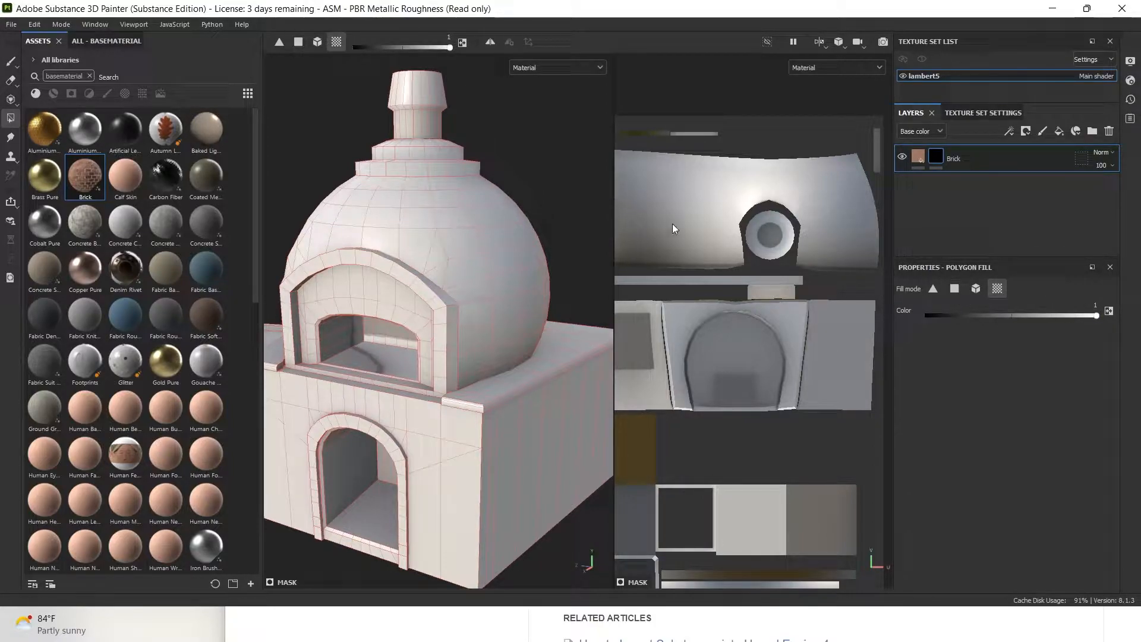
left_click(694, 225)
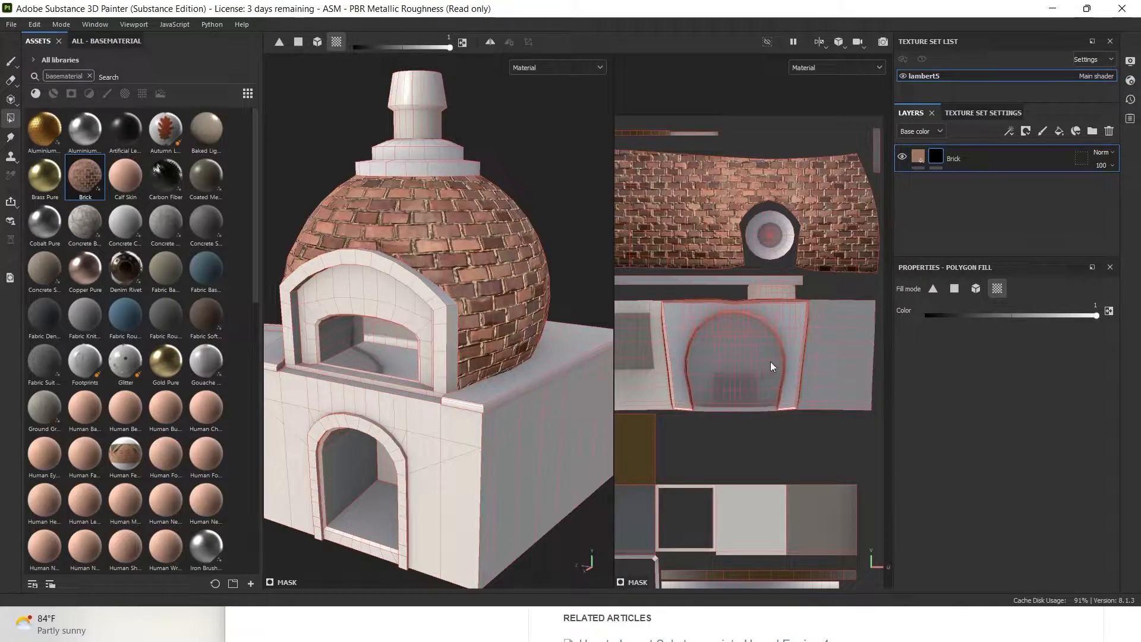
Rename the Brick layer to OvenRoundPart_Brick
right_click(952, 159)
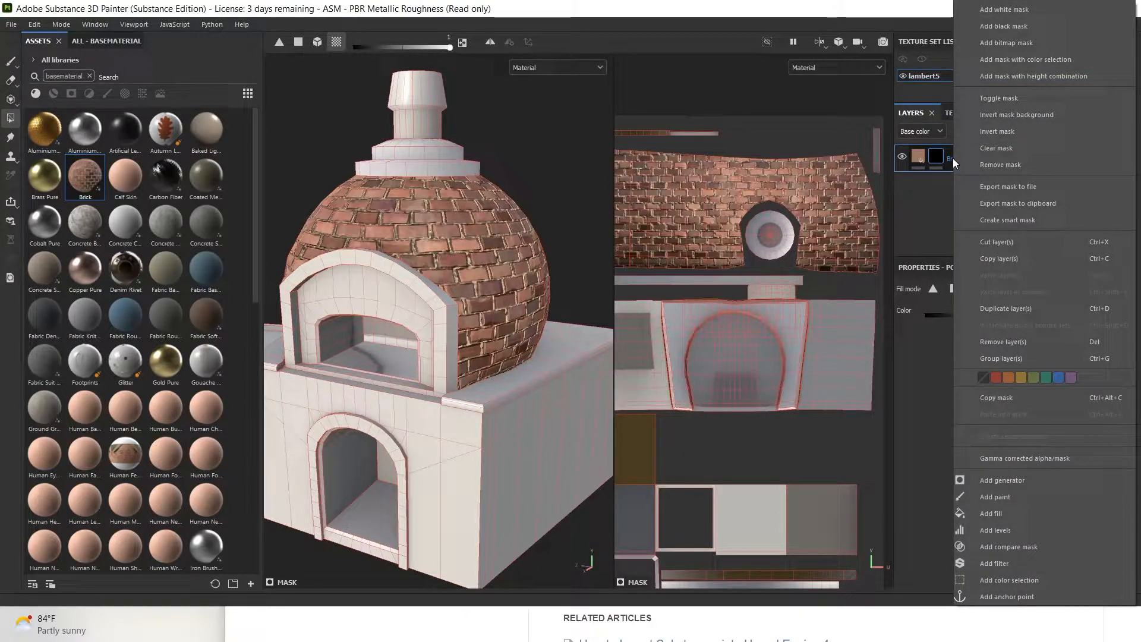
left_click(952, 159)
double_click(952, 158)
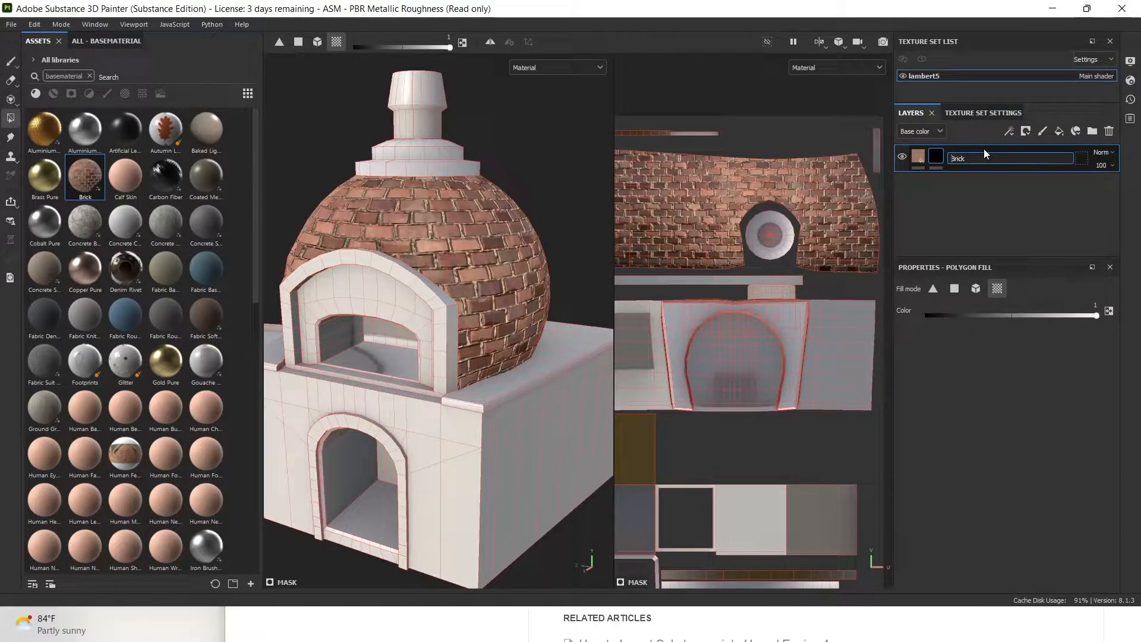
type("OvenRoundPart_")
key("Return")
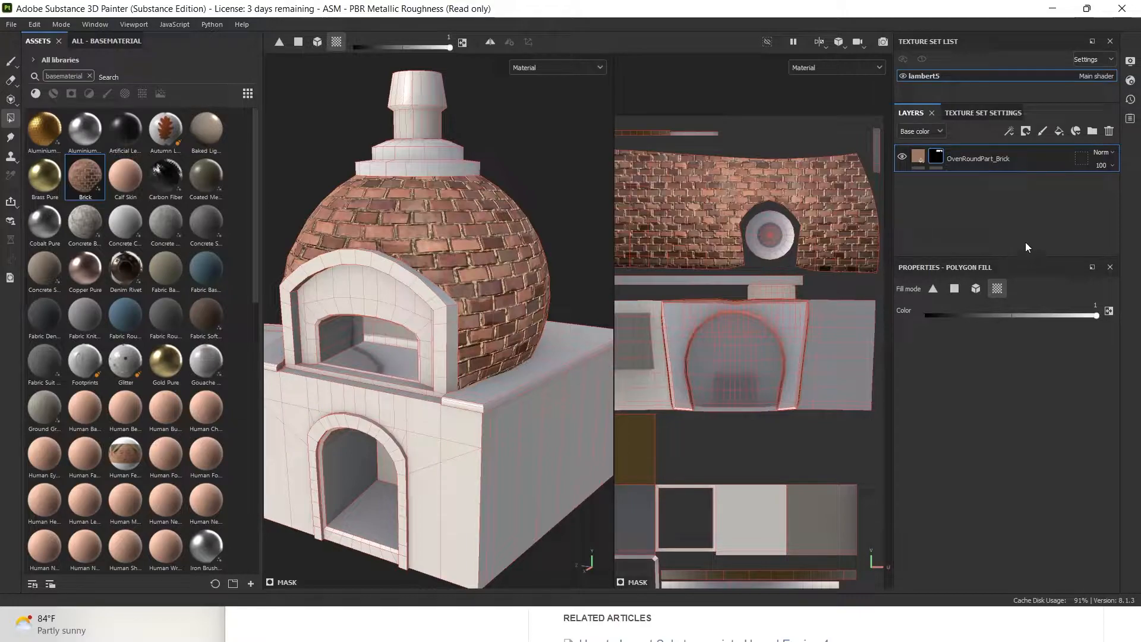
Add a second Brick fill layer with finer tiling of 23.01
left_click_drag(85, 176, 939, 188)
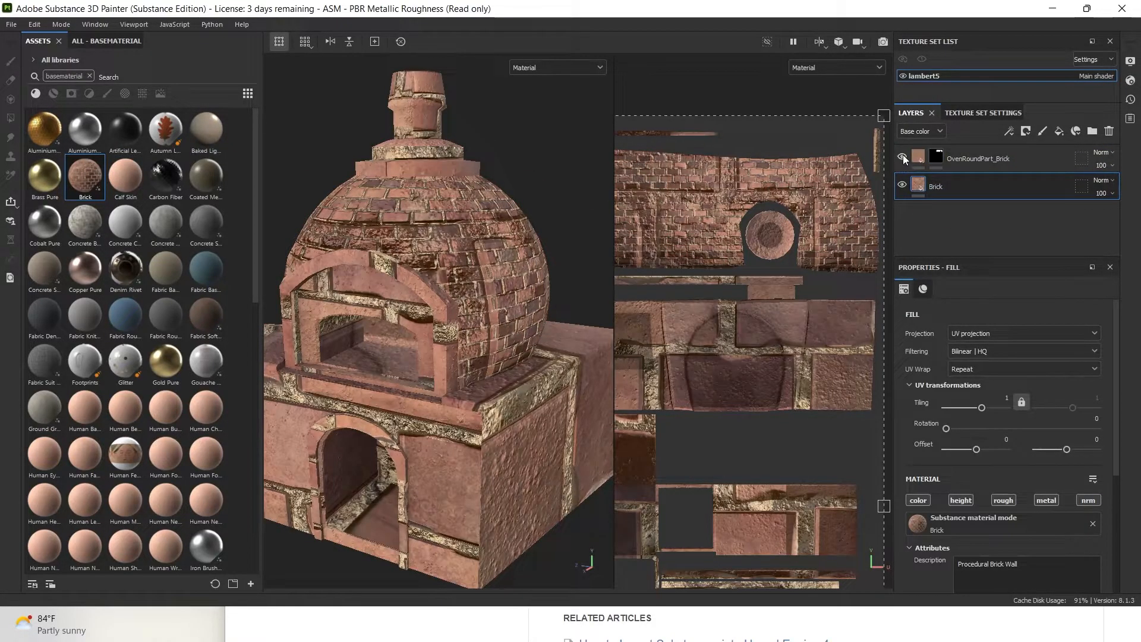
left_click_drag(988, 407, 993, 409)
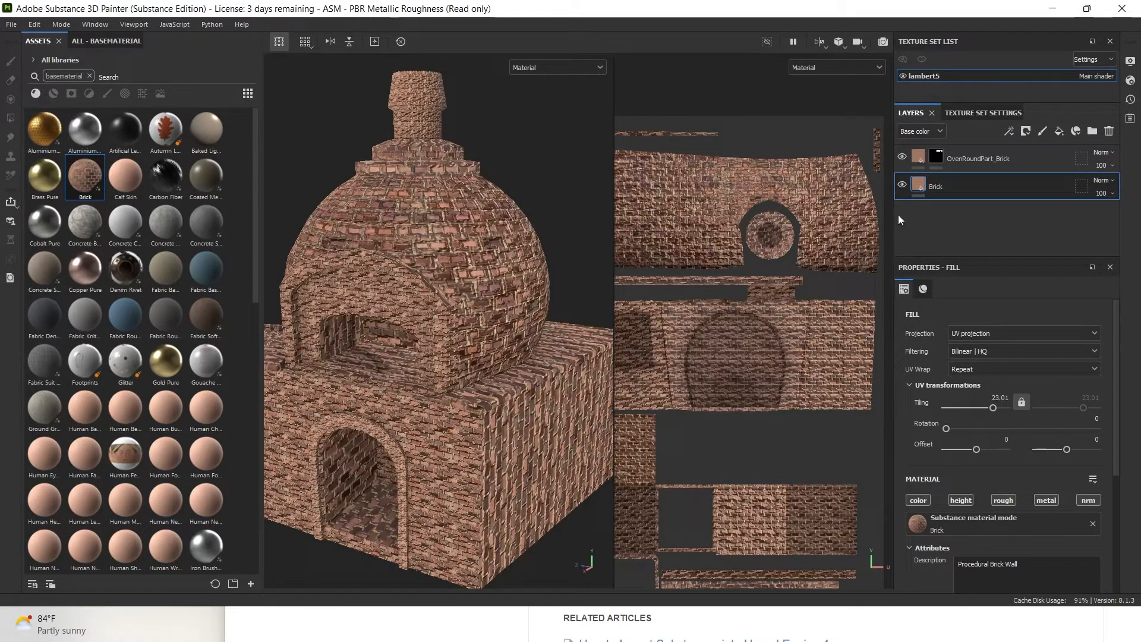
left_click(903, 157)
left_click(904, 157)
Black-mask the new Brick layer so brick shows only on the oven base's sides
right_click(962, 184)
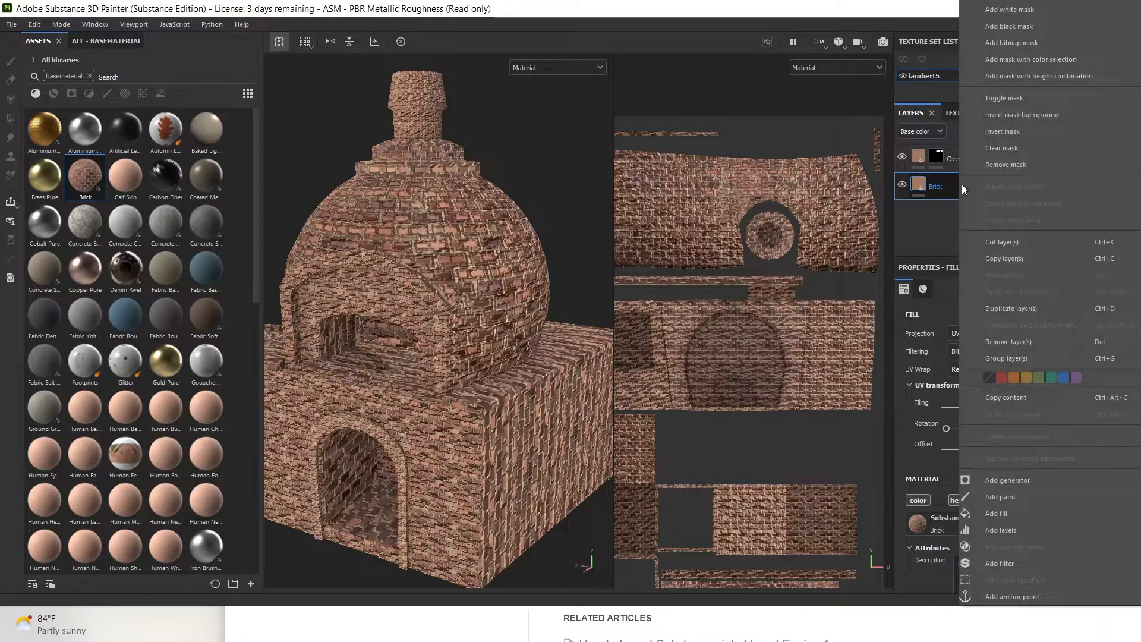
left_click(1022, 26)
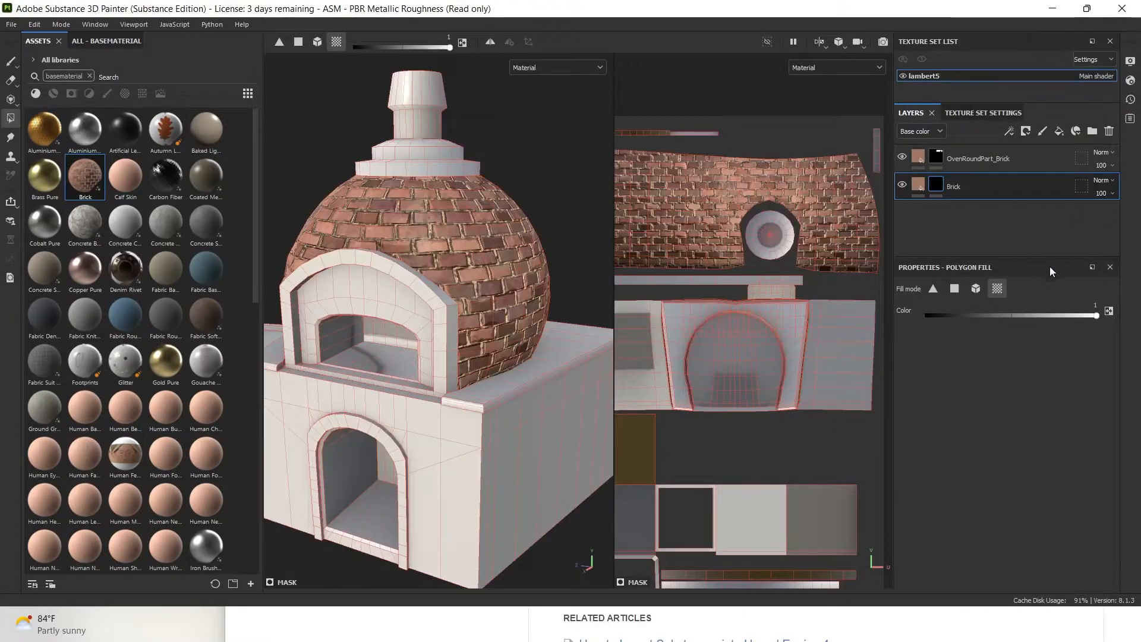
left_click(788, 379)
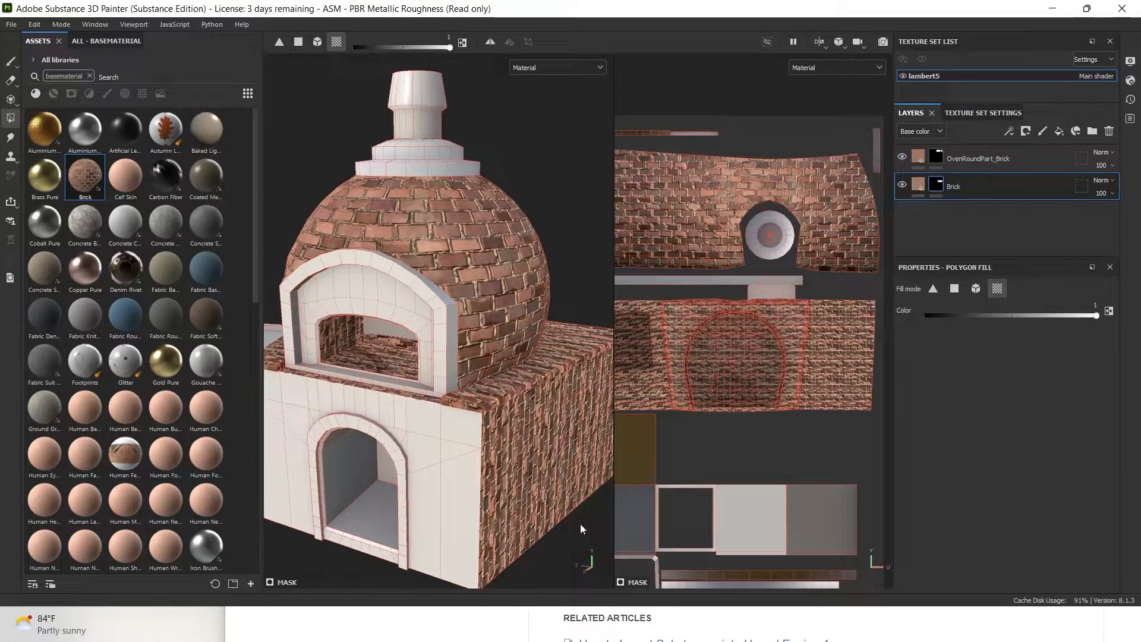
left_click(919, 185)
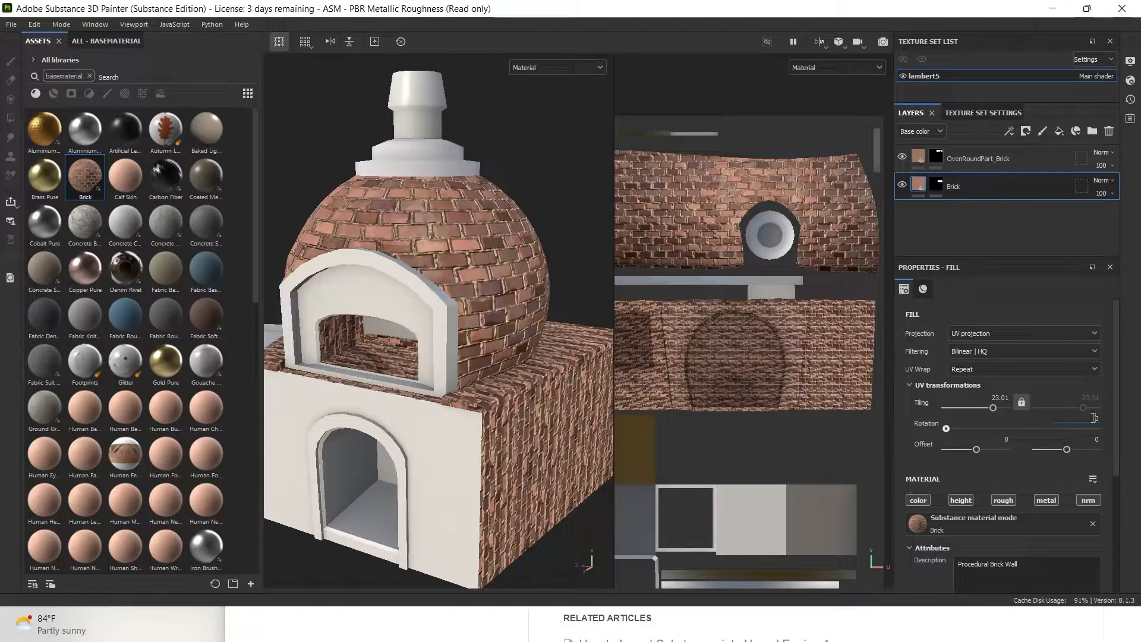
Rotate the base bricks 90° and reduce Mortar Spill Amount to 0.28
type("90")
key("Return")
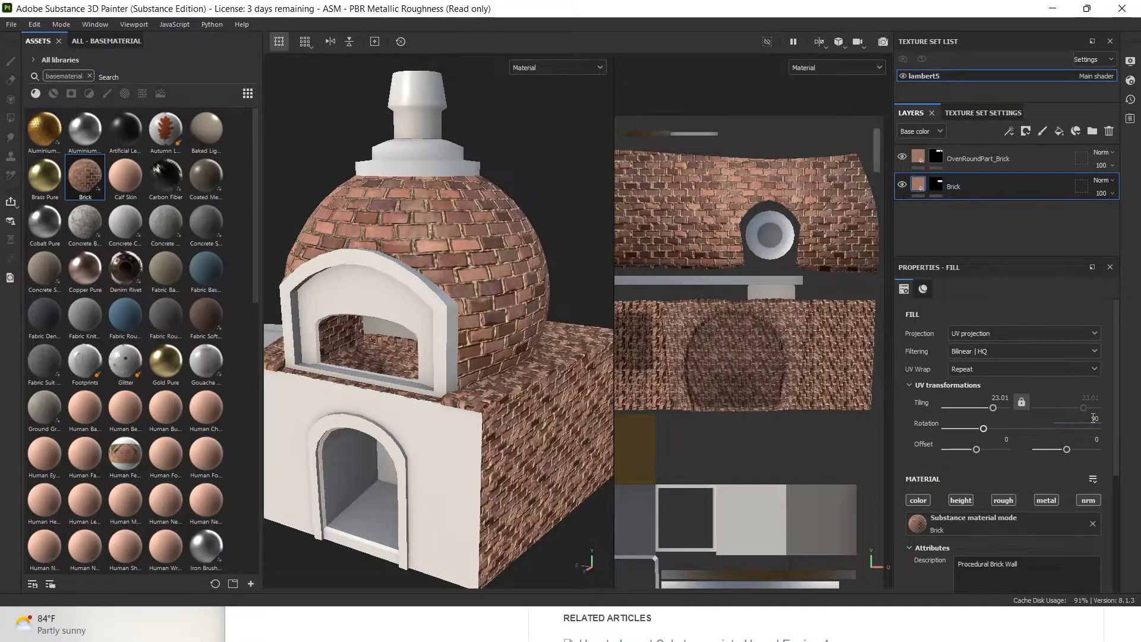
left_click_drag(372, 440, 423, 399, "alt")
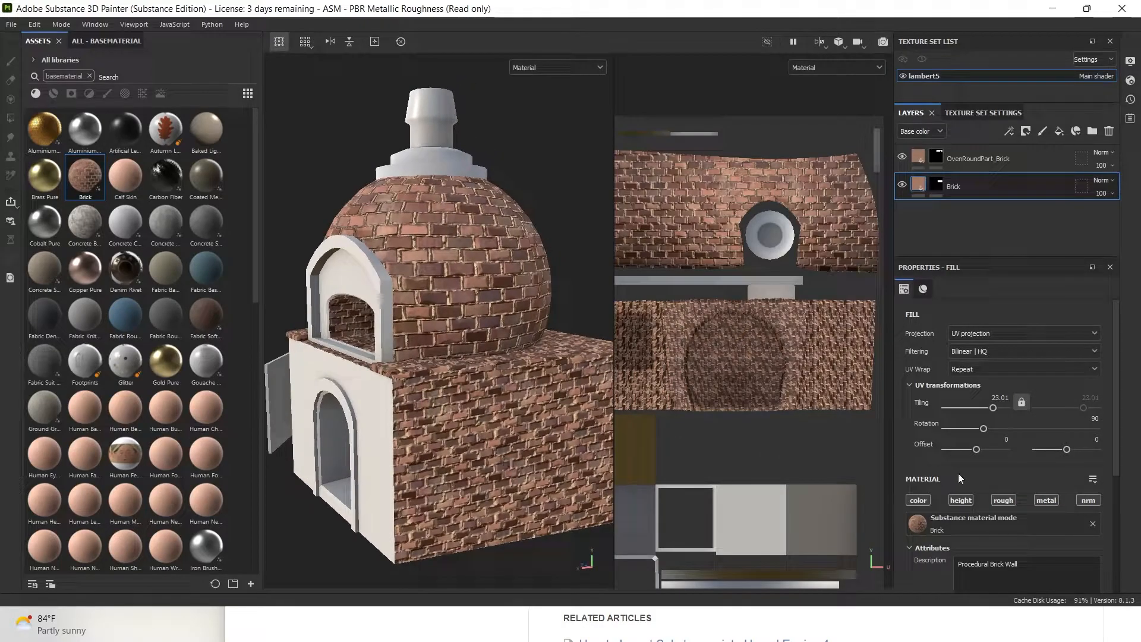
scroll(957, 478, "down", 5)
left_click(938, 546)
left_click(938, 545)
left_click(937, 563)
scroll(963, 559, "down", 1)
left_click_drag(943, 563, 932, 567)
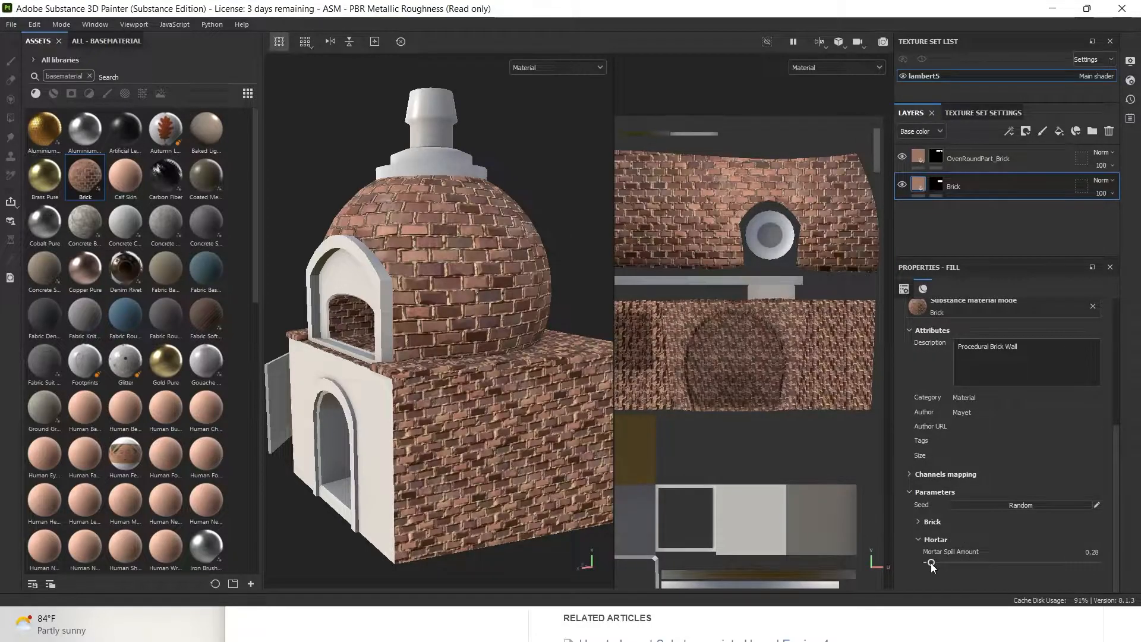
scroll(977, 386, "up", 4)
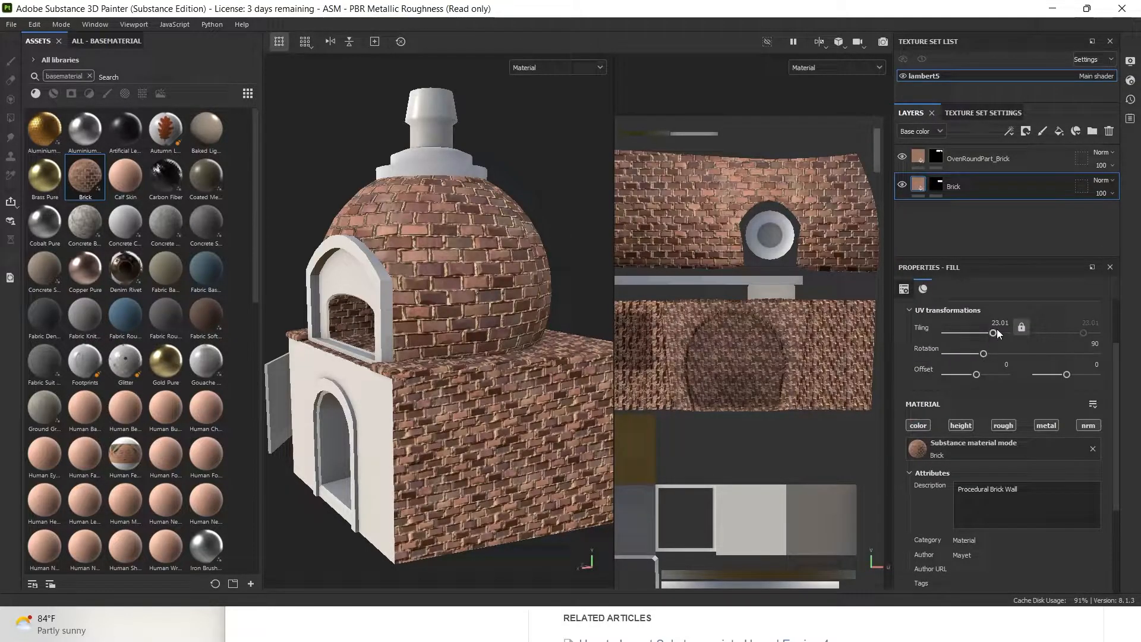
Set the base layer's brick tiling to 13, then add a third Brick fill layer
left_click_drag(993, 333, 987, 336)
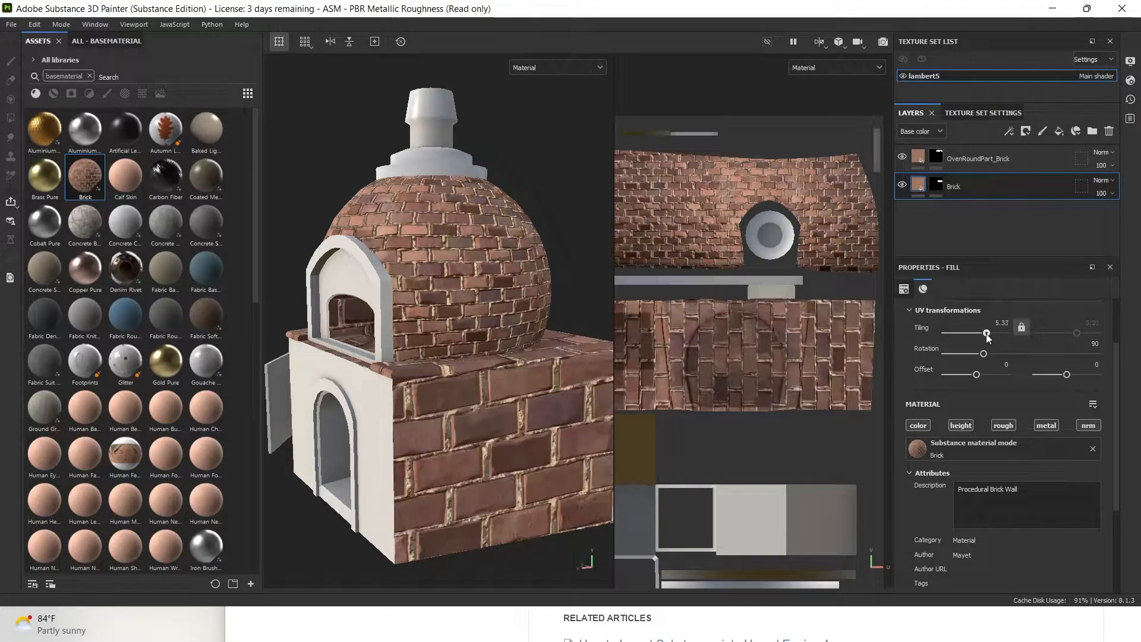
left_click(1002, 322)
type("12")
key("Return")
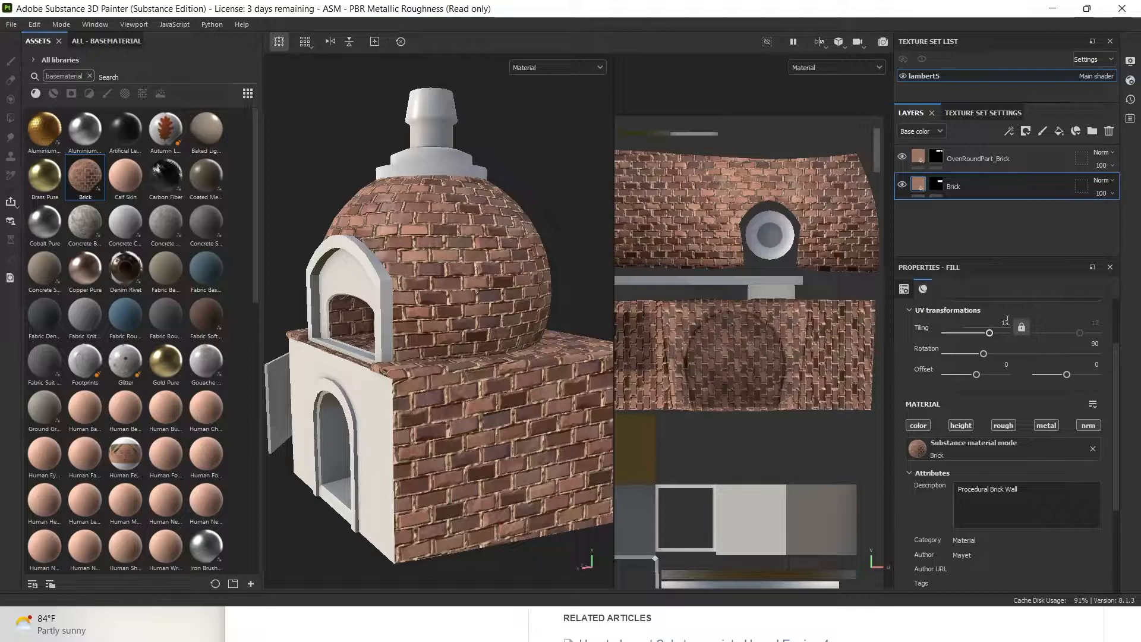
left_click(1009, 321)
type("13")
key("Return")
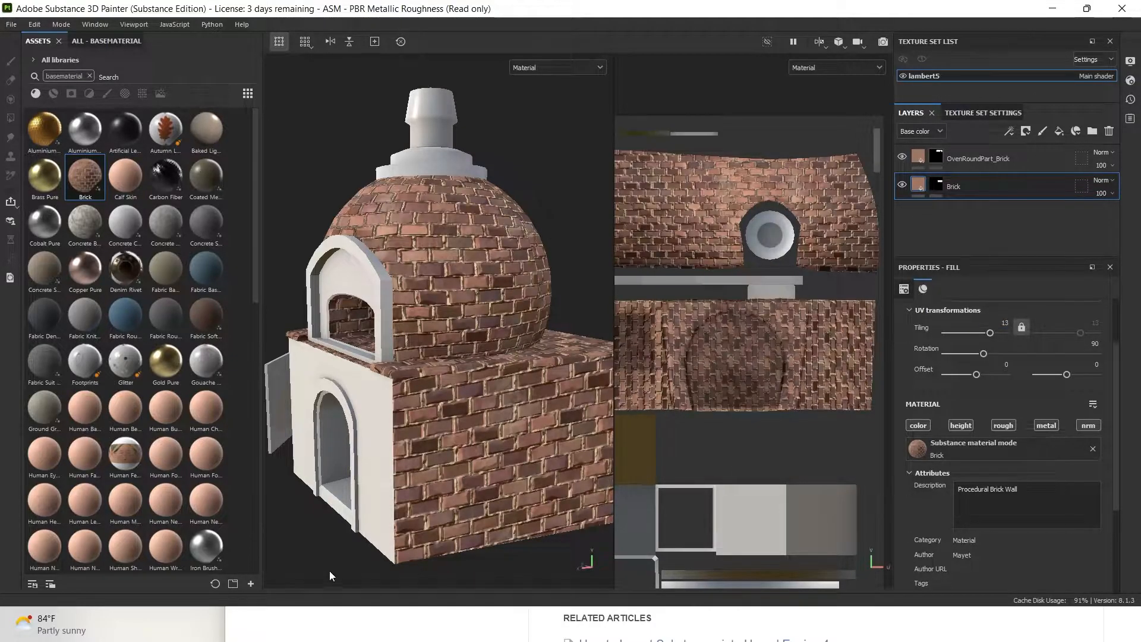
left_click_drag(345, 471, 463, 383, "alt")
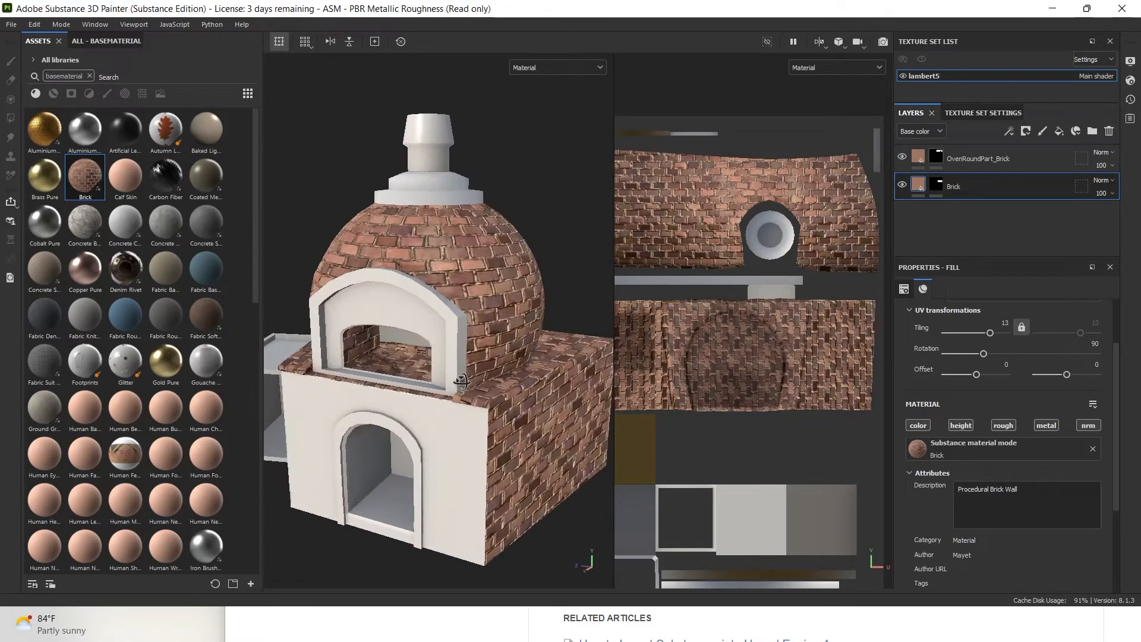
mouse_move(466, 378)
middle_mouse_down("alt")
mouse_move(489, 360)
mouse_move(479, 378)
middle_mouse_up("alt")
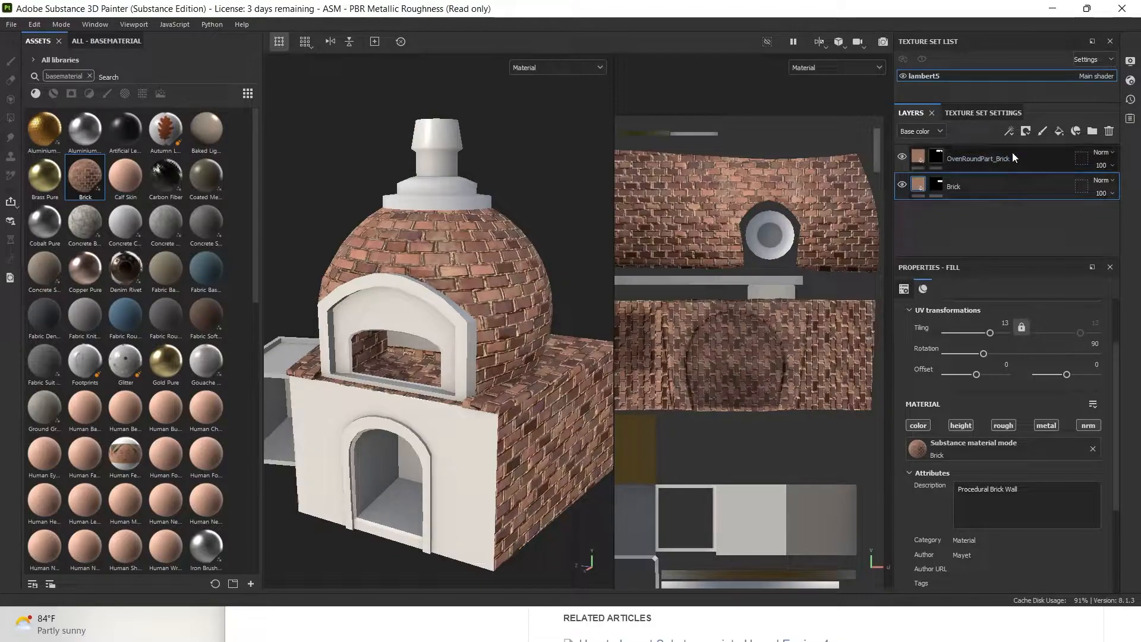
left_click_drag(85, 176, 957, 148)
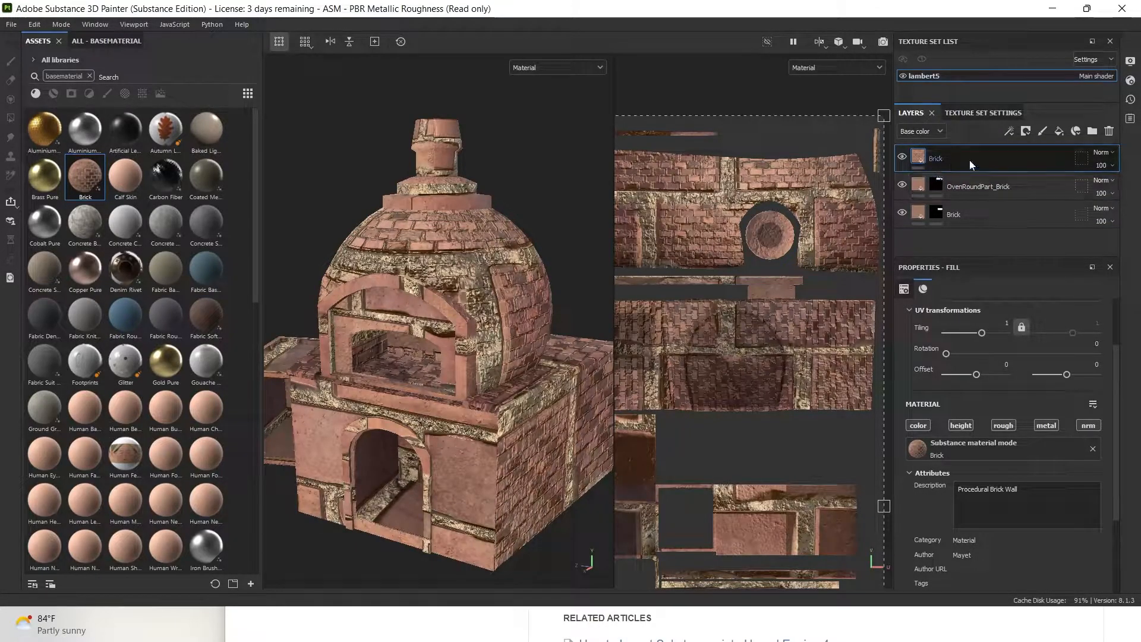
Set the top Brick layer's tiling to about 11.32 and give it a black mask
right_click(970, 159)
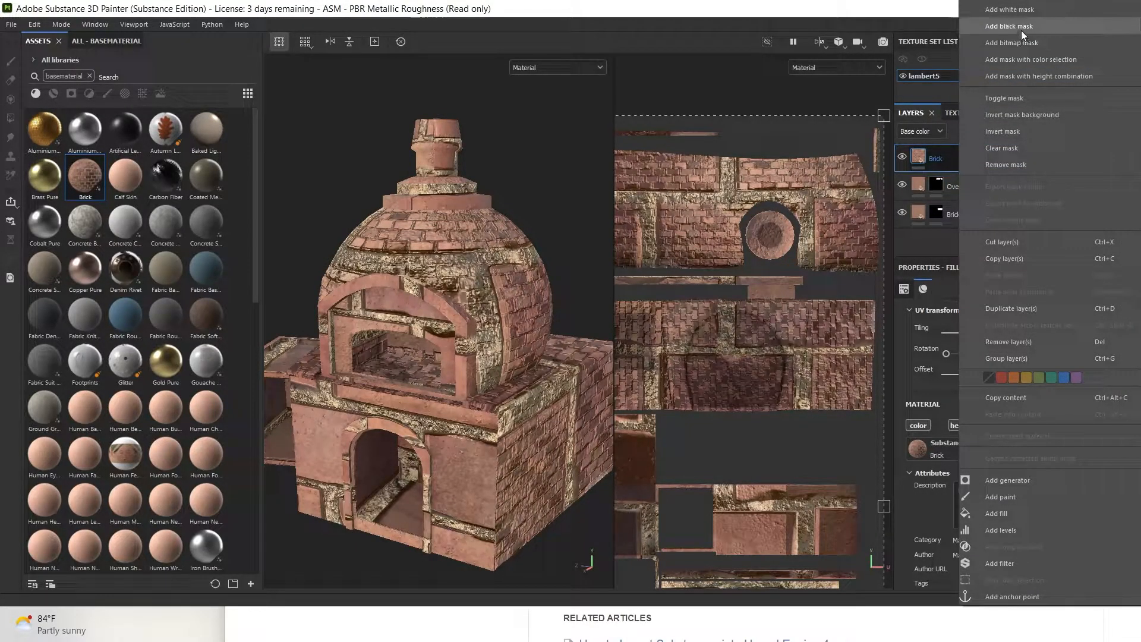
left_click(926, 165)
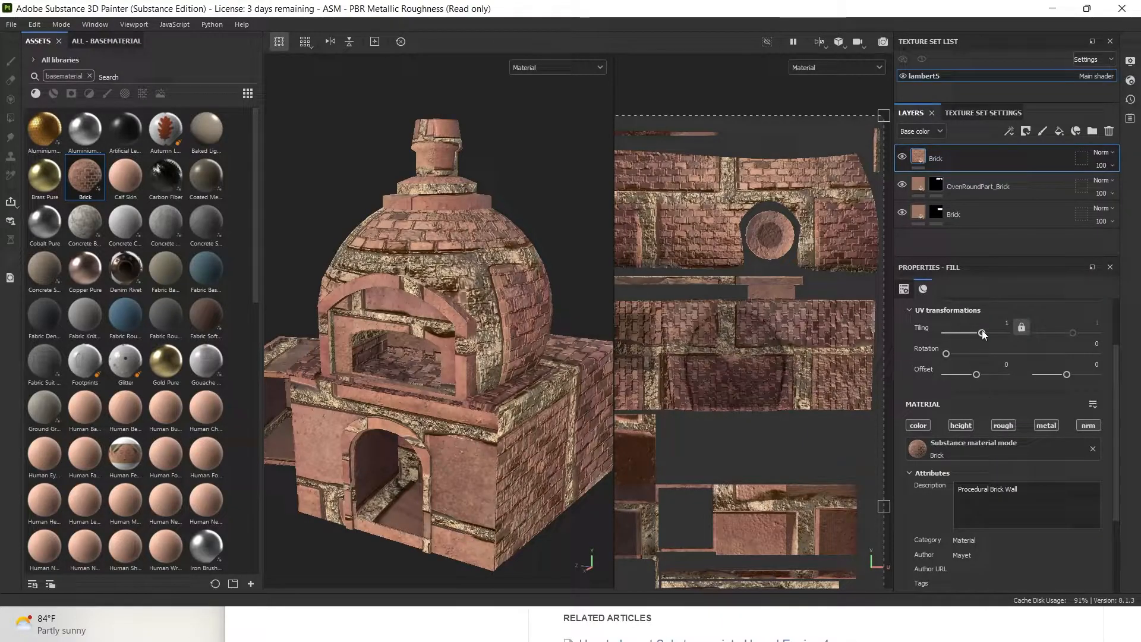
left_click_drag(982, 331, 989, 331)
right_click(978, 160)
left_click(1006, 31)
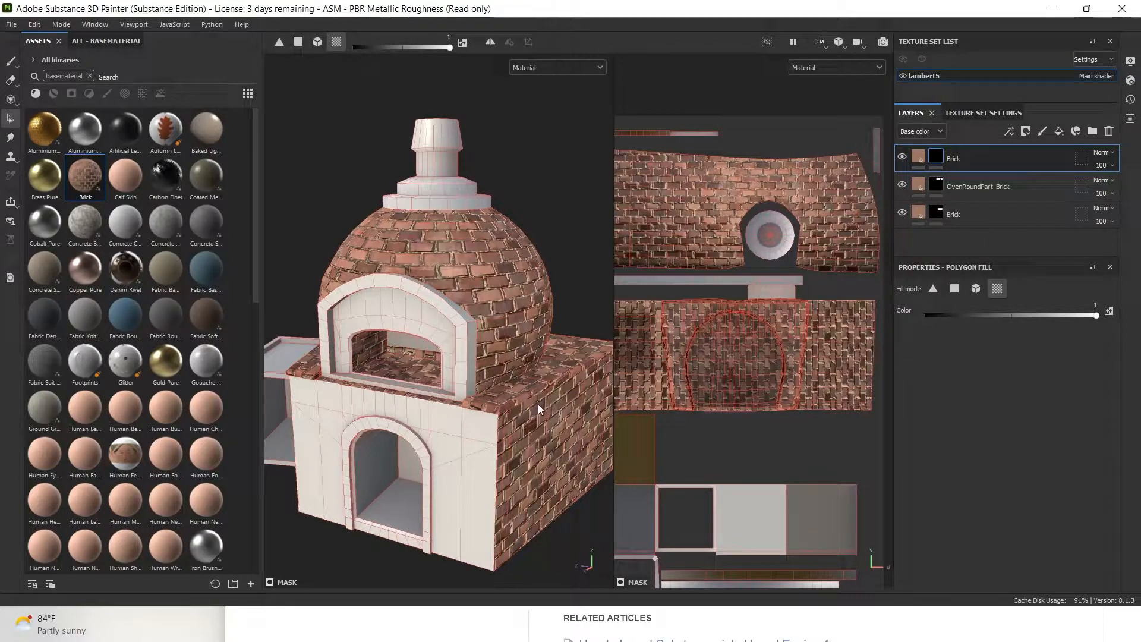
middle_click_drag(797, 325, 743, 322, "alt")
right_click_drag(743, 322, 872, 425, "alt")
middle_click_drag(872, 424, 689, 287, "alt")
right_click_drag(690, 287, 786, 323, "alt")
middle_click_drag(785, 323, 792, 333, "alt")
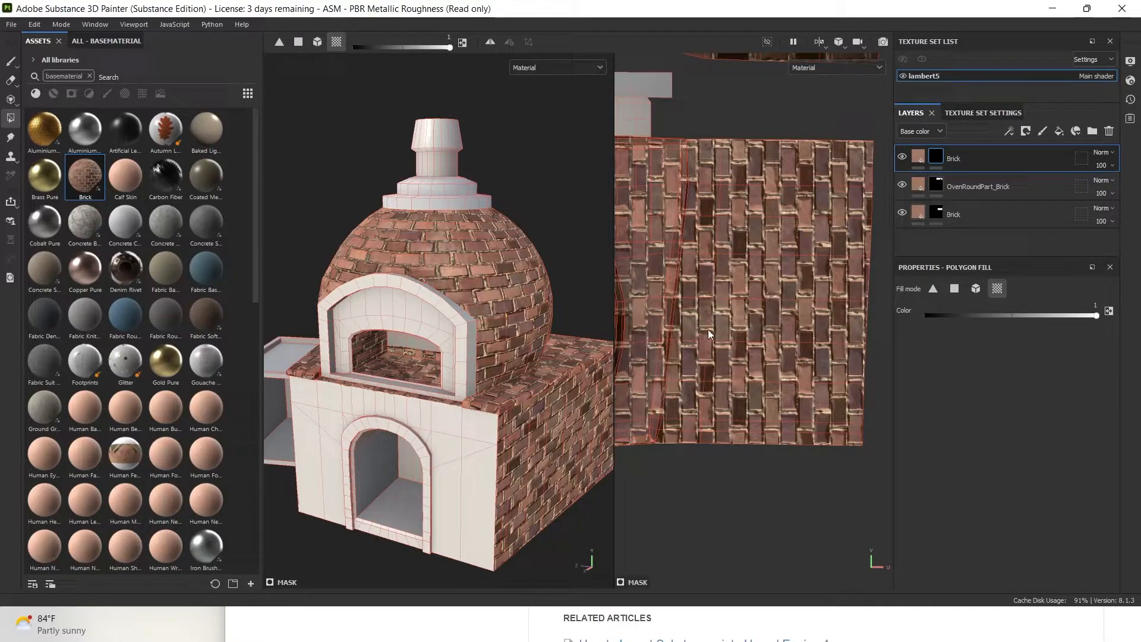
middle_click_drag(725, 322, 804, 327, "alt")
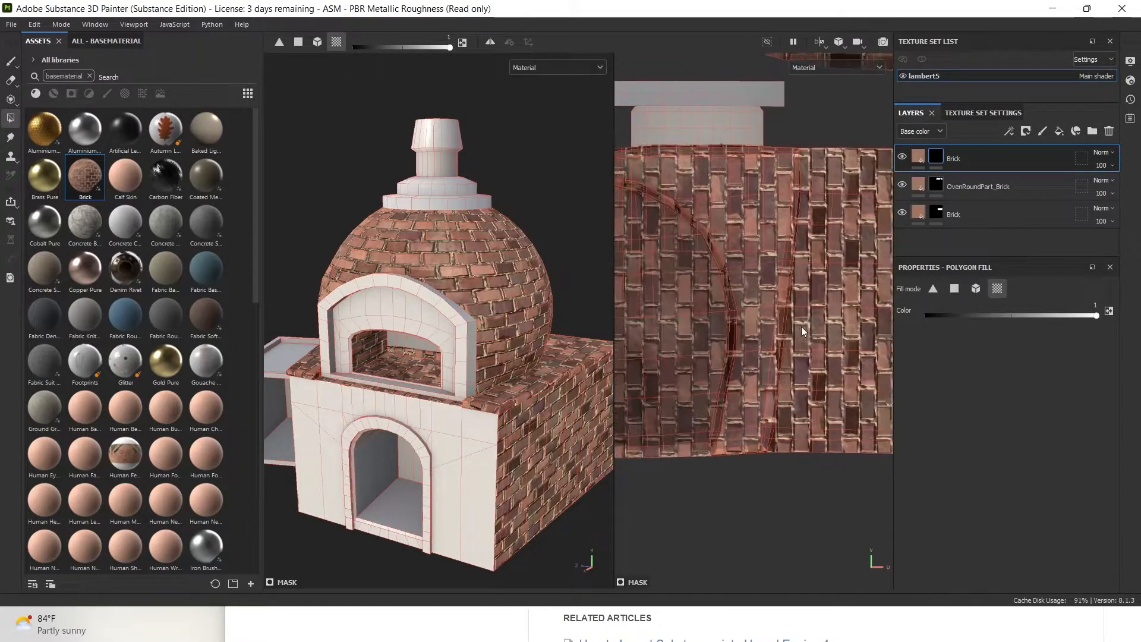
Switch to mask painting, try a test brick stroke, and hide both lower Brick layers
left_click(12, 60)
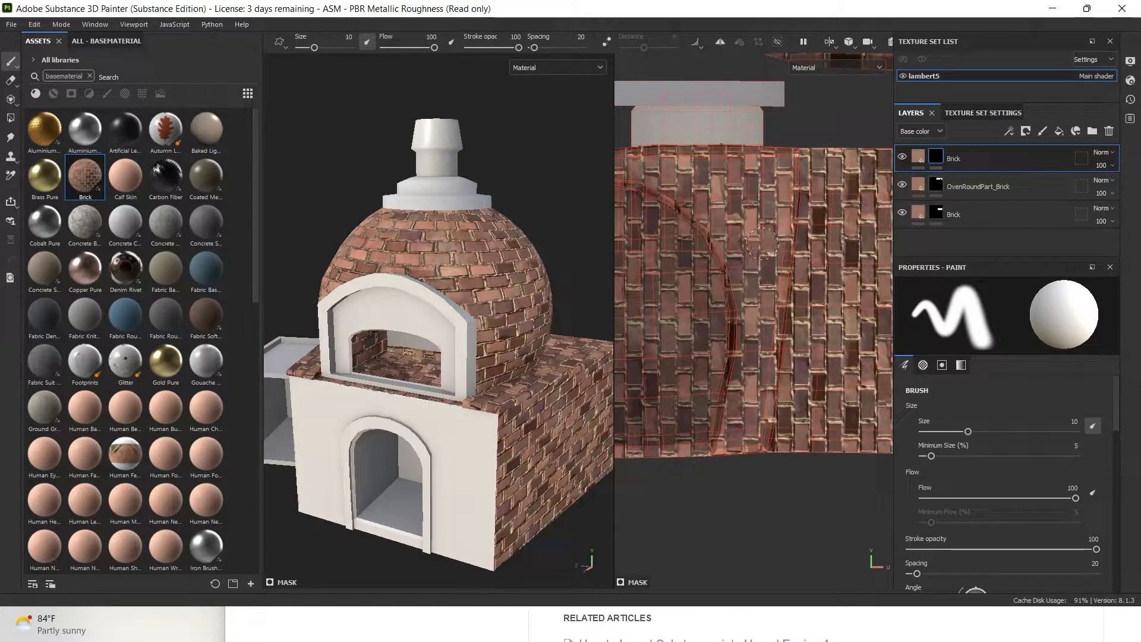
left_click_drag(765, 245, 752, 410)
left_click(902, 213)
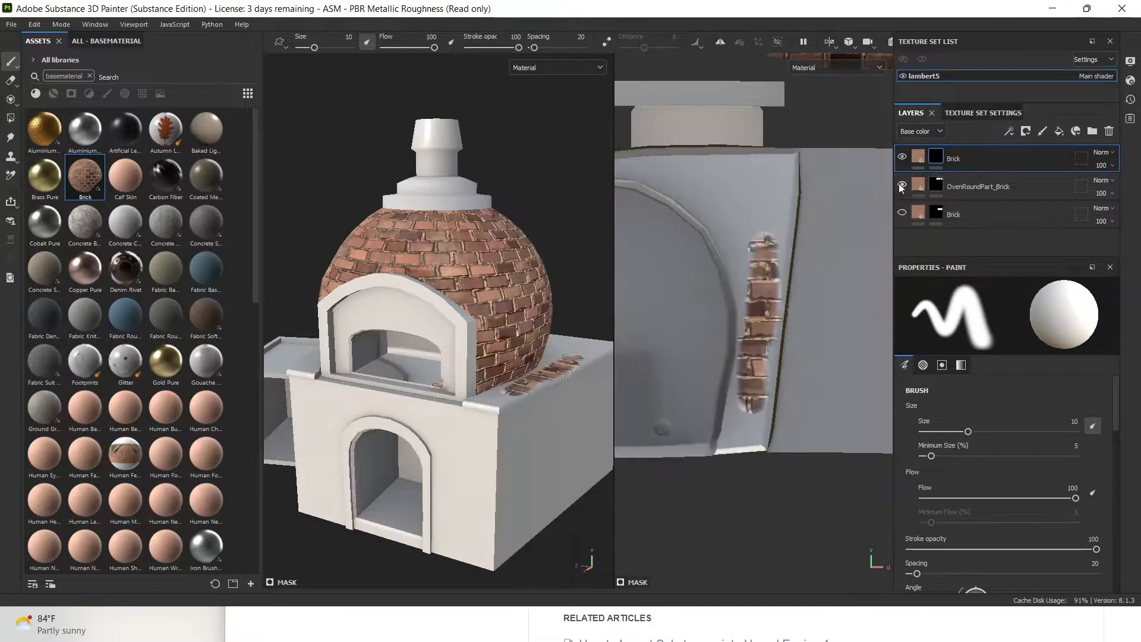
left_click(902, 185)
Paint a thin brick strip along the top edge at brush size 4.67
mouse_move(757, 186)
left_mouse_down()
mouse_move(757, 238)
mouse_move(776, 226)
mouse_move(785, 184)
mouse_move(766, 279)
mouse_move(772, 244)
left_mouse_up()
key("ctrl+z")
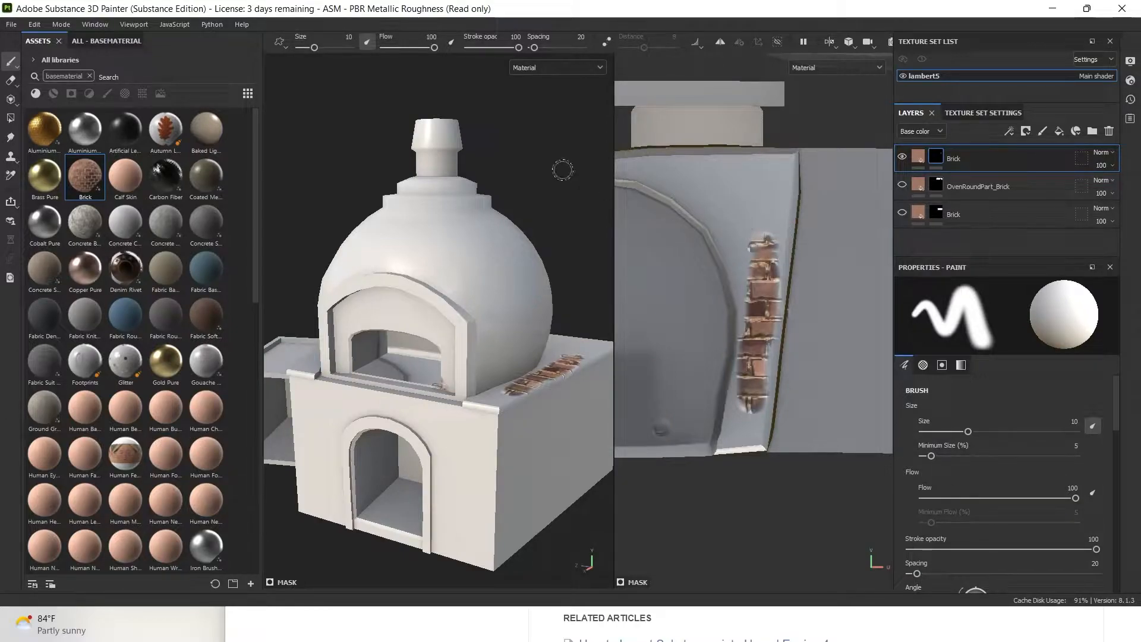
left_click_drag(315, 48, 306, 47)
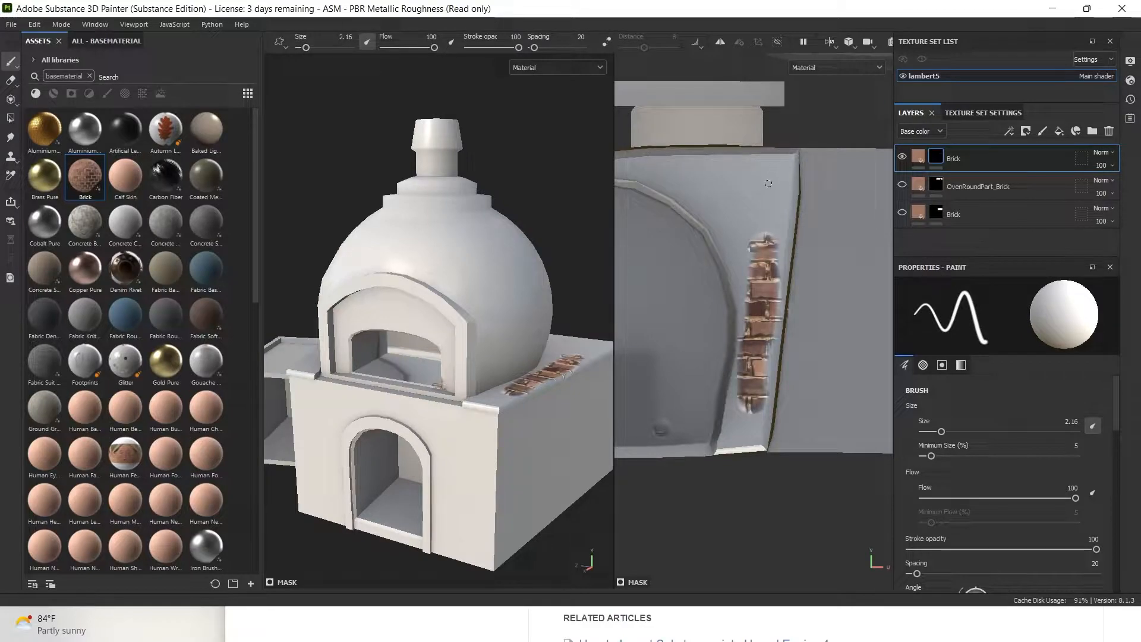
left_click_drag(793, 157, 792, 191)
key("ctrl+z")
left_click_drag(305, 48, 309, 48)
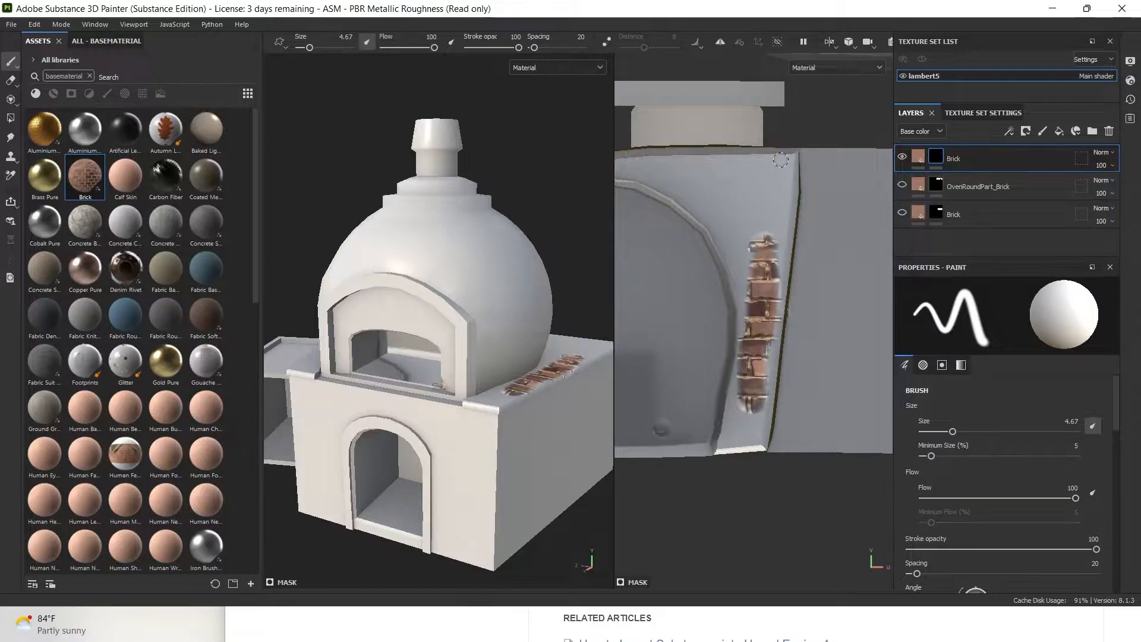
left_click_drag(791, 158, 792, 191)
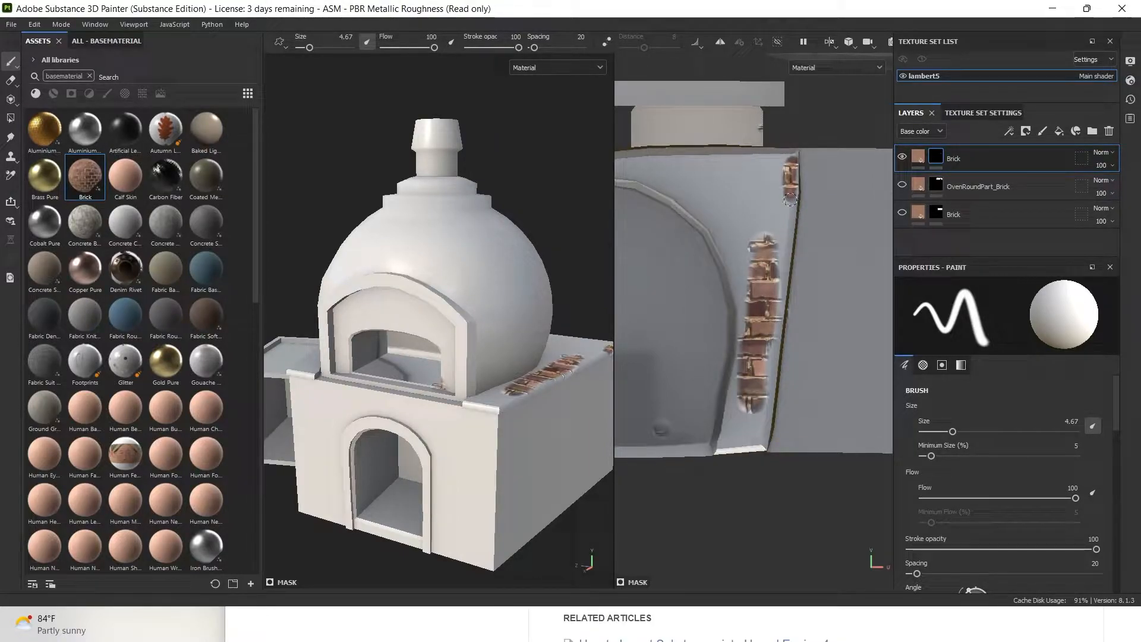
Paint straight brick strips along the opening's right edge and bottom edge
left_click(758, 440, "shift")
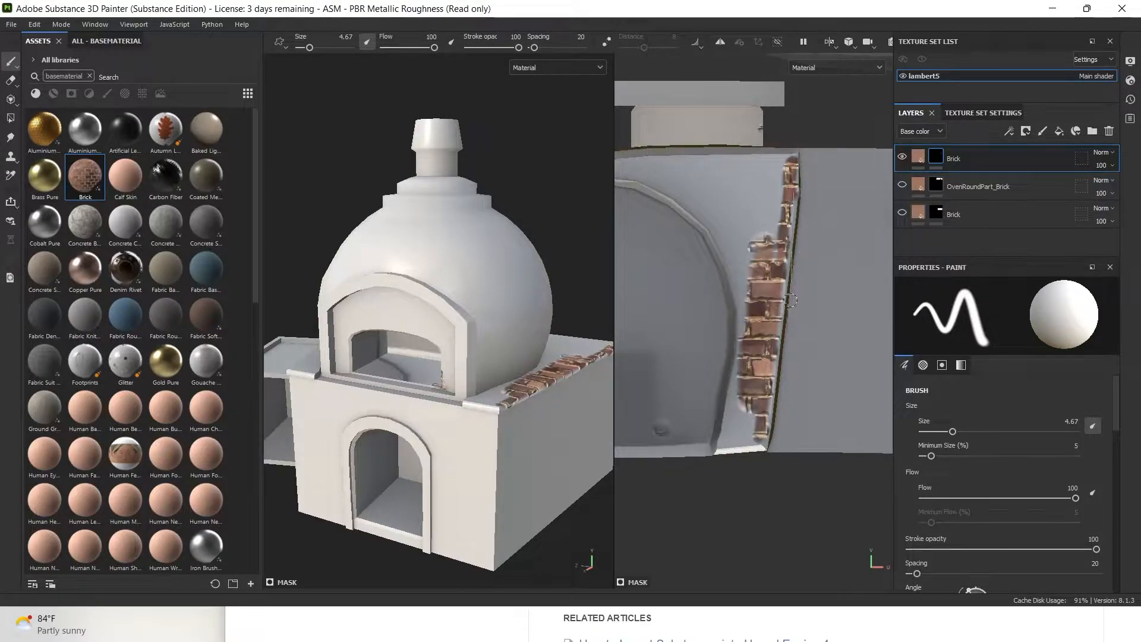
key("shift")
left_click(765, 438, "shift")
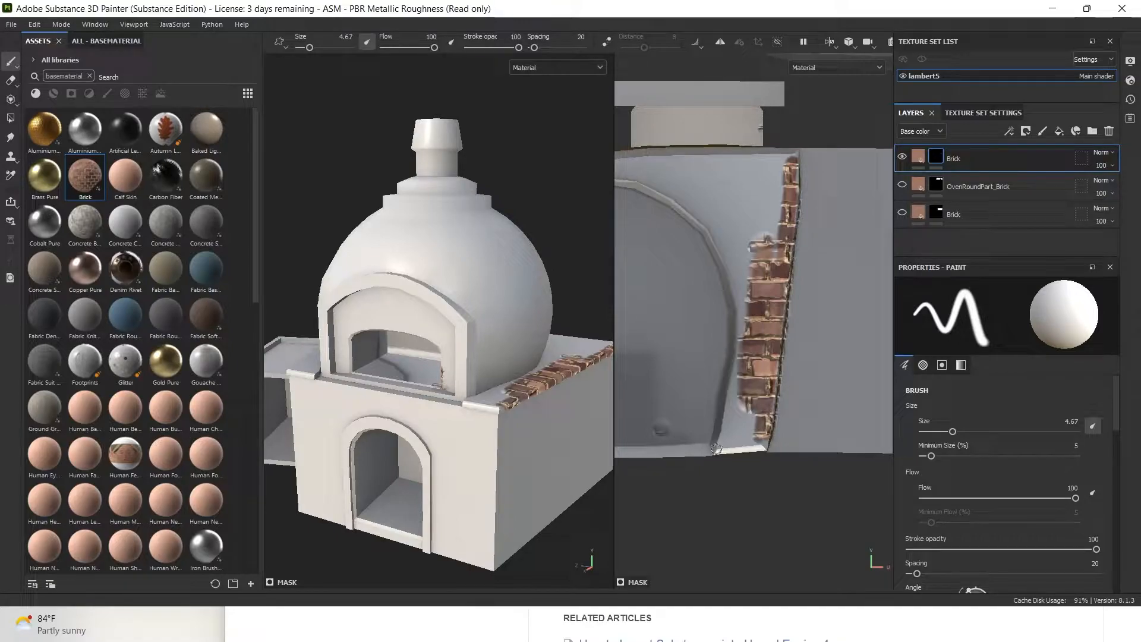
key("shift")
left_click(762, 444, "shift")
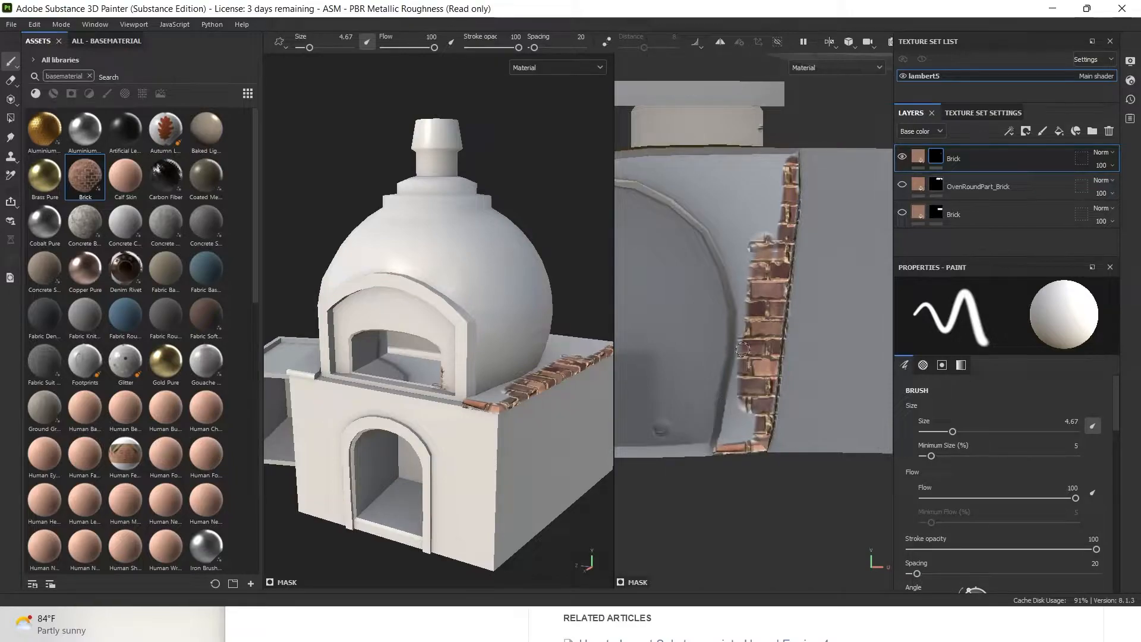
mouse_move(737, 322)
left_mouse_down()
mouse_move(739, 410)
mouse_move(716, 443)
mouse_move(748, 419)
mouse_move(710, 445)
left_mouse_up()
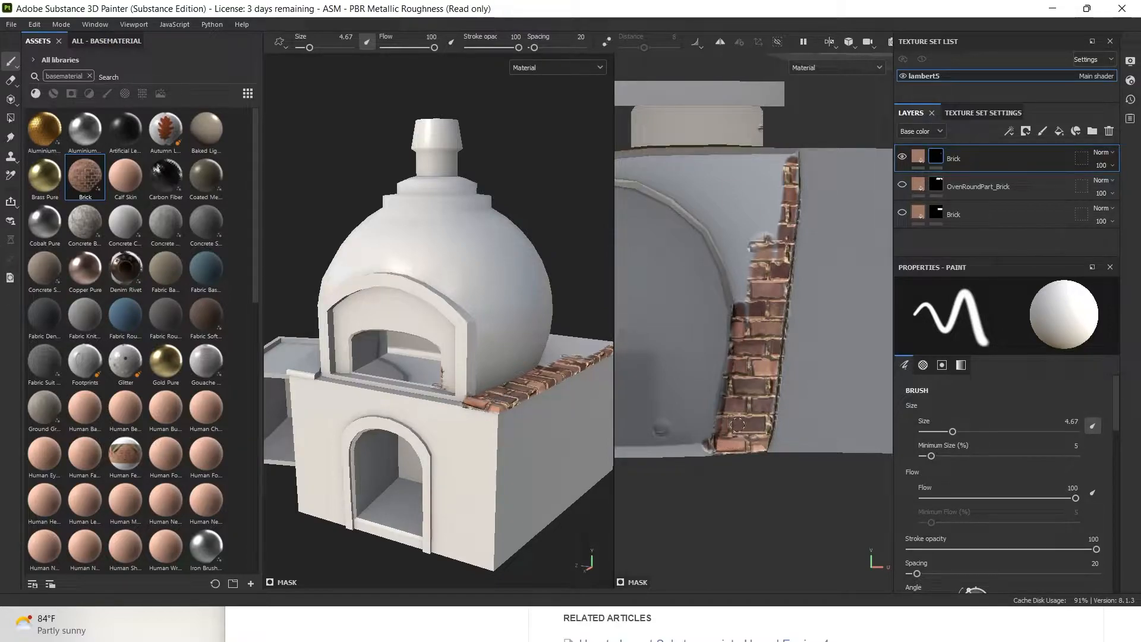
Paint a straight brick strip down the arch's left side to the bottom corner
middle_click_drag(678, 260, 937, 247, "alt")
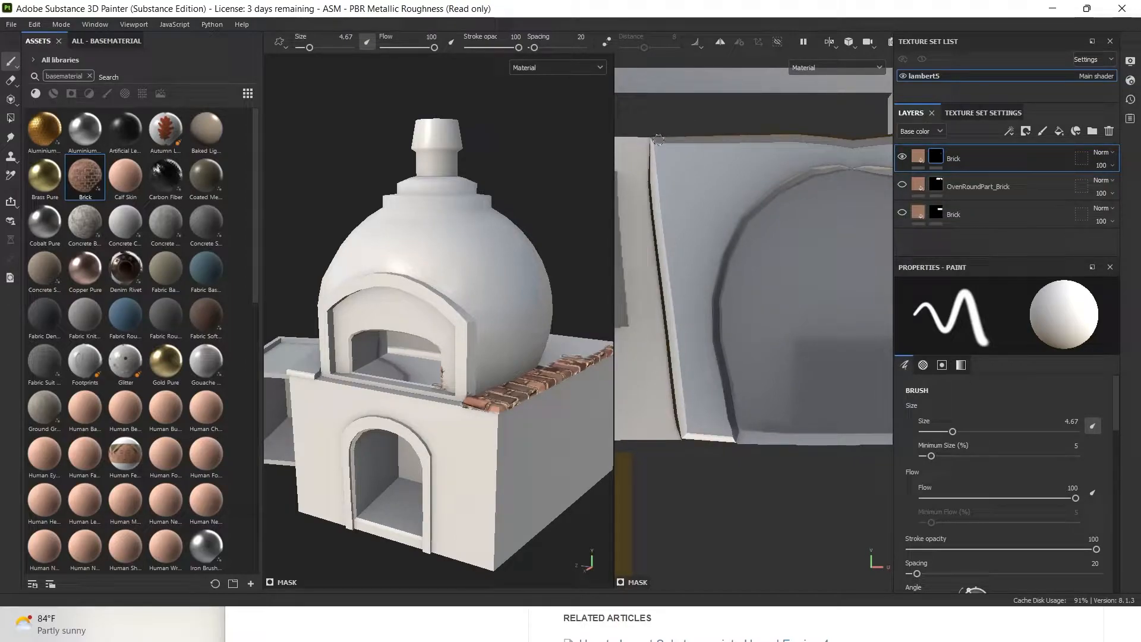
left_click(656, 180, "shift")
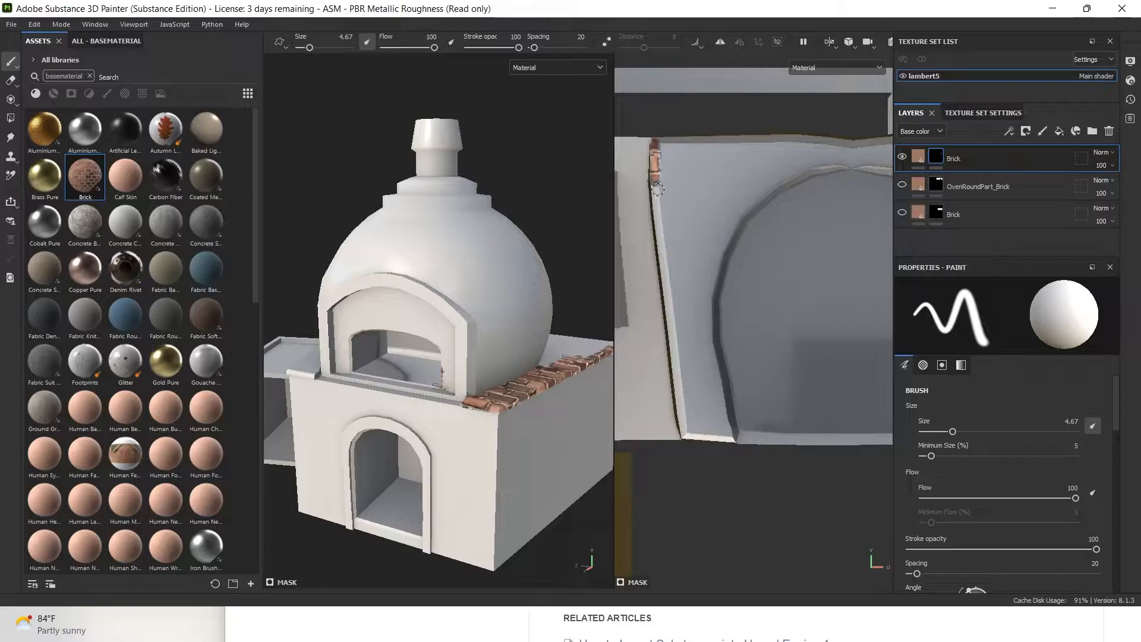
left_click(664, 255, "shift")
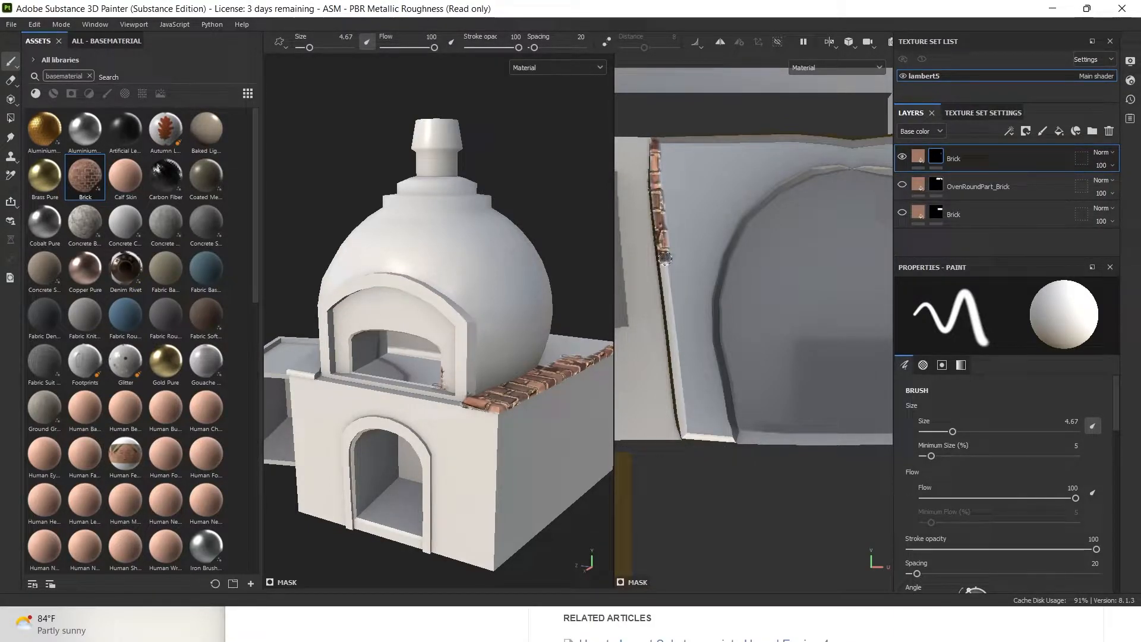
key("shift")
left_click(686, 436, "shift")
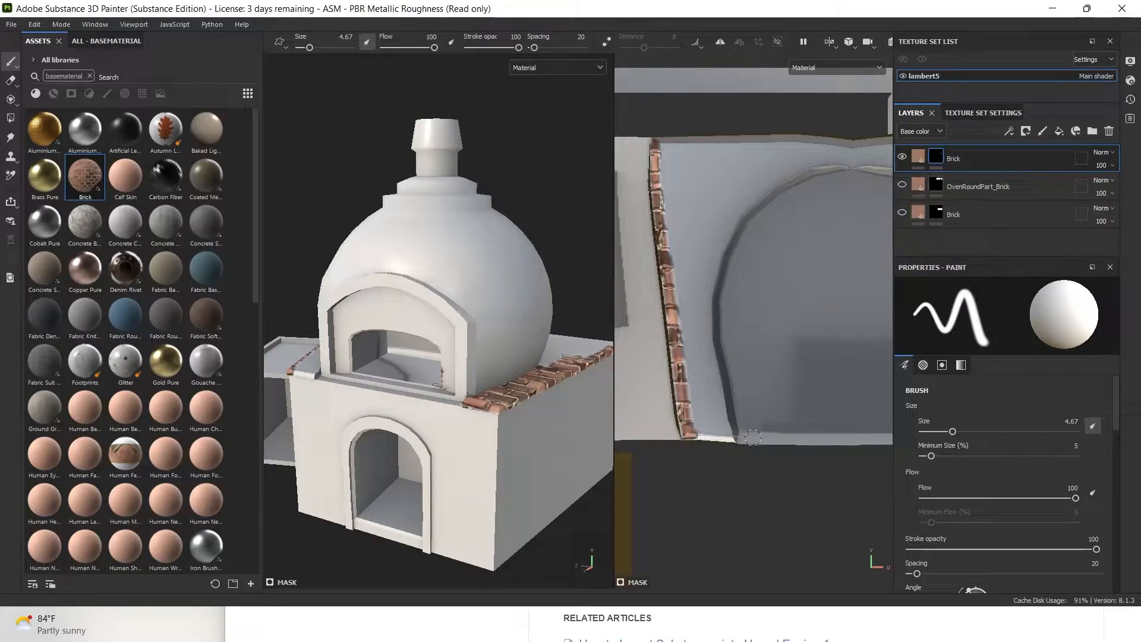
left_click(753, 438, "shift")
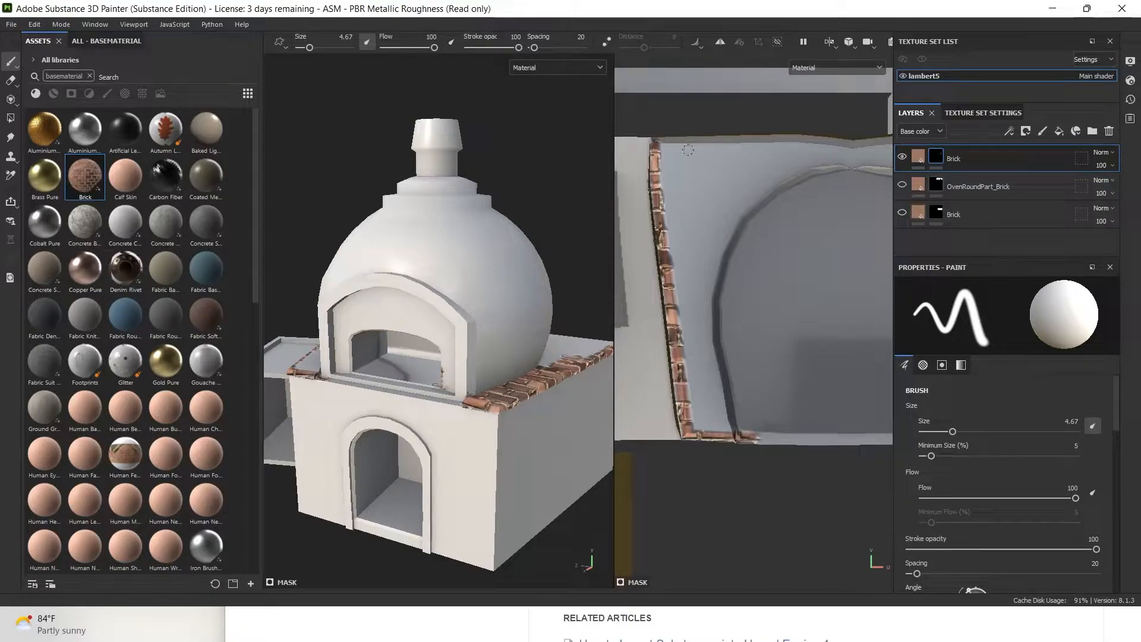
Lay a brick strip along the top edge and fill a patch below it at brush size 18.93
left_click(808, 139, "shift")
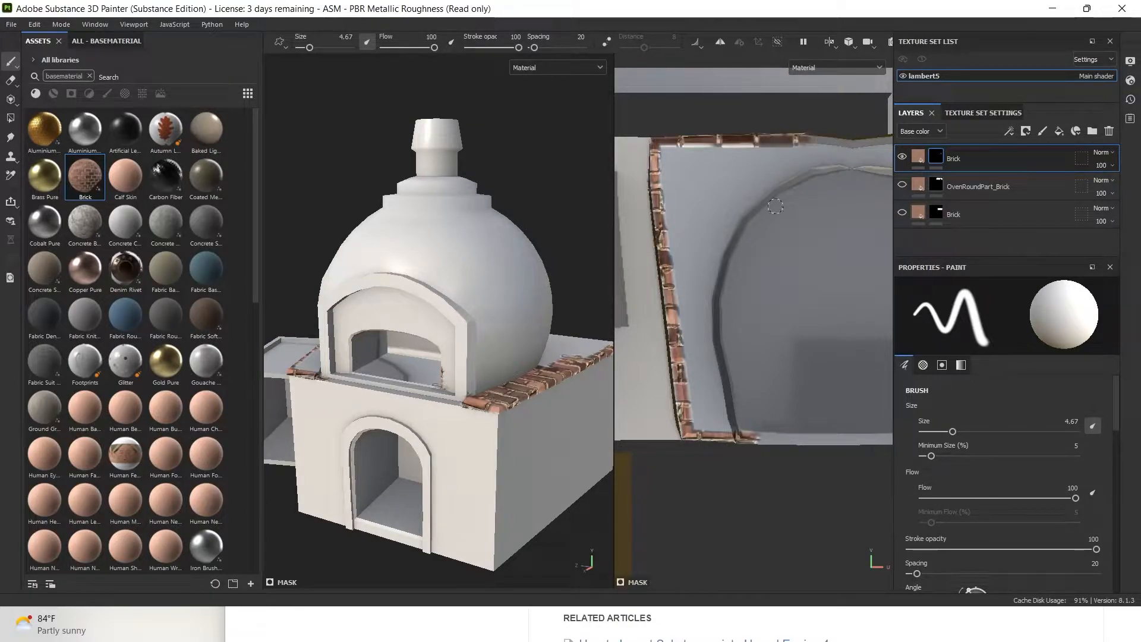
left_click_drag(664, 146, 674, 166)
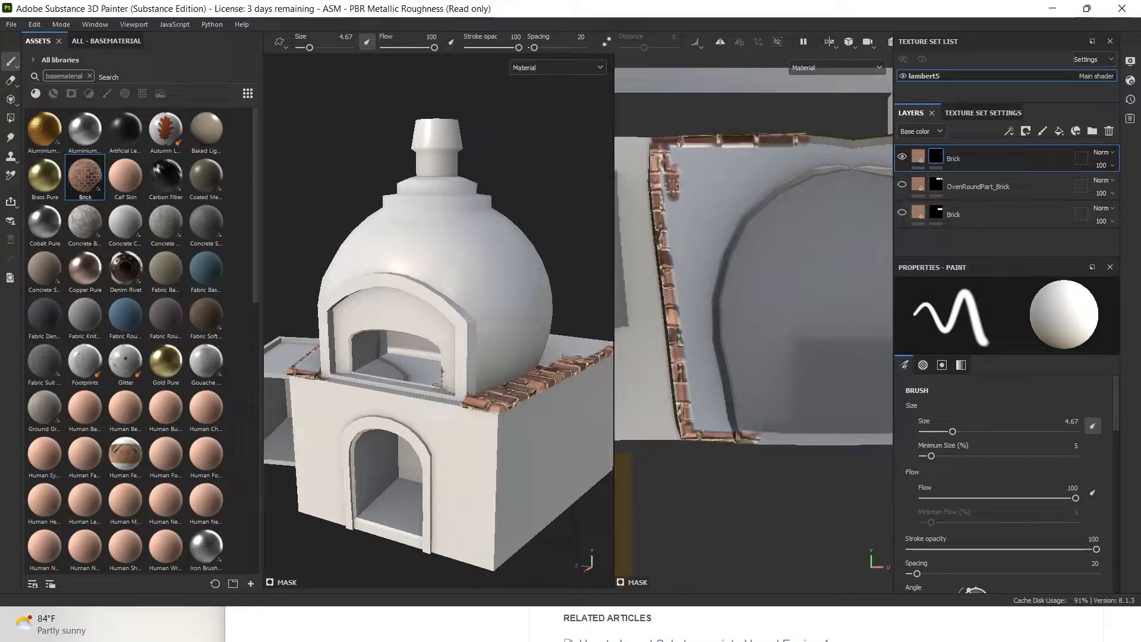
left_click_drag(312, 49, 321, 47)
mouse_move(740, 158)
left_mouse_down()
mouse_move(734, 250)
mouse_move(700, 169)
mouse_move(666, 148)
mouse_move(695, 200)
mouse_move(722, 151)
mouse_move(779, 167)
mouse_move(674, 173)
mouse_move(701, 285)
mouse_move(689, 178)
mouse_move(653, 190)
mouse_move(668, 170)
mouse_move(689, 178)
mouse_move(678, 268)
mouse_move(751, 230)
mouse_move(750, 345)
mouse_move(832, 232)
mouse_move(801, 163)
mouse_move(855, 172)
mouse_move(841, 152)
mouse_move(816, 175)
left_mouse_up()
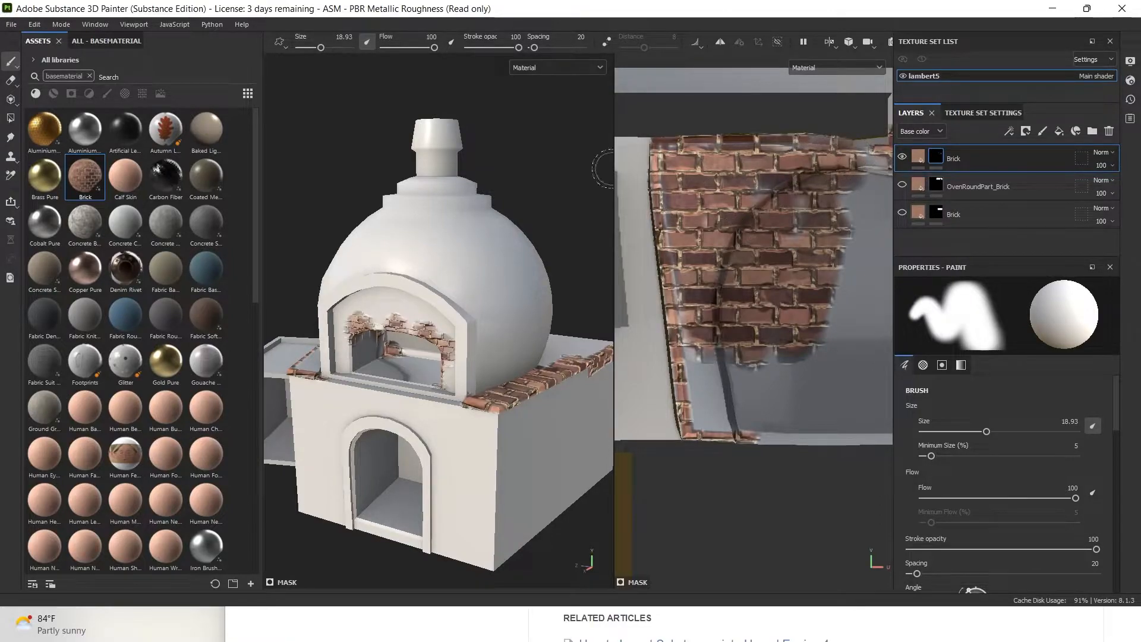
At brush size 7.49, paint brick down the patch's lower-left edge
left_click_drag(321, 47, 312, 49)
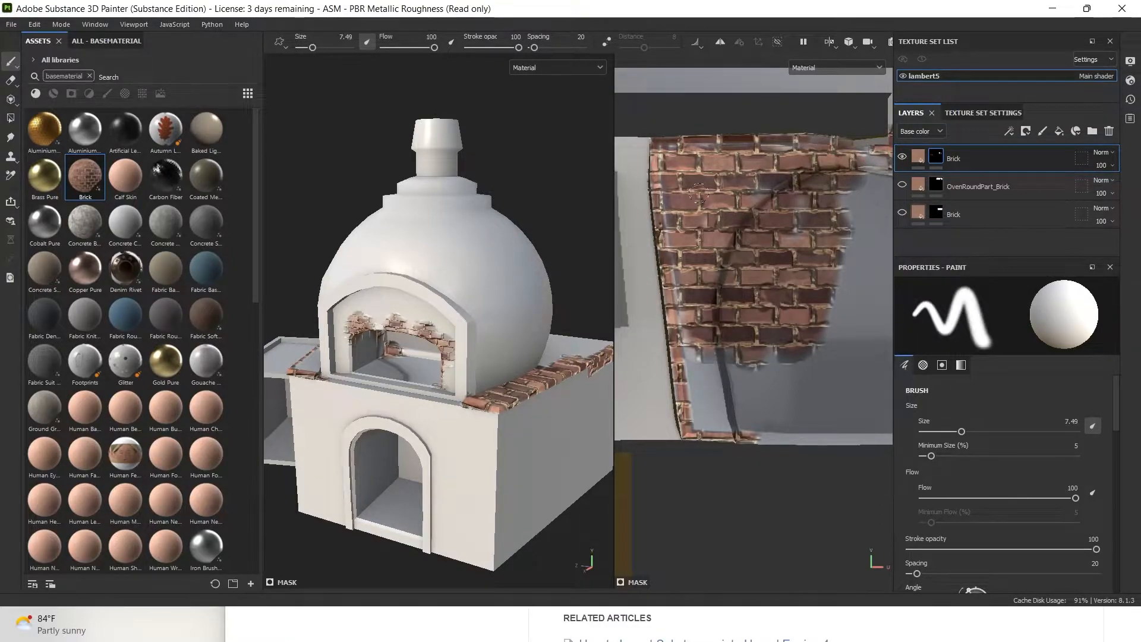
mouse_move(673, 265)
left_mouse_down()
mouse_move(690, 348)
mouse_move(690, 315)
left_mouse_up()
mouse_move(686, 307)
left_mouse_down()
mouse_move(696, 396)
mouse_move(683, 328)
left_mouse_up()
mouse_move(689, 373)
left_mouse_down()
mouse_move(693, 413)
mouse_move(746, 429)
mouse_move(701, 423)
mouse_move(715, 390)
mouse_move(711, 343)
left_mouse_up()
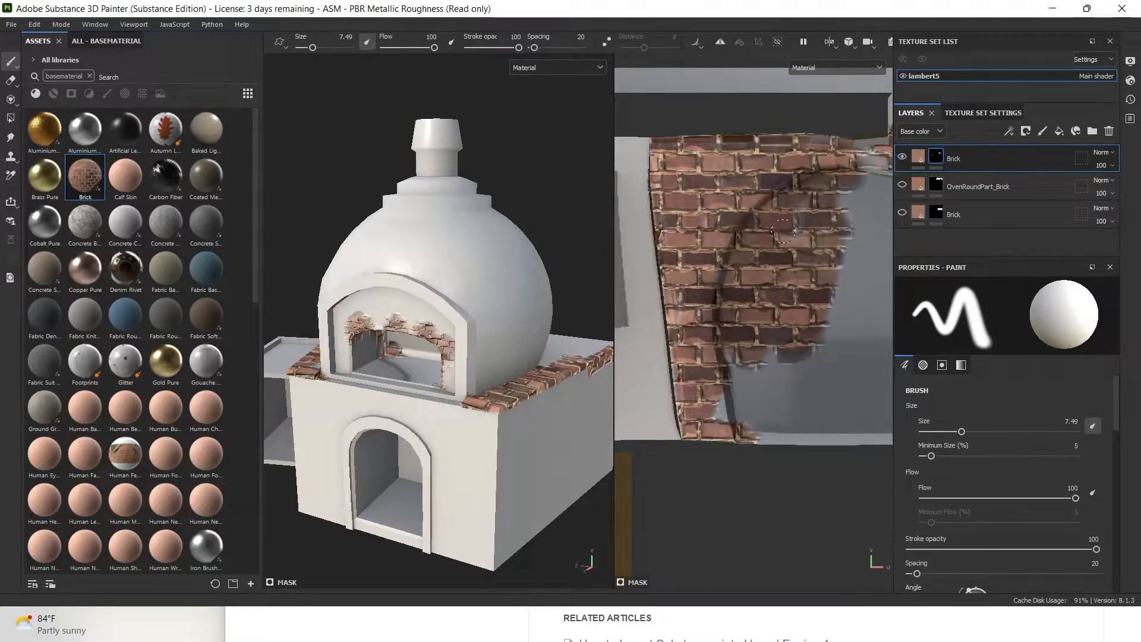
Fill the grey gaps beside the pillar, then keep painting downward at brush size 14.25
left_click_drag(864, 272, 798, 250, "alt")
middle_click_drag(797, 250, 845, 250, "alt")
mouse_move(701, 322)
left_mouse_down()
mouse_move(680, 360)
mouse_move(710, 391)
mouse_move(800, 402)
mouse_move(735, 380)
mouse_move(715, 341)
mouse_move(706, 352)
mouse_move(687, 269)
left_mouse_up()
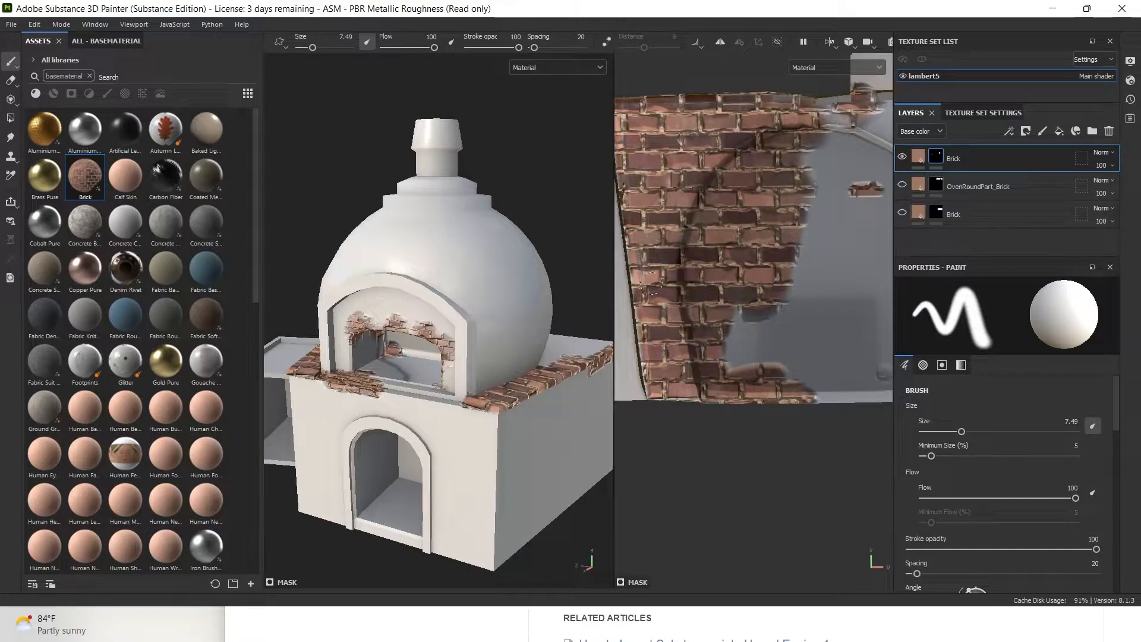
mouse_move(691, 256)
left_mouse_down()
mouse_move(729, 350)
mouse_move(750, 314)
mouse_move(732, 324)
mouse_move(767, 302)
mouse_move(772, 348)
mouse_move(786, 298)
left_mouse_up()
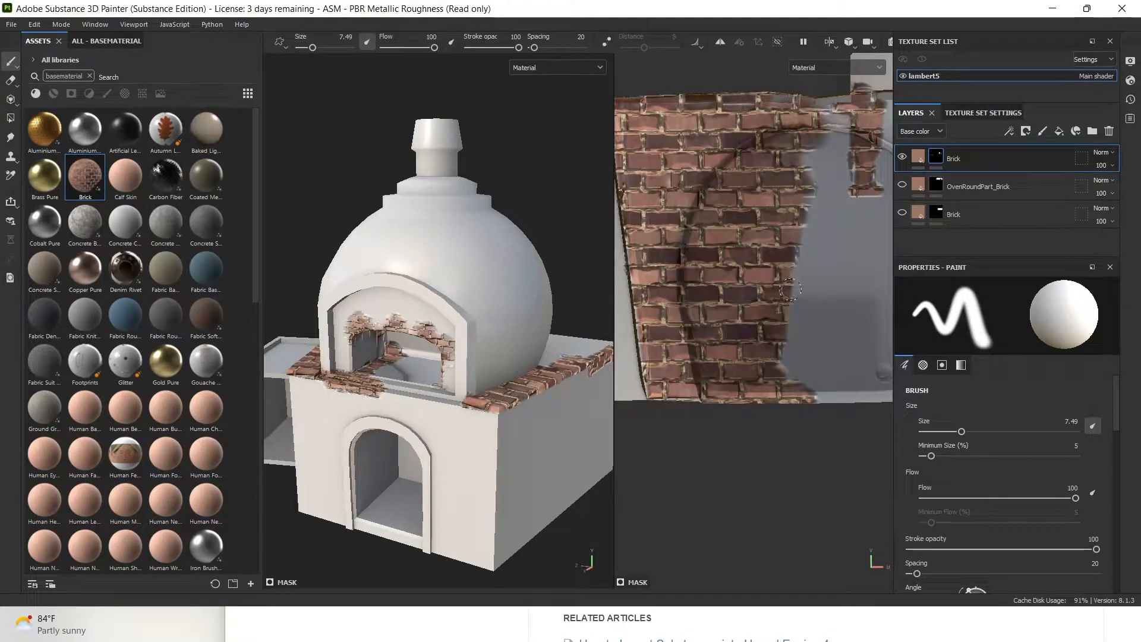
mouse_move(819, 288)
middle_mouse_down("alt")
mouse_move(724, 313)
mouse_move(724, 375)
mouse_move(721, 349)
mouse_move(636, 360)
mouse_move(705, 377)
mouse_move(721, 438)
middle_mouse_up("alt")
mouse_move(724, 262)
left_mouse_down()
mouse_move(737, 256)
mouse_move(739, 279)
mouse_move(716, 315)
mouse_move(725, 330)
mouse_move(685, 318)
mouse_move(742, 338)
mouse_move(774, 281)
mouse_move(832, 249)
mouse_move(784, 243)
mouse_move(735, 442)
mouse_move(716, 476)
mouse_move(702, 416)
mouse_move(699, 457)
left_mouse_up()
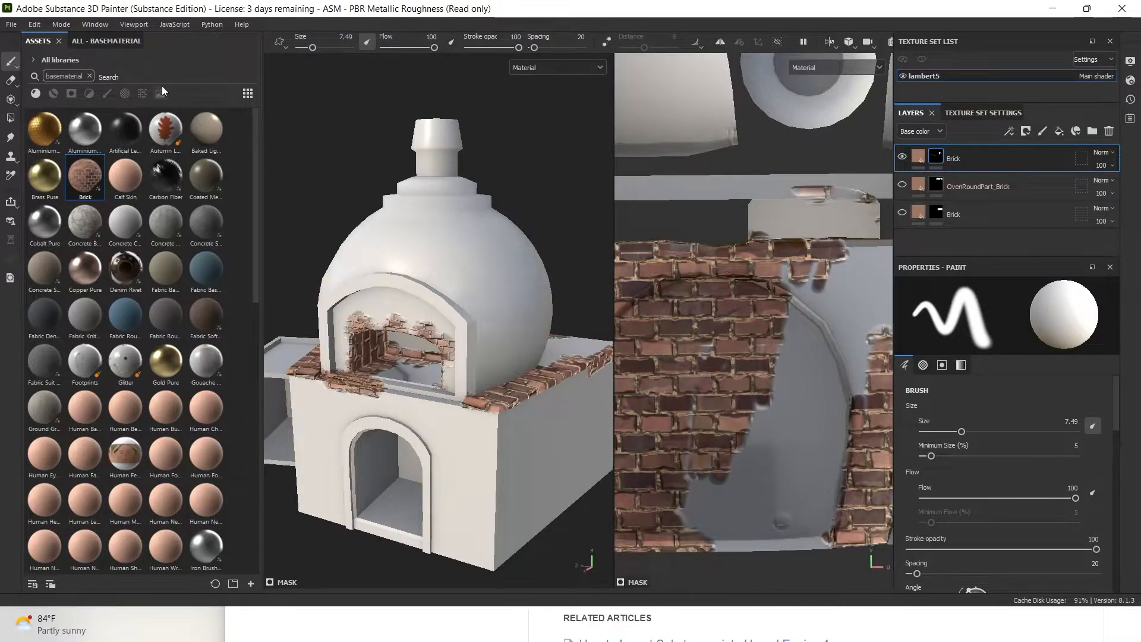
left_click_drag(317, 48, 322, 48)
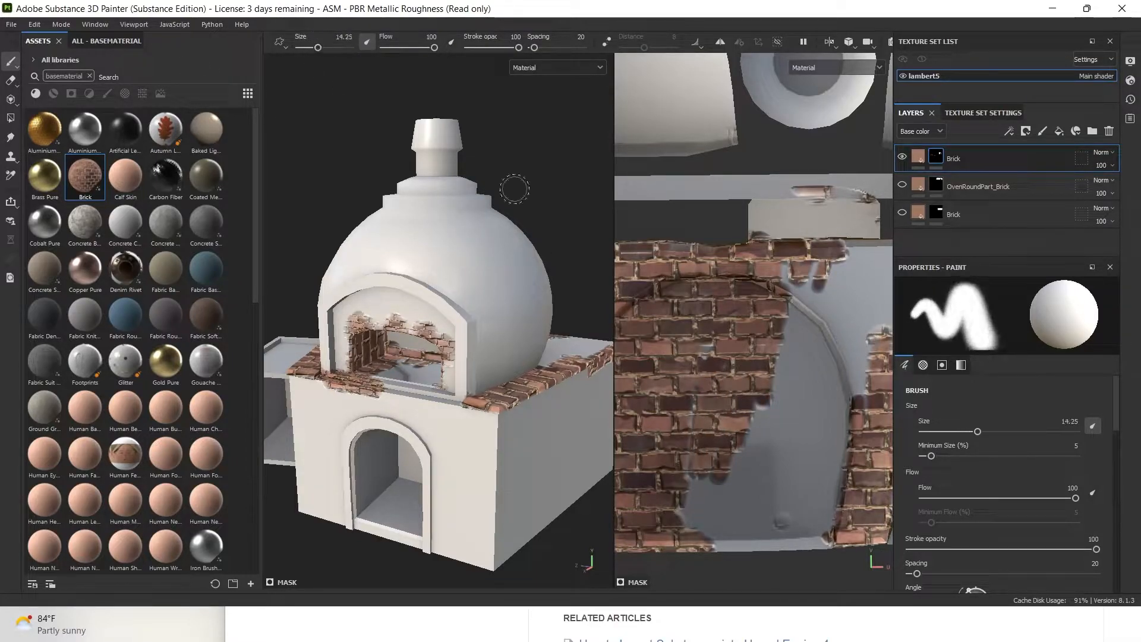
mouse_move(767, 338)
left_mouse_down()
mouse_move(778, 529)
mouse_move(731, 534)
mouse_move(704, 474)
mouse_move(784, 280)
mouse_move(701, 380)
mouse_move(737, 428)
mouse_move(739, 477)
left_mouse_up()
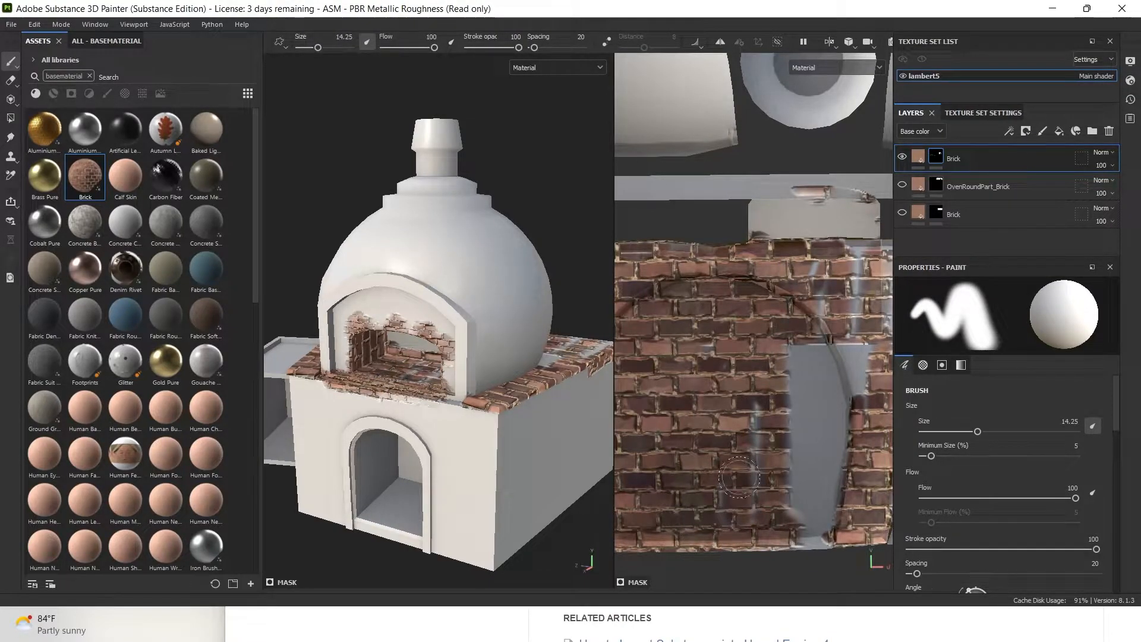
Toggle mirror symmetry on and off and open the symmetry settings
left_click(831, 43)
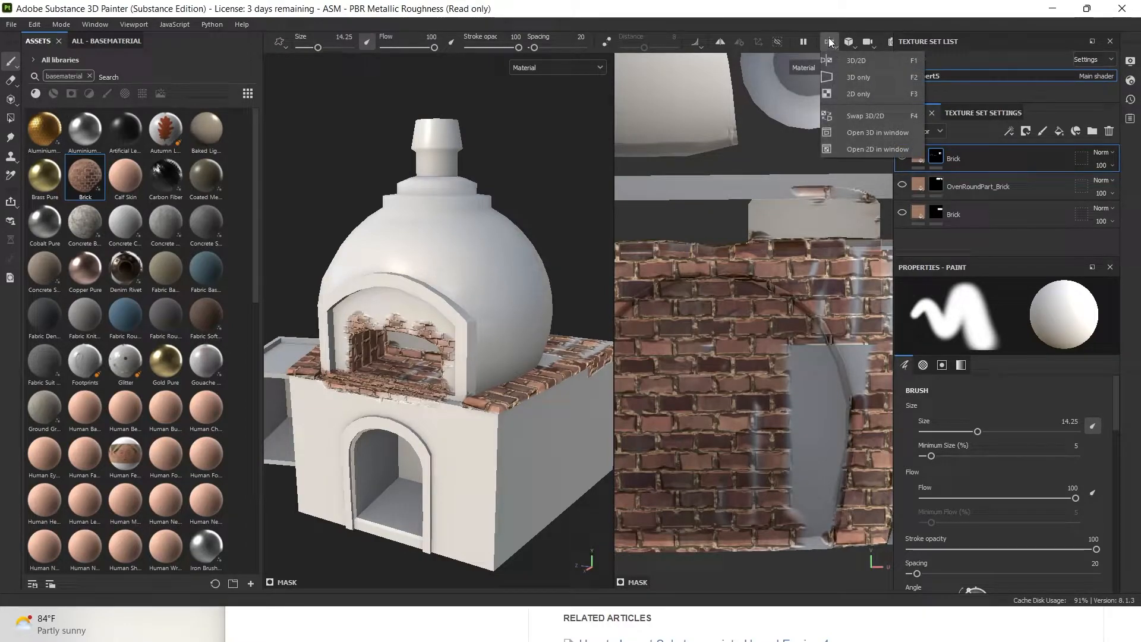
left_click(714, 42)
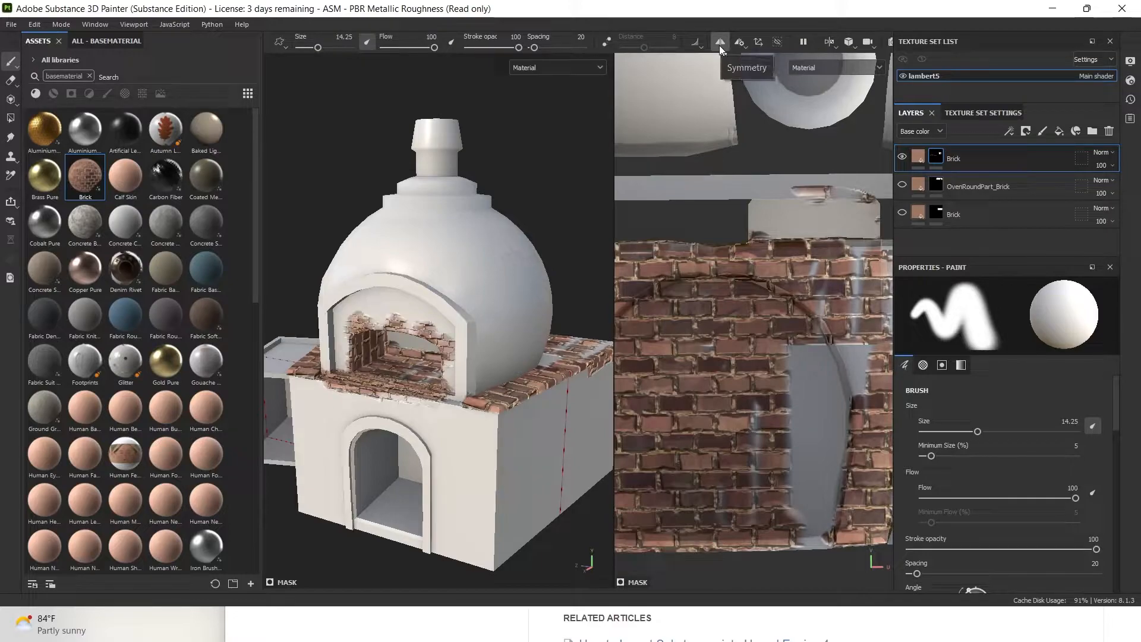
left_click(719, 45)
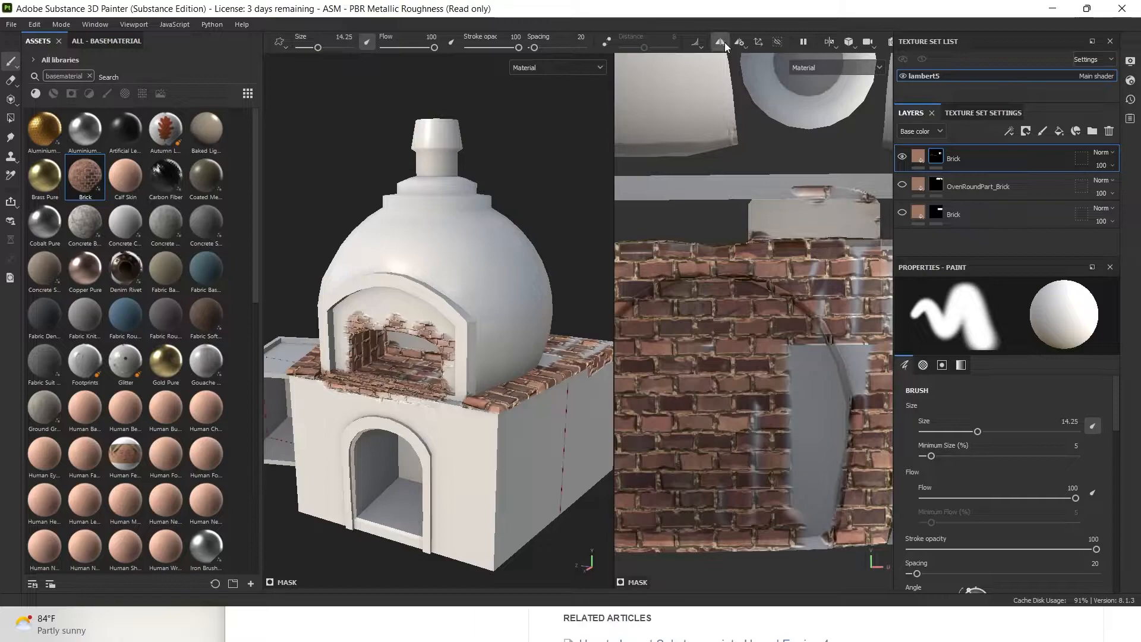
left_click(744, 45)
Paint brick over the remaining grey patches near the arch edge and the grey-white strip
mouse_move(808, 364)
left_mouse_down()
mouse_move(797, 425)
mouse_move(764, 416)
mouse_move(754, 511)
mouse_move(805, 519)
mouse_move(788, 537)
mouse_move(829, 526)
mouse_move(823, 428)
mouse_move(771, 470)
mouse_move(820, 297)
mouse_move(844, 440)
mouse_move(838, 390)
mouse_move(790, 348)
mouse_move(814, 273)
mouse_move(860, 401)
mouse_move(856, 437)
mouse_move(832, 416)
mouse_move(821, 518)
left_mouse_up()
mouse_move(737, 339)
left_mouse_down()
mouse_move(716, 351)
mouse_move(685, 424)
left_mouse_up()
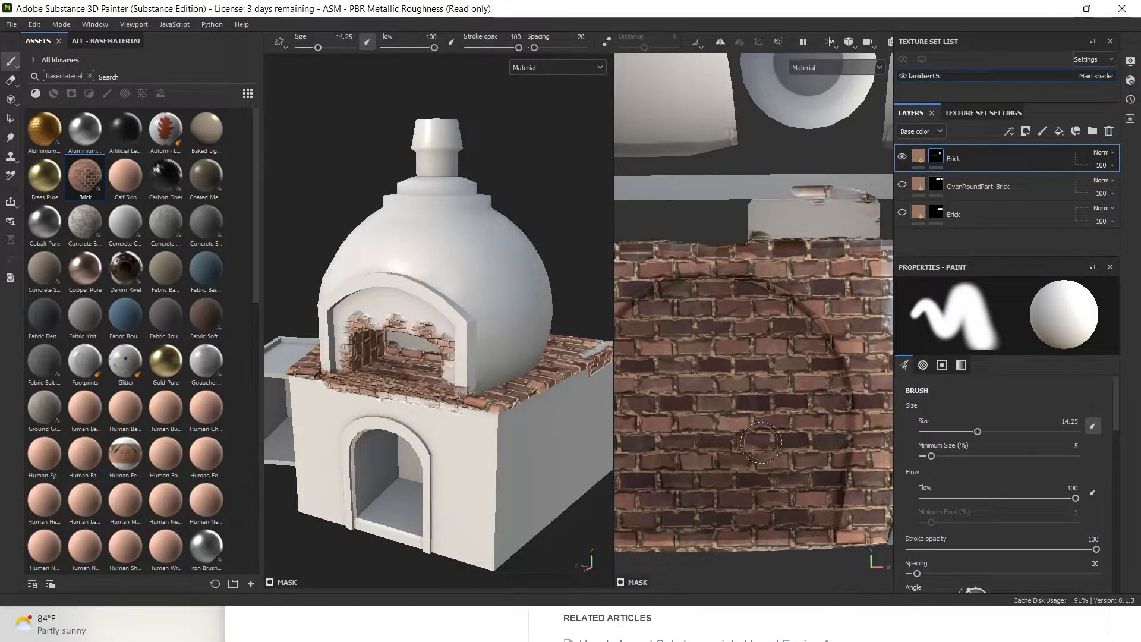
key("super")
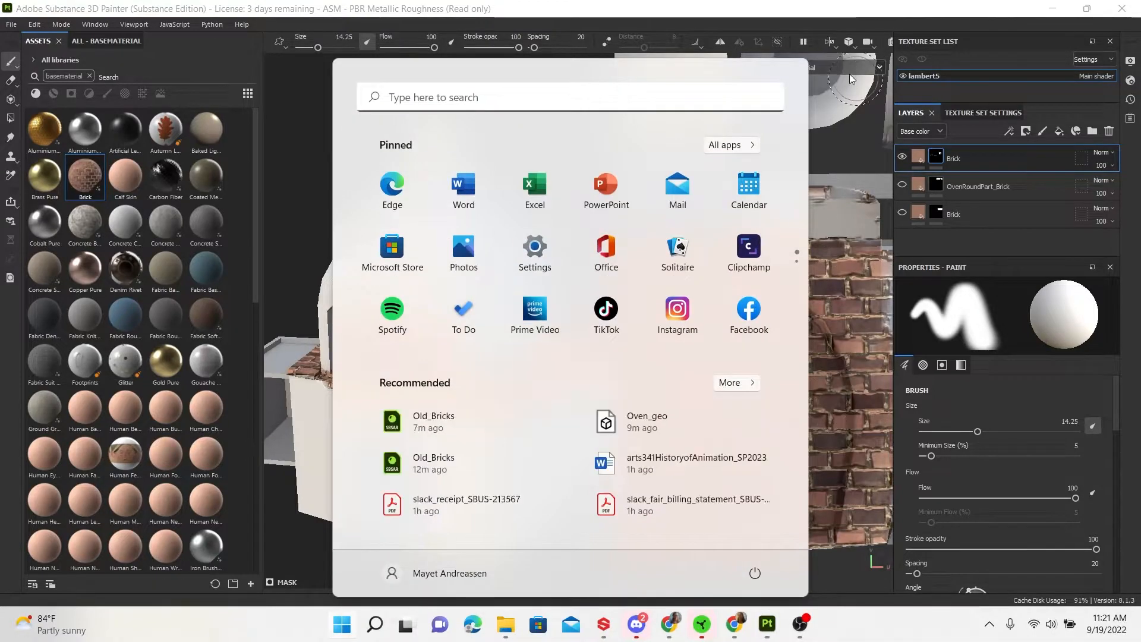
left_click(845, 6)
middle_click_drag(820, 427, 710, 431, "alt")
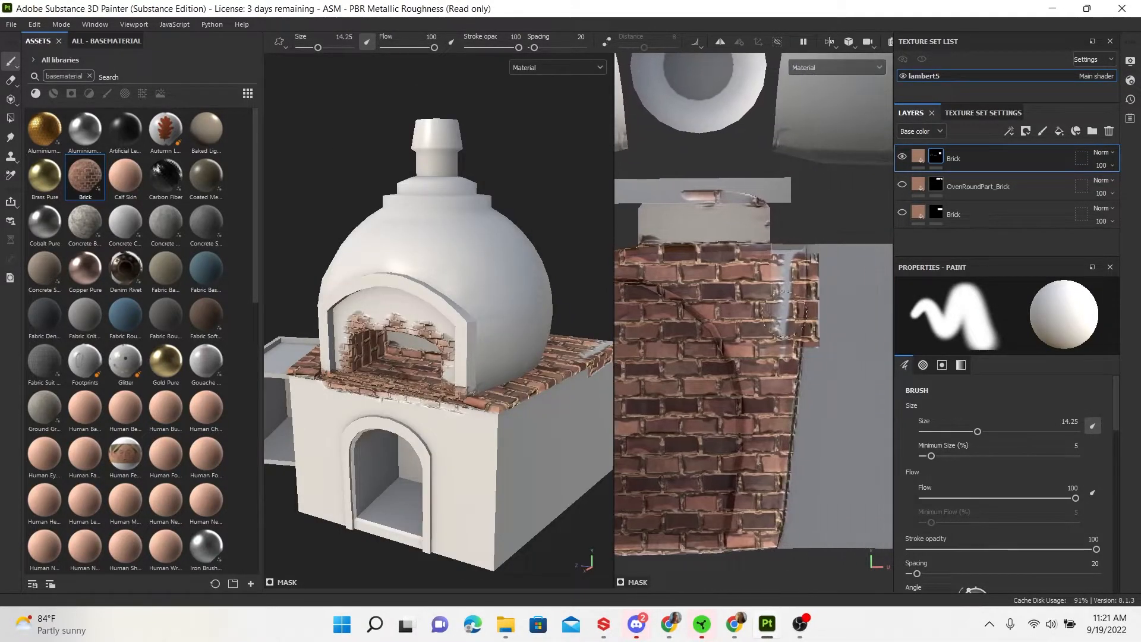
mouse_move(775, 281)
left_mouse_down()
mouse_move(771, 321)
mouse_move(783, 266)
mouse_move(776, 328)
left_mouse_up()
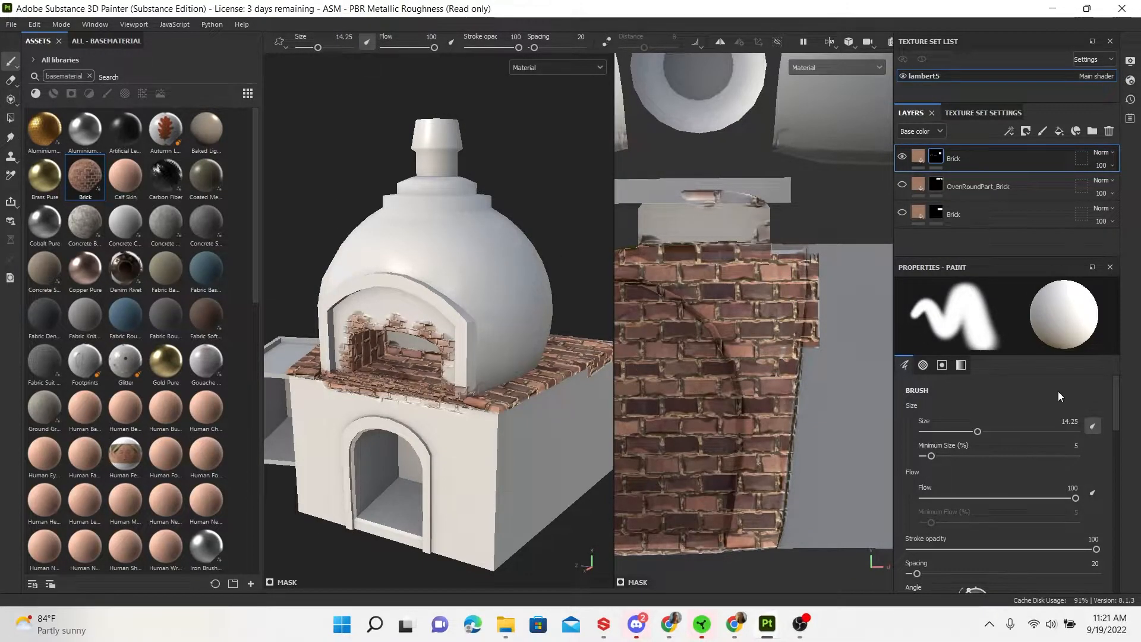
Set Grayscale to 0 and erase stray brick from the right edge and top strip at size 4.18
scroll(1046, 473, "down", 5)
scroll(1050, 487, "up", 5)
scroll(986, 410, "down", 7)
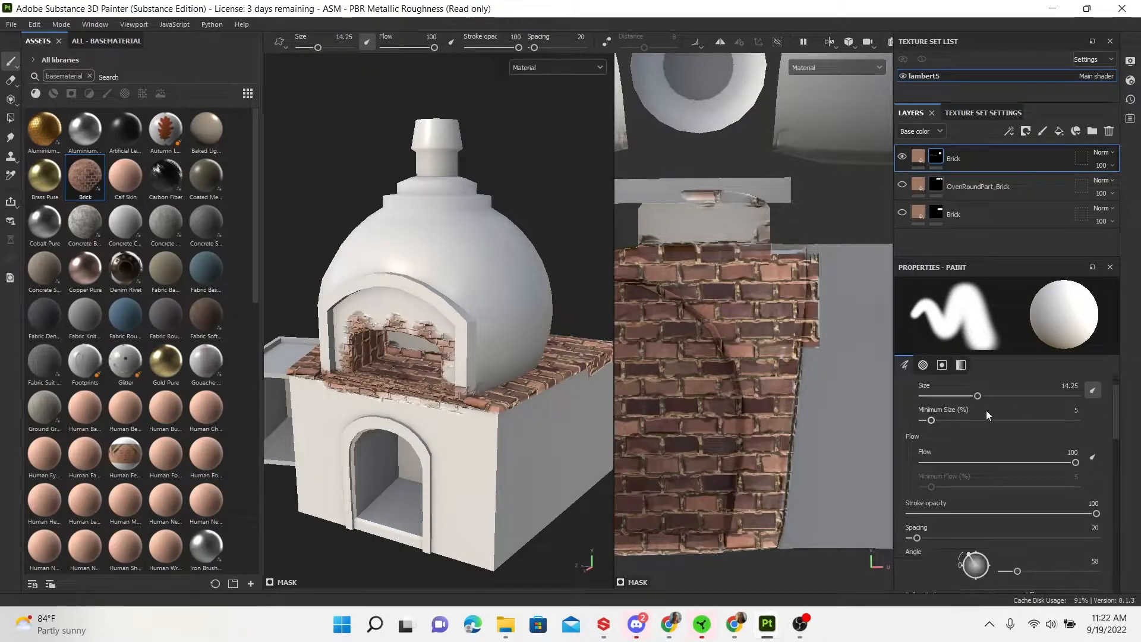
scroll(980, 440, "down", 2)
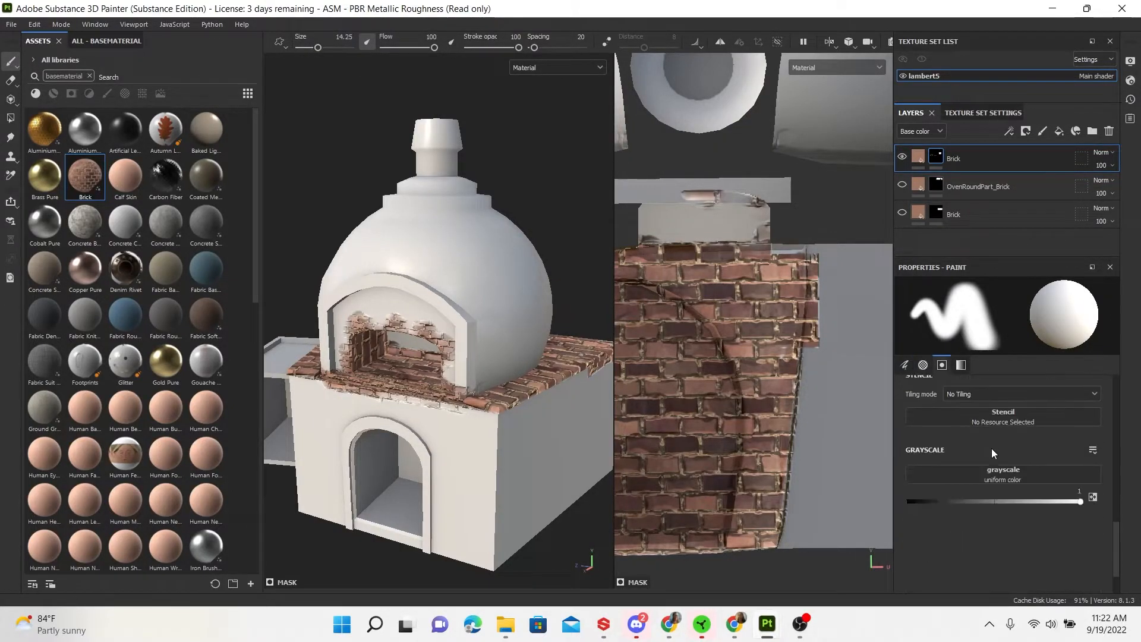
left_click_drag(1077, 502, 887, 515)
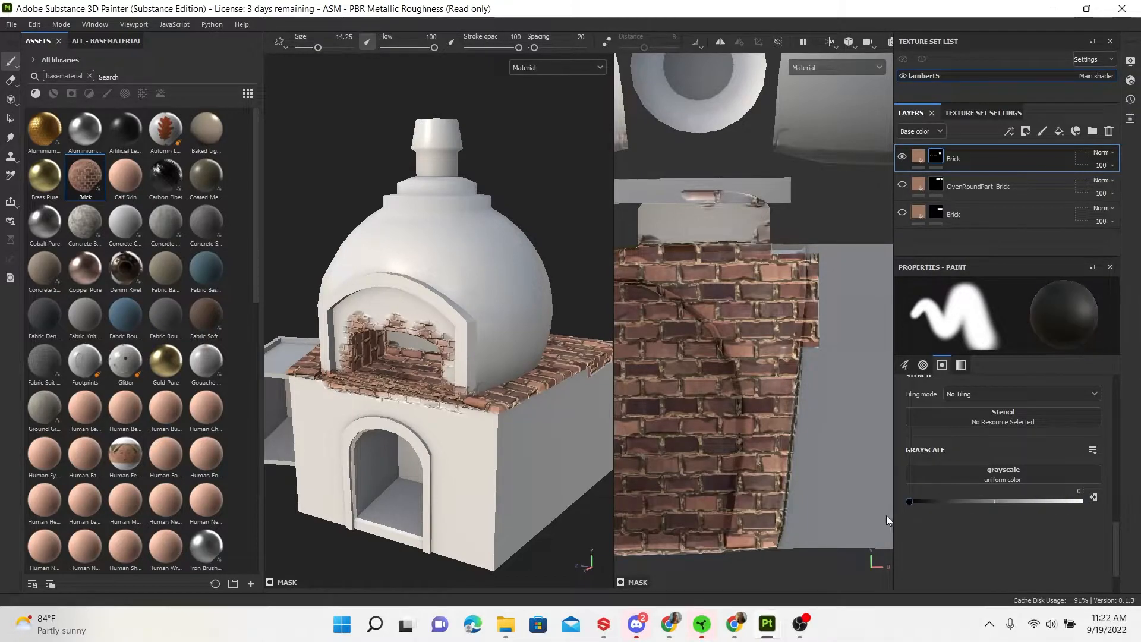
left_click_drag(831, 308, 824, 339)
left_click_drag(318, 48, 309, 47)
left_click_drag(813, 258, 805, 355)
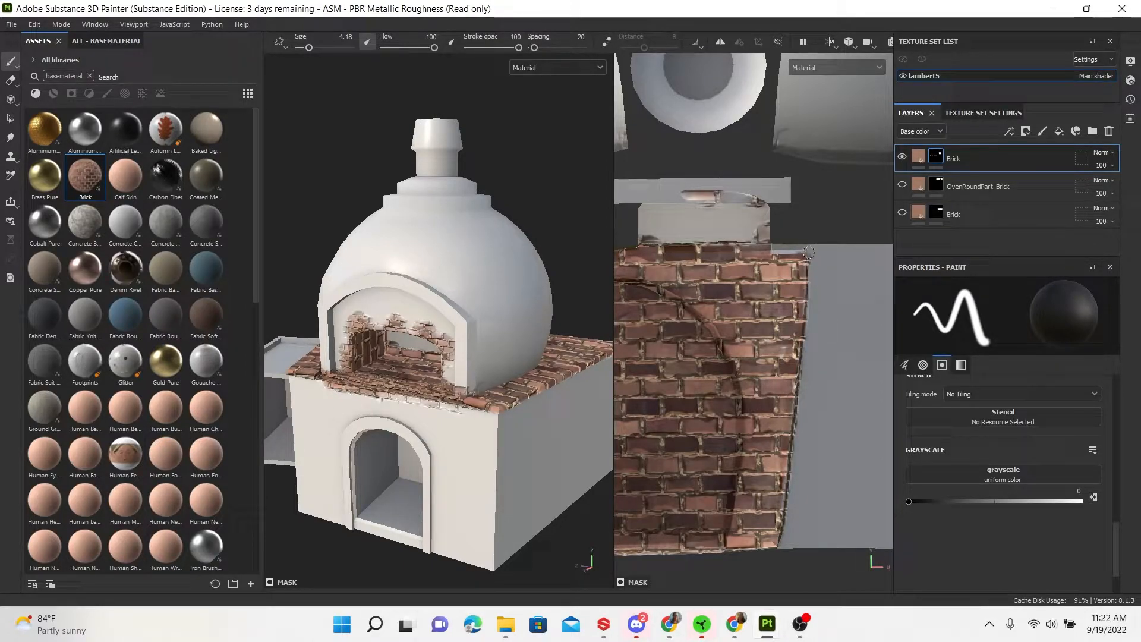
mouse_move(699, 209)
left_mouse_down()
mouse_move(708, 200)
mouse_move(689, 194)
mouse_move(763, 209)
mouse_move(763, 229)
mouse_move(751, 226)
mouse_move(769, 233)
left_mouse_up()
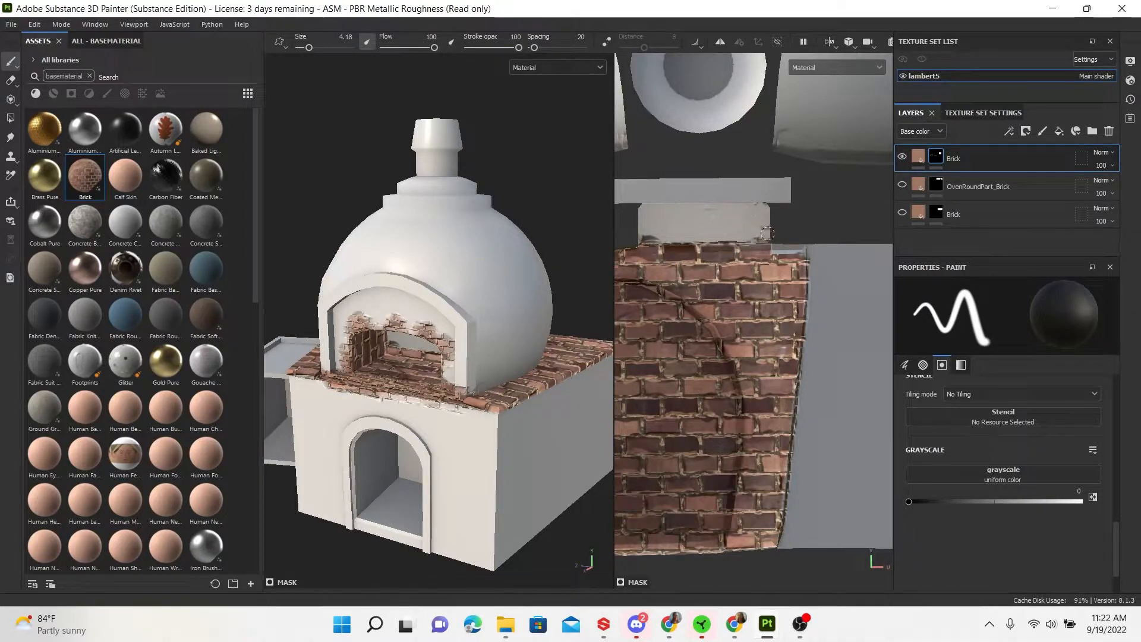
Erase stray brick at the ledge's right end and along the trapezoid island's bottom edge
left_click_drag(825, 299, 812, 371, "alt")
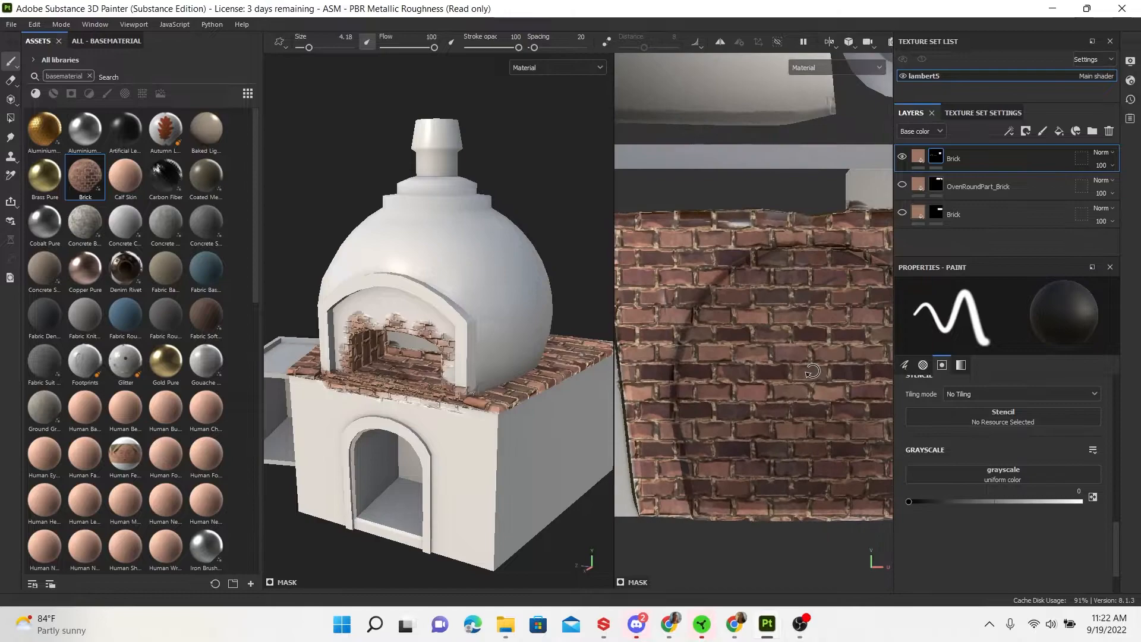
middle_click_drag(811, 370, 756, 352, "alt")
right_click_drag(756, 351, 663, 291, "alt")
mouse_move(780, 450)
middle_mouse_down("alt")
mouse_move(834, 332)
mouse_move(867, 357)
middle_mouse_up("alt")
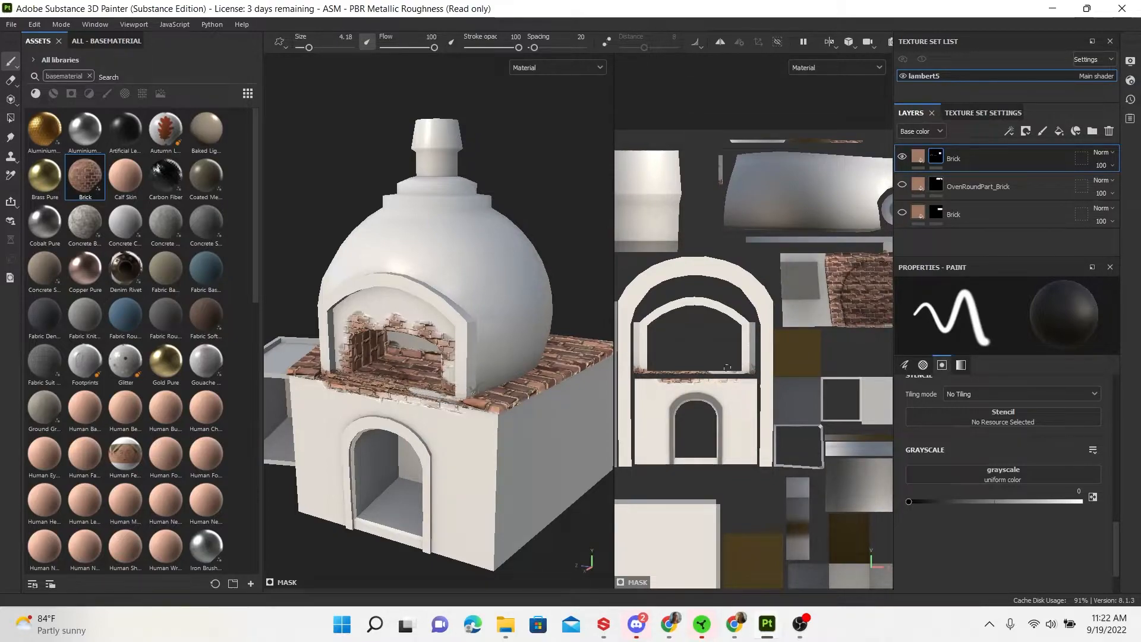
mouse_move(838, 348)
middle_mouse_down("alt")
mouse_move(784, 346)
mouse_move(840, 349)
middle_mouse_up("alt")
right_click_drag(682, 354, 837, 471, "alt")
middle_click_drag(720, 412, 819, 402, "alt")
mouse_move(842, 393)
left_mouse_down()
mouse_move(695, 395)
mouse_move(671, 380)
mouse_move(667, 395)
left_mouse_up()
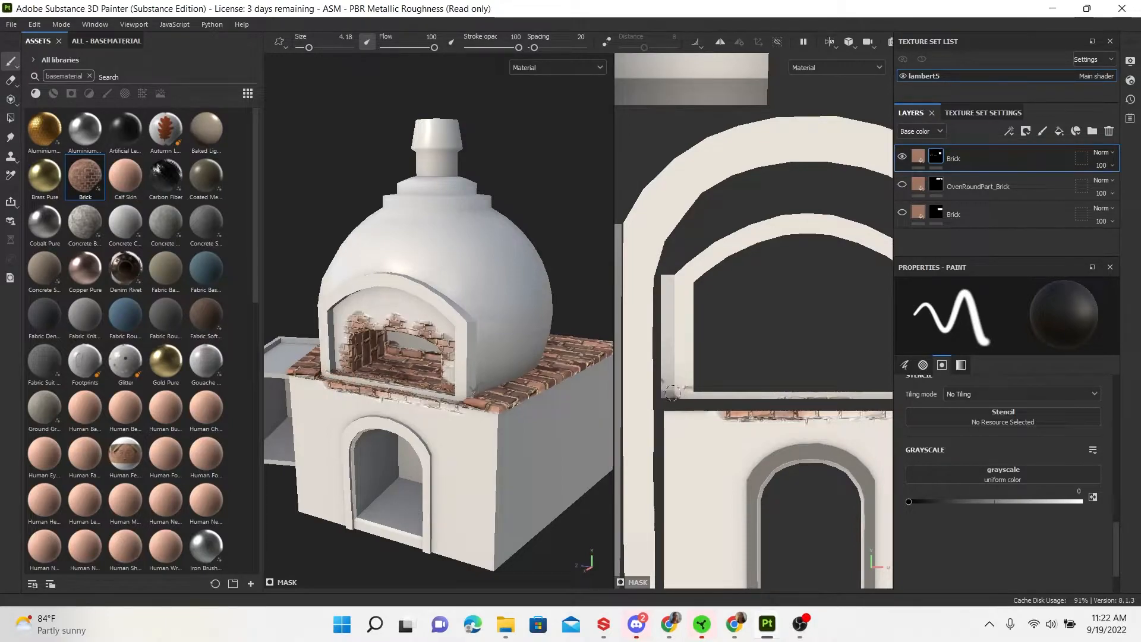
middle_click_drag(788, 355, 579, 438, "alt")
middle_click_drag(792, 399, 767, 392, "alt")
left_click_drag(772, 360, 796, 356)
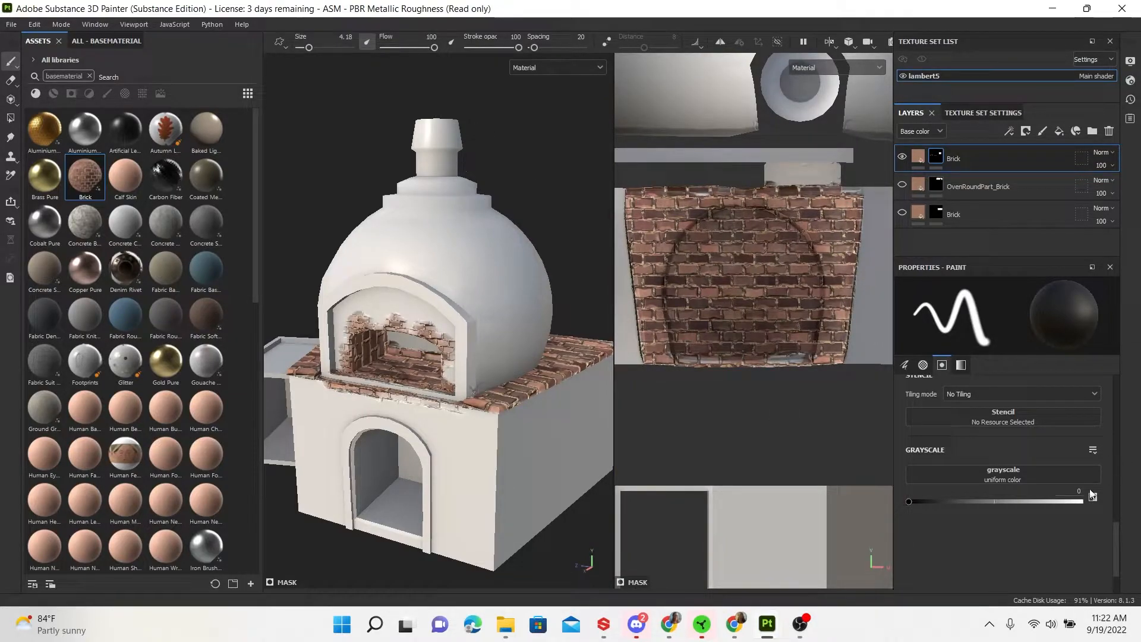
Paint white to restore brick along the front ledge, covering its pale strip, and check from several angles
left_click_drag(911, 501, 1114, 509)
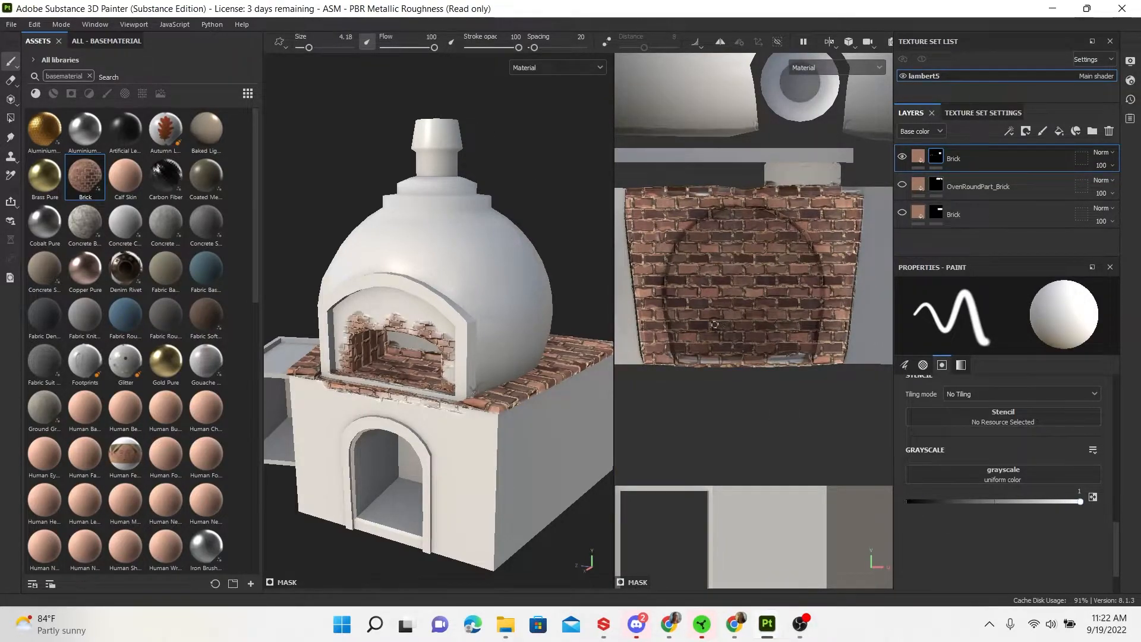
mouse_move(774, 358)
left_mouse_down()
mouse_move(790, 359)
mouse_move(763, 360)
mouse_move(801, 357)
left_mouse_up()
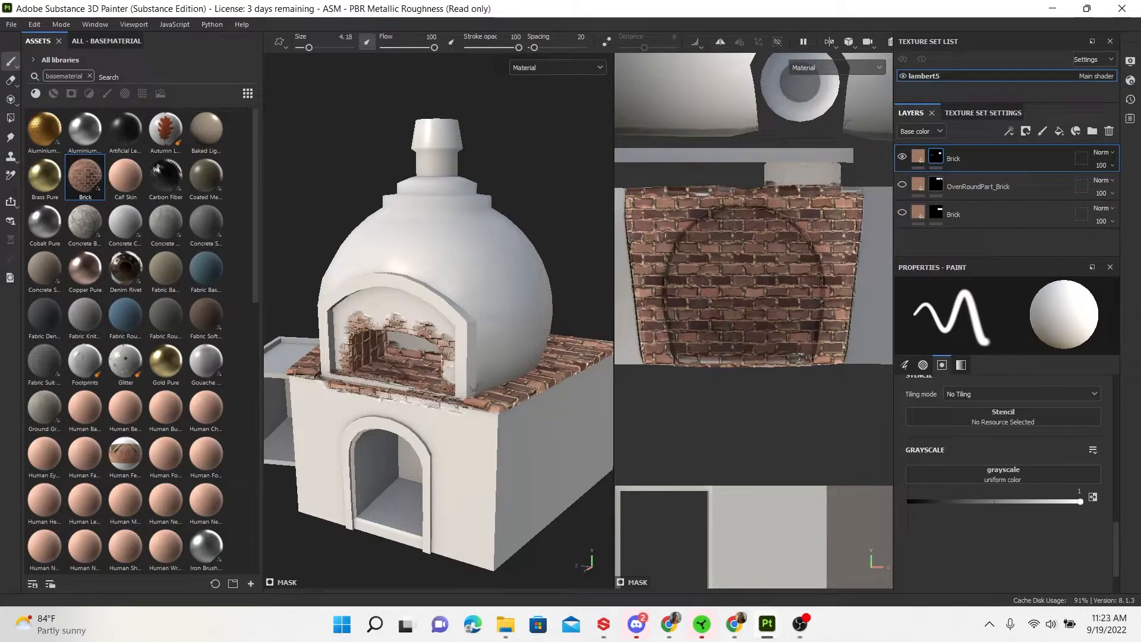
left_click_drag(686, 358, 720, 360)
left_click_drag(522, 376, 607, 390, "alt")
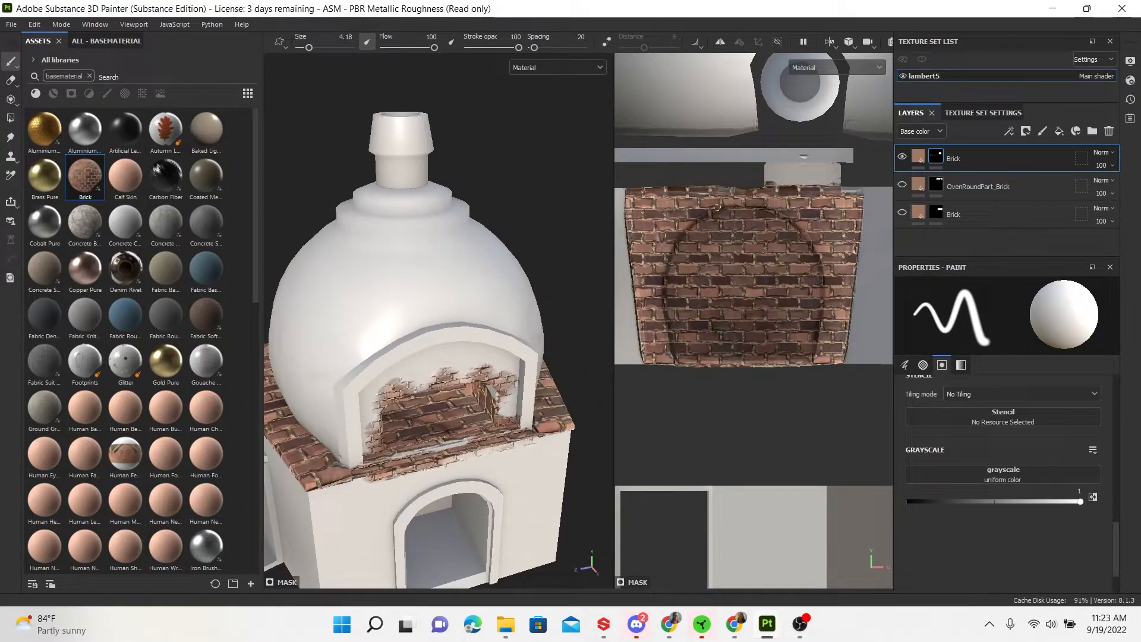
mouse_move(392, 456)
left_mouse_down()
mouse_move(463, 442)
mouse_move(403, 450)
mouse_move(442, 441)
left_mouse_up()
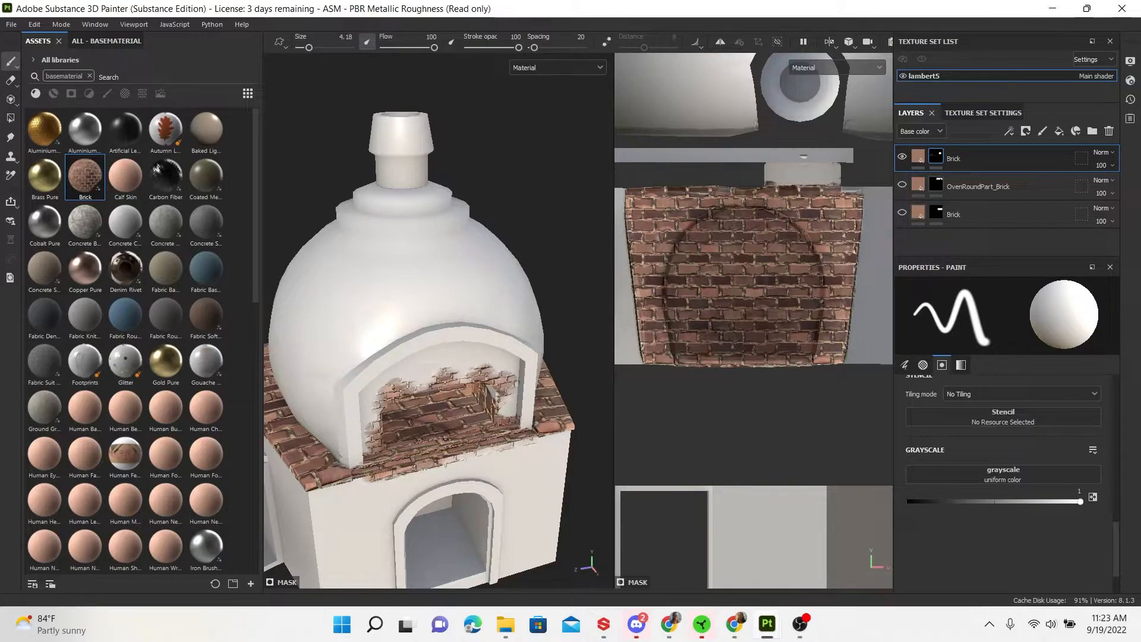
left_click_drag(461, 431, 450, 516, "alt")
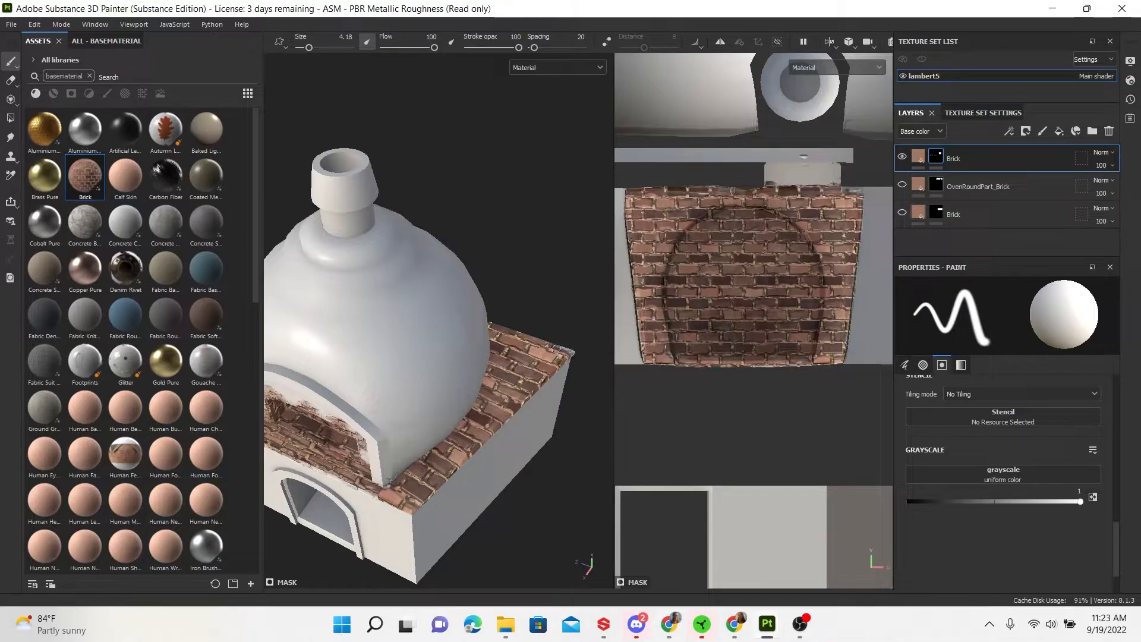
left_click_drag(415, 407, 476, 475, "alt")
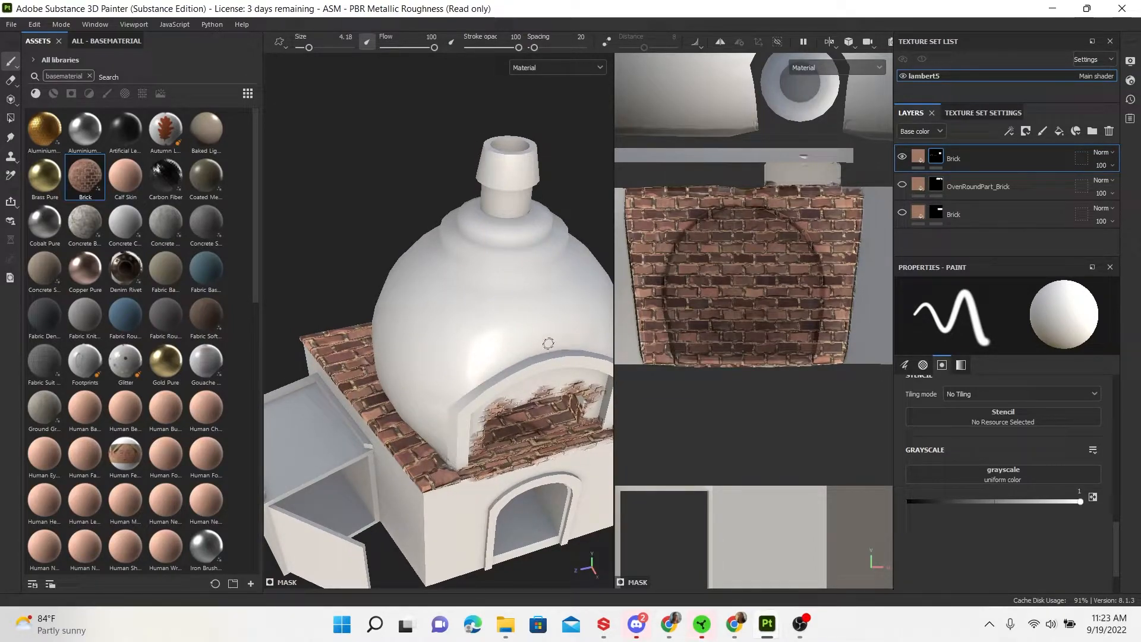
left_click_drag(469, 432, 474, 397, "alt")
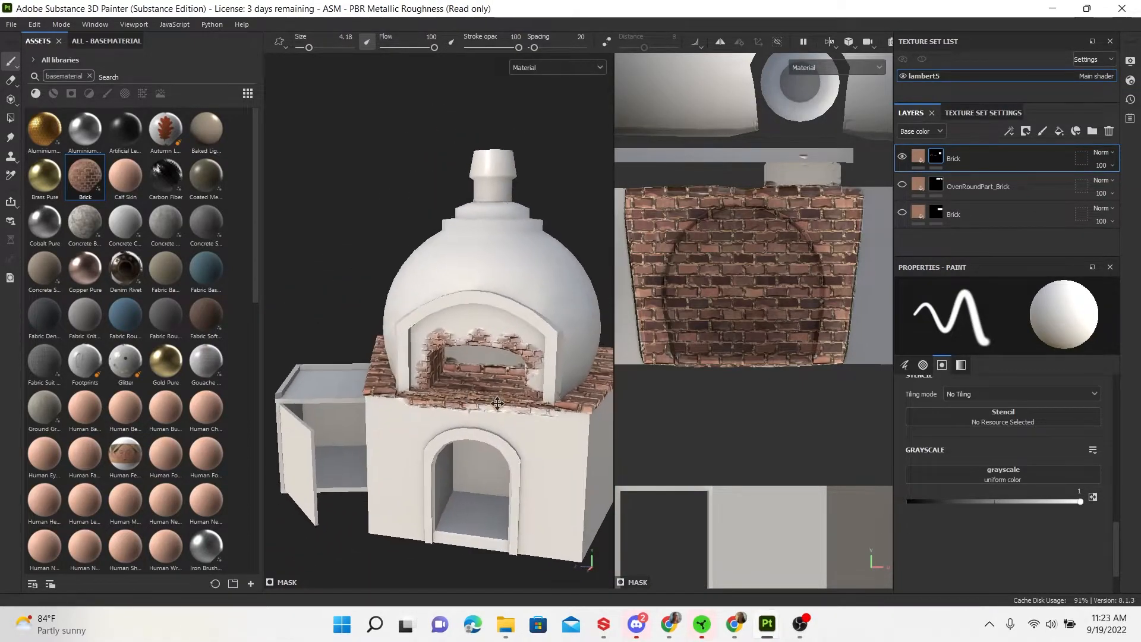
middle_click_drag(497, 397, 493, 419, "alt")
Rename the top Brick layer to Oven_Top and the bottom one to Brick_side
double_click(954, 160)
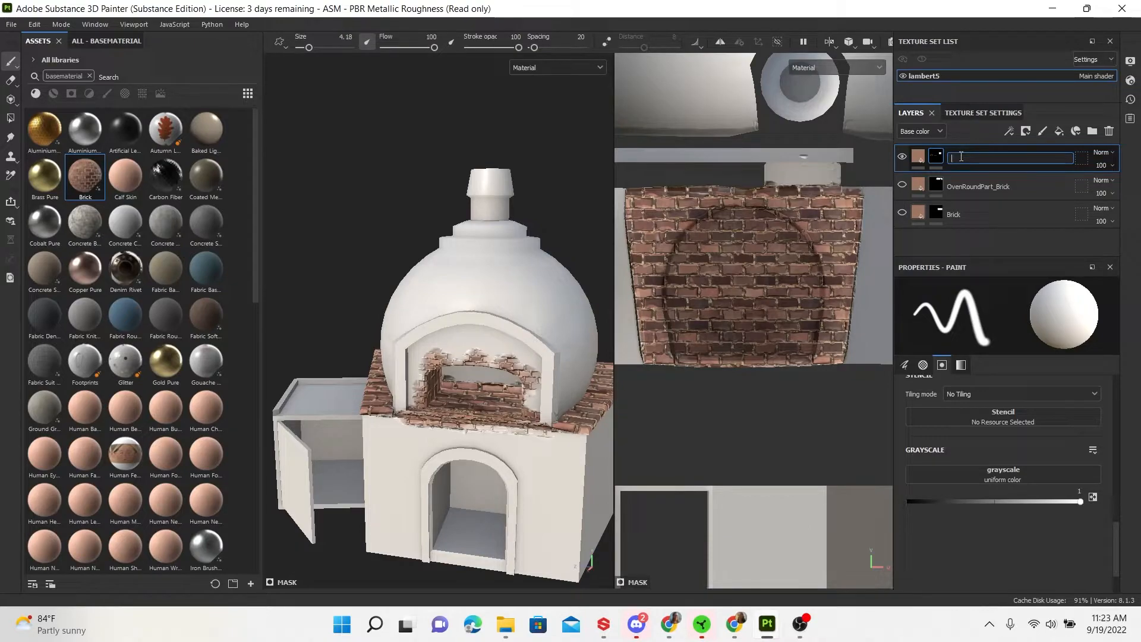
type("Oven_Top")
double_click(964, 215)
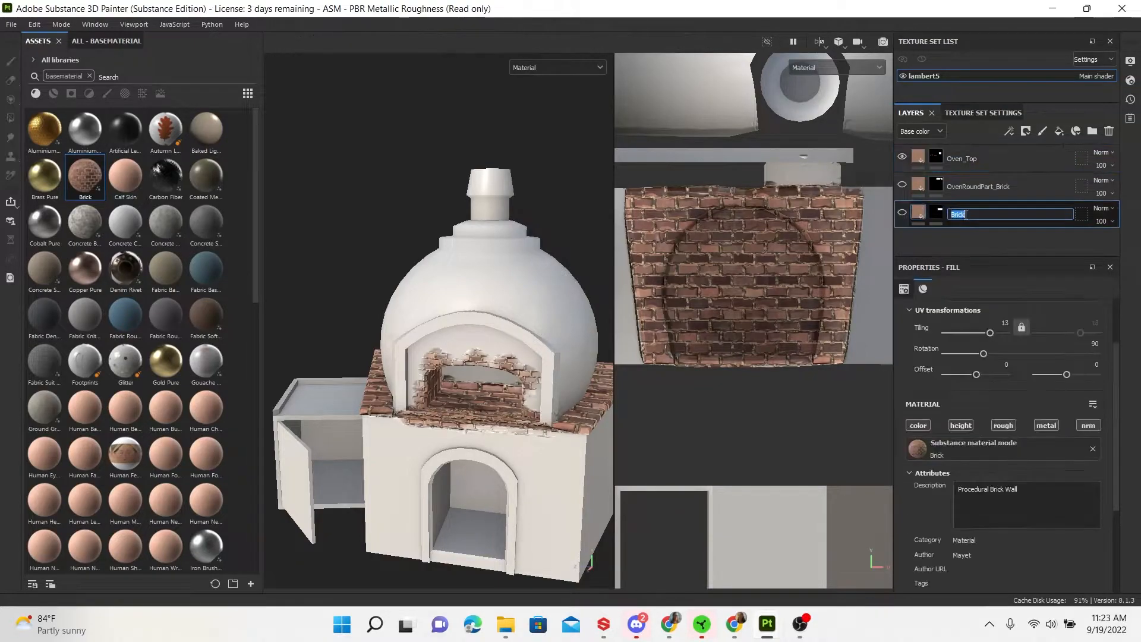
left_click(972, 214)
type("_side")
key("Return")
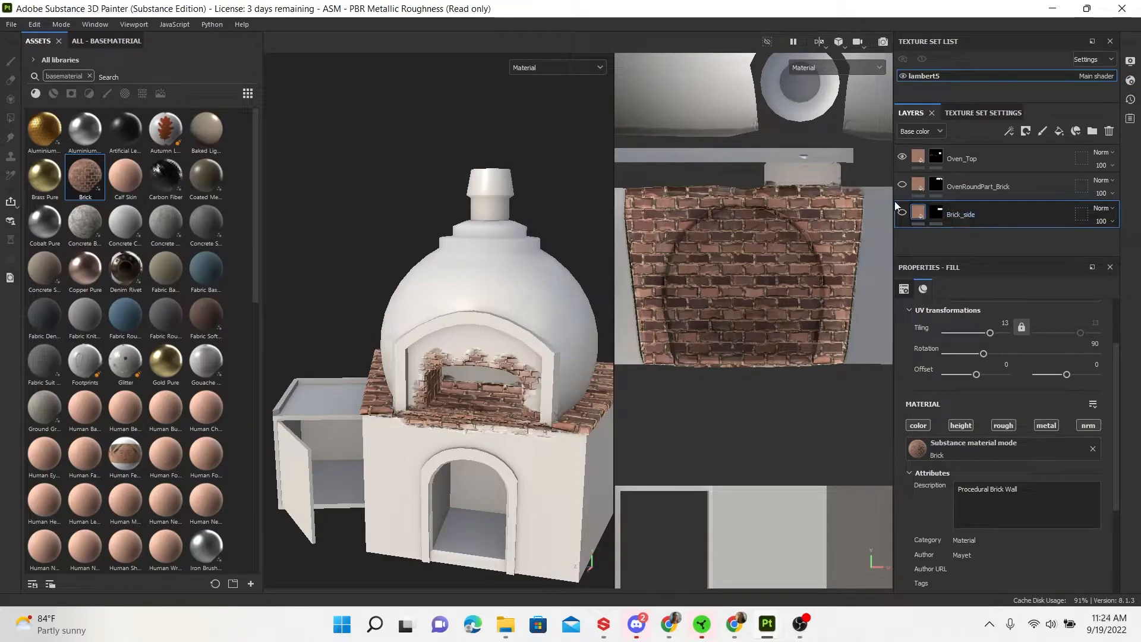
Show only the Brick_side layer, select its mask, and set Grayscale to 0
left_click(901, 212)
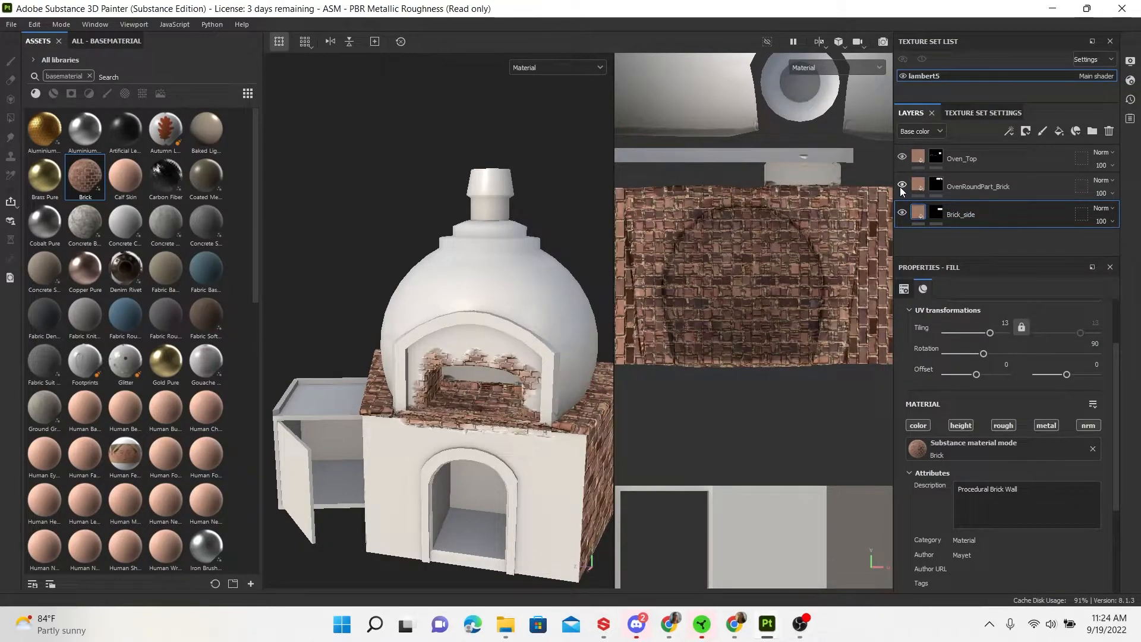
left_click(901, 186)
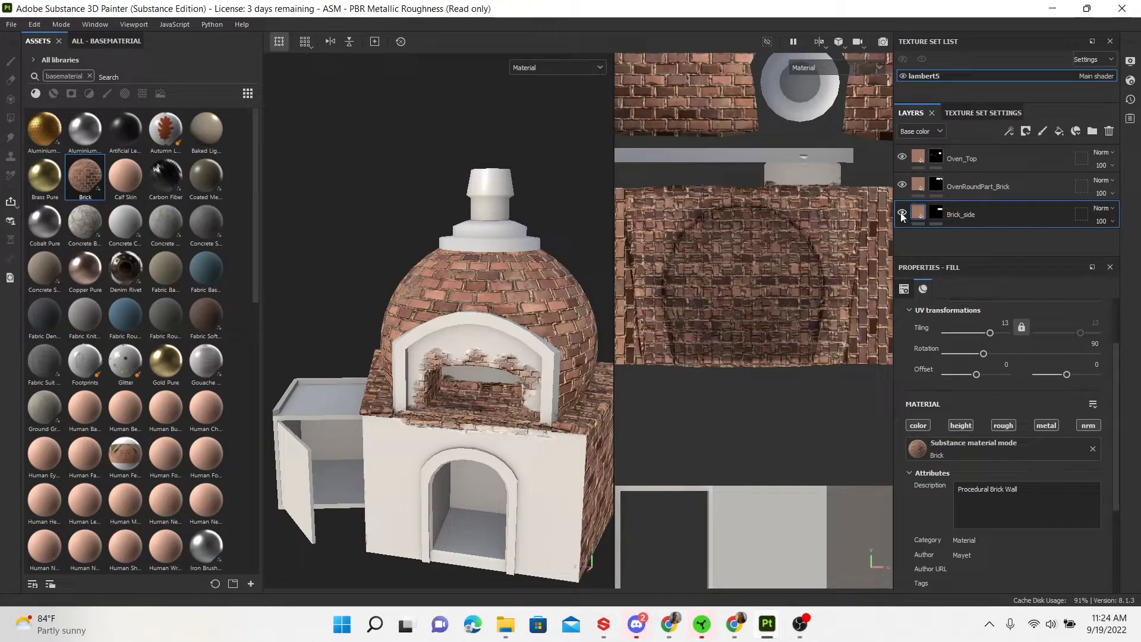
left_click(900, 184)
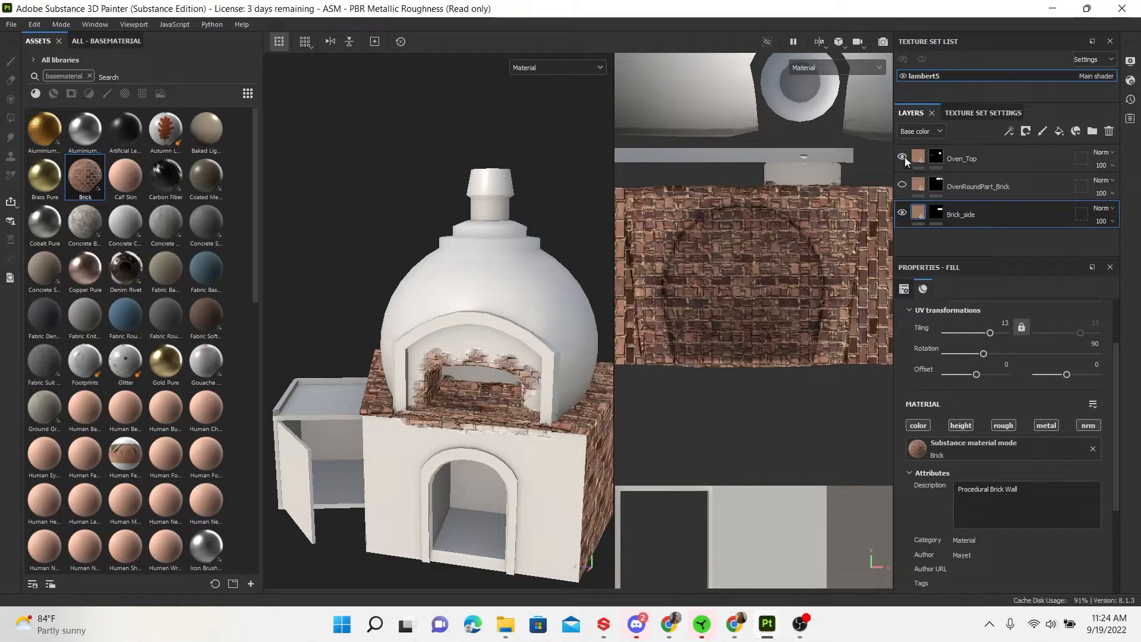
left_click(901, 158)
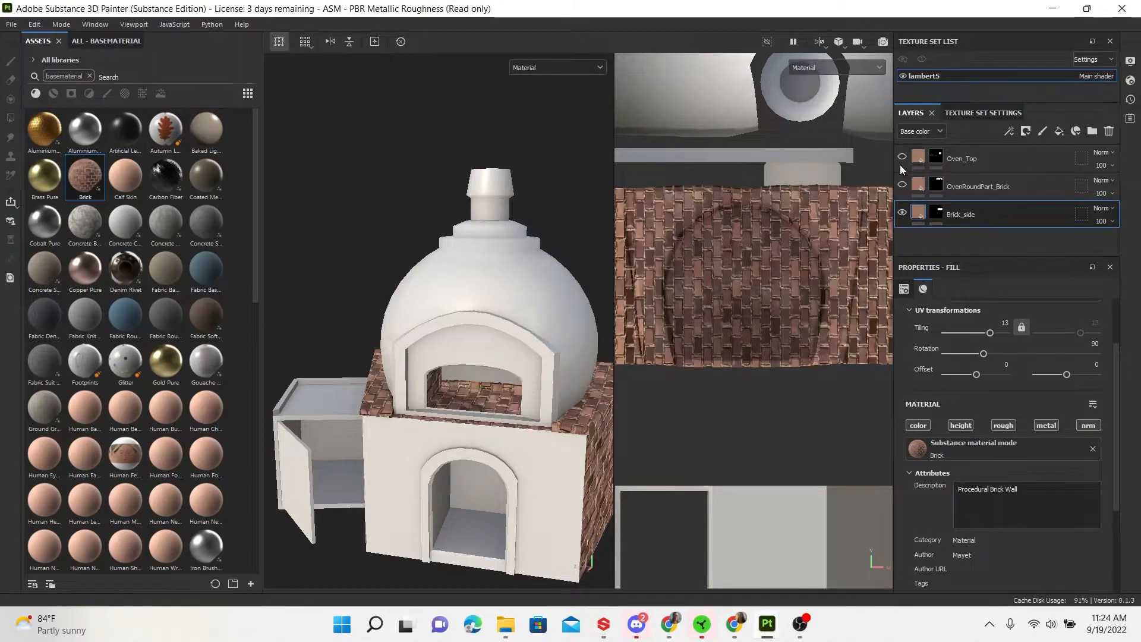
left_click(937, 212)
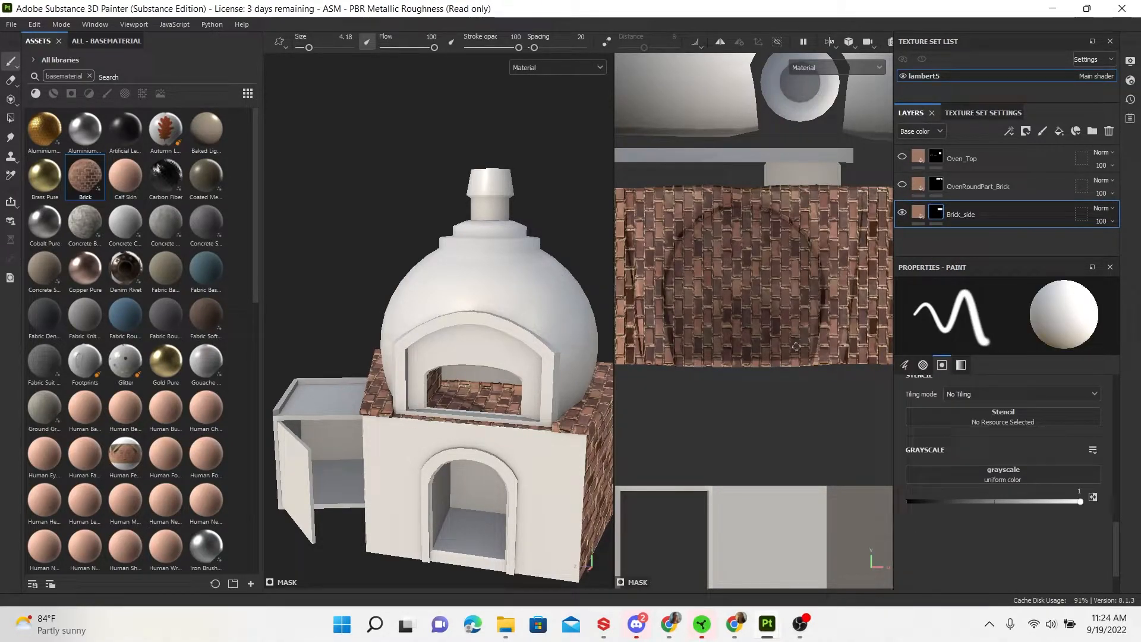
left_click_drag(1080, 502, 902, 516)
At brush size 14.25, erase brick from the front's left edge and above the opening
left_click_drag(754, 258, 763, 315)
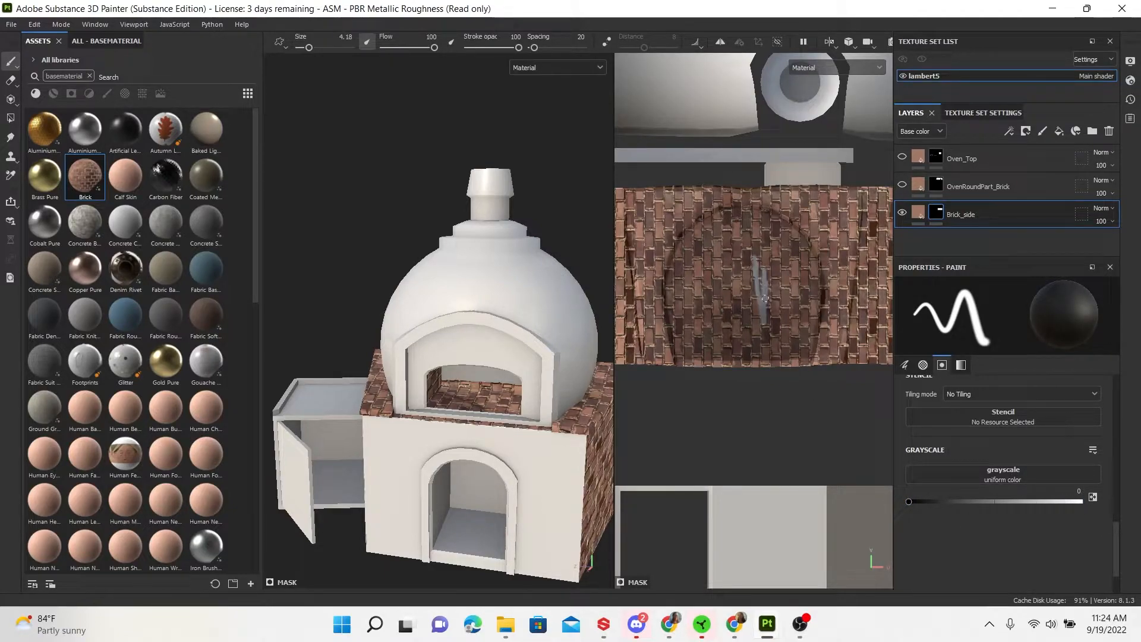
left_click_drag(311, 46, 318, 46)
mouse_move(766, 253)
left_mouse_down()
mouse_move(750, 310)
mouse_move(734, 262)
mouse_move(713, 333)
mouse_move(690, 282)
mouse_move(666, 356)
mouse_move(654, 259)
left_mouse_up()
mouse_move(639, 193)
left_mouse_down()
mouse_move(659, 363)
mouse_move(637, 196)
mouse_move(716, 189)
mouse_move(678, 297)
mouse_move(656, 208)
mouse_move(673, 224)
mouse_move(704, 205)
mouse_move(698, 270)
mouse_move(717, 237)
mouse_move(668, 251)
mouse_move(689, 350)
mouse_move(719, 346)
mouse_move(743, 358)
mouse_move(811, 237)
mouse_move(794, 297)
mouse_move(798, 339)
mouse_move(808, 350)
mouse_move(825, 342)
mouse_move(823, 375)
mouse_move(803, 261)
mouse_move(790, 268)
mouse_move(772, 220)
mouse_move(750, 259)
mouse_move(728, 199)
mouse_move(710, 190)
mouse_move(739, 201)
mouse_move(772, 191)
mouse_move(732, 296)
left_mouse_up()
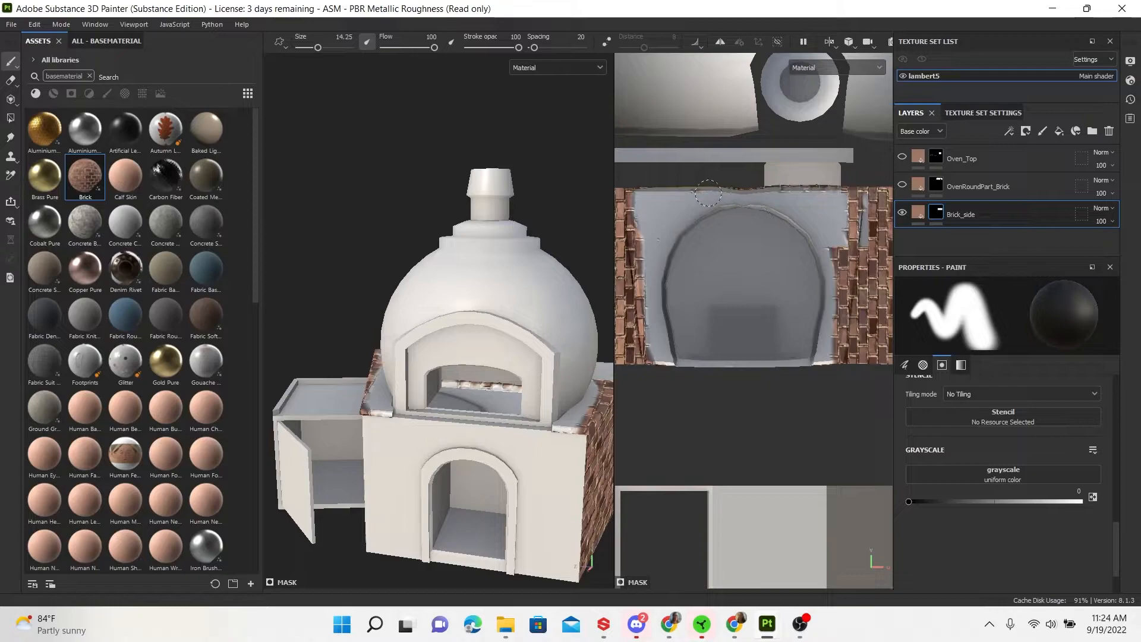
mouse_move(689, 194)
left_mouse_down()
mouse_move(796, 191)
mouse_move(760, 182)
left_mouse_up()
Straighten the erased edge, restore brick along the side panel boundary, and reset Grayscale to 1
middle_click_drag(797, 278, 734, 275)
left_click_drag(779, 198, 763, 301)
left_click_drag(795, 185, 770, 271)
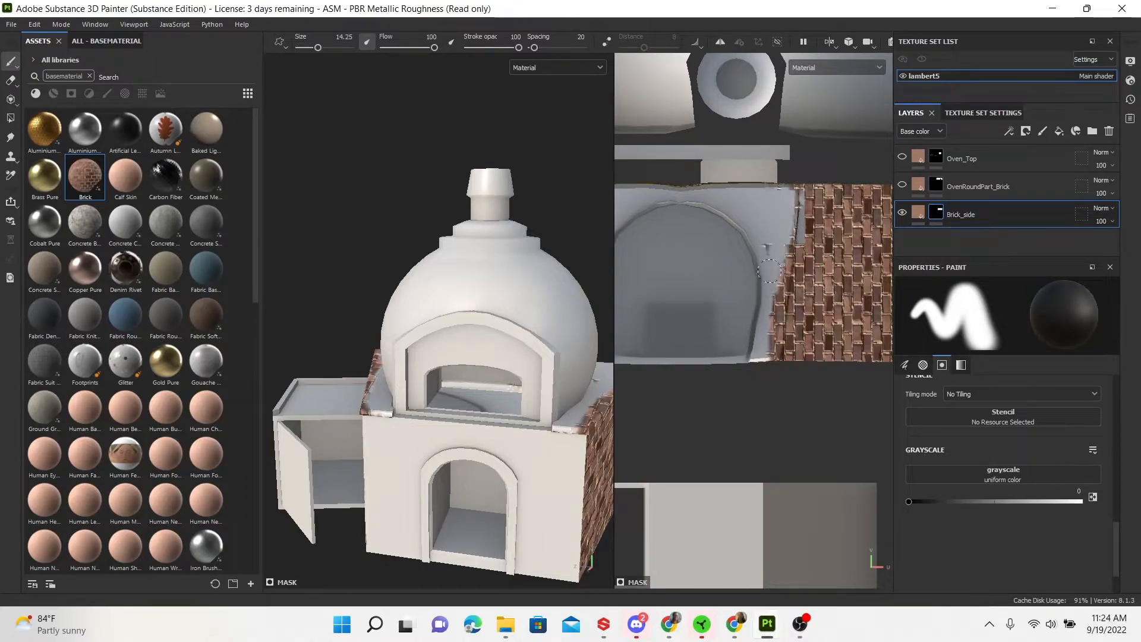
left_click_drag(792, 224, 761, 340)
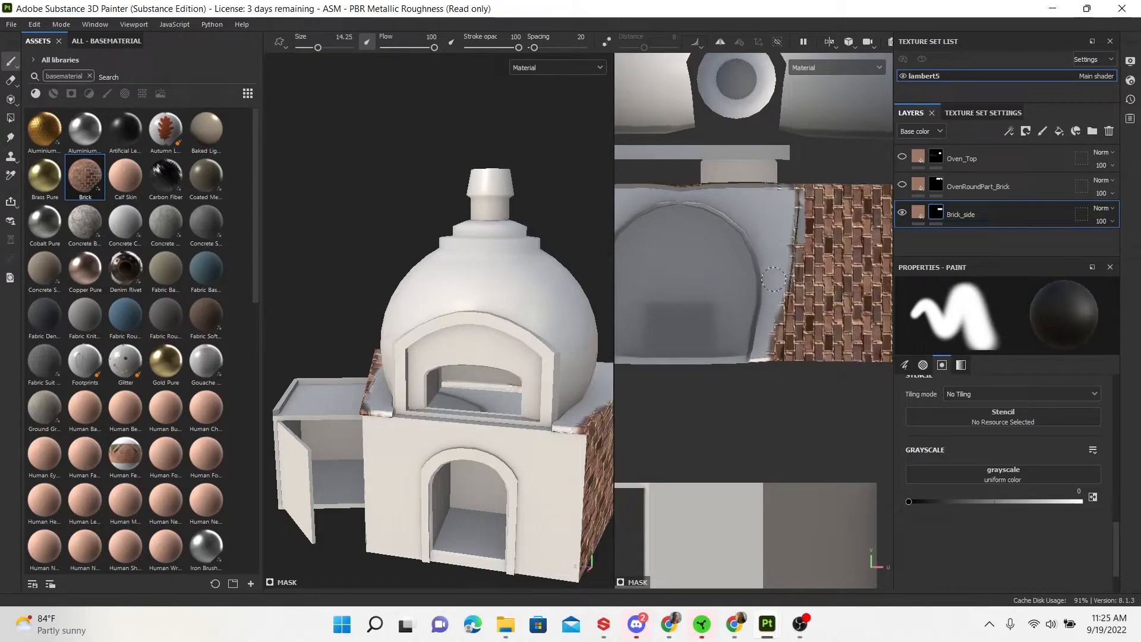
left_click_drag(784, 285, 772, 363)
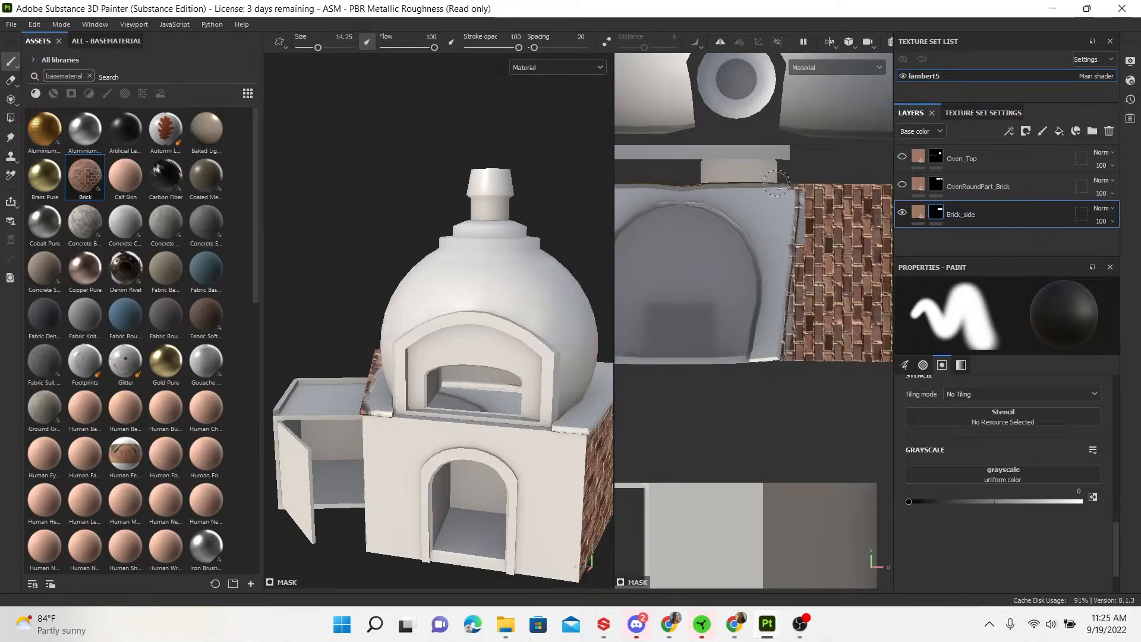
left_click_drag(786, 193, 785, 205)
mouse_move(716, 304)
middle_mouse_down("alt")
mouse_move(818, 283)
mouse_move(897, 292)
middle_mouse_up("alt")
left_click_drag(754, 181, 768, 340)
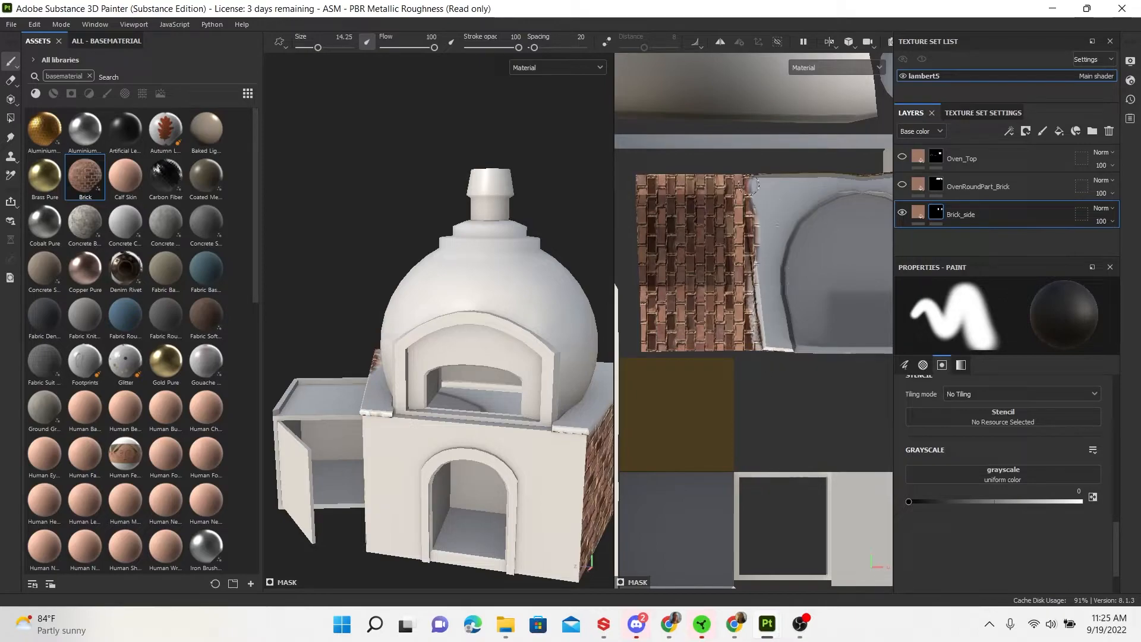
left_click_drag(757, 206, 762, 245)
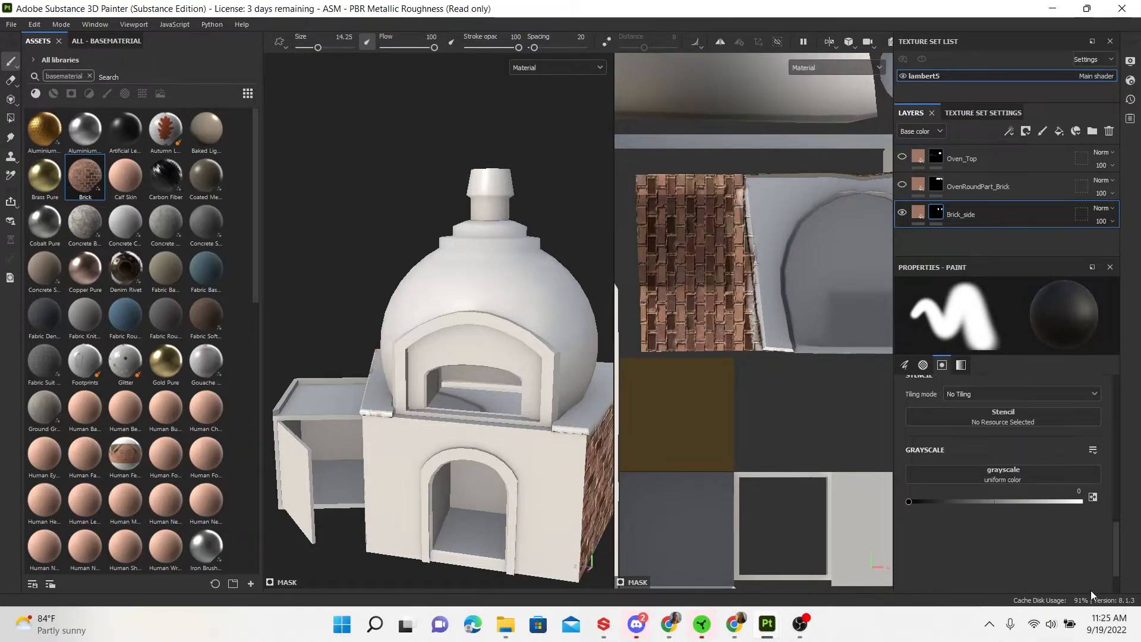
left_click_drag(908, 502, 1099, 507)
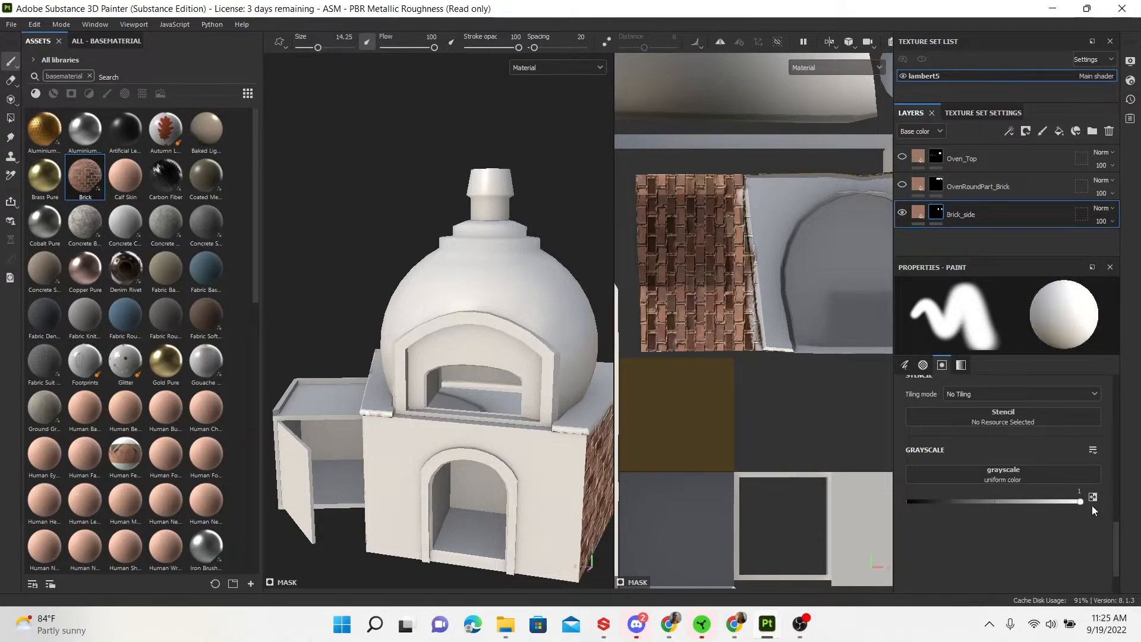
At brush size 3.29, paint straight brick lines over the grey seams along the brick sides
left_click_drag(313, 48, 302, 48)
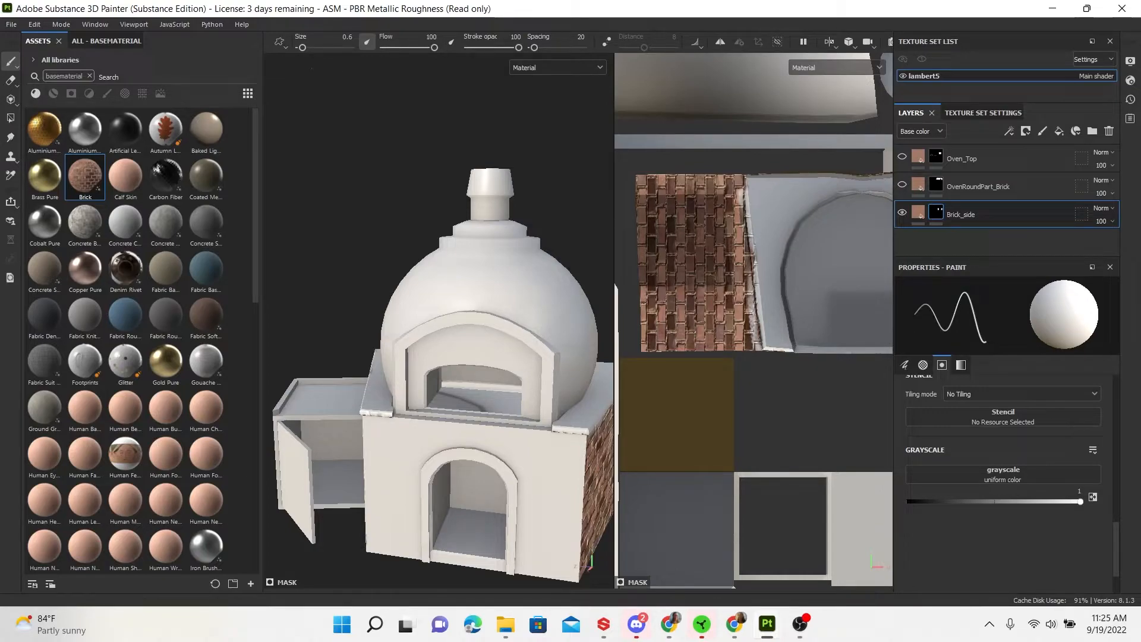
left_click(308, 47)
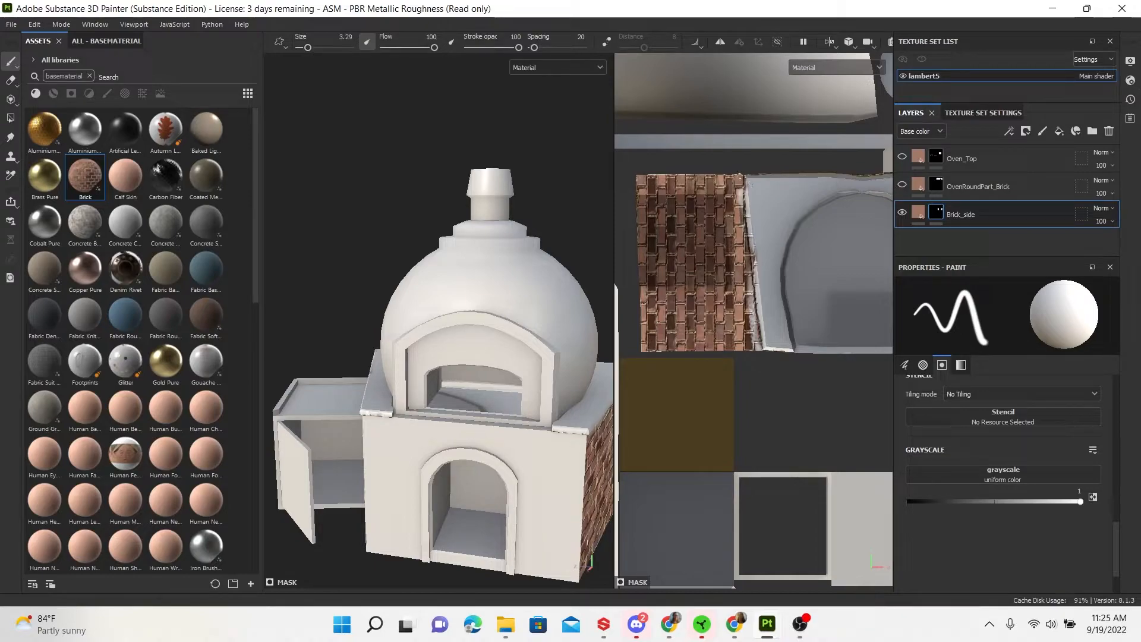
left_click_drag(744, 179, 767, 276)
key("ctrl+z")
left_click(744, 178)
left_click(765, 348, "shift")
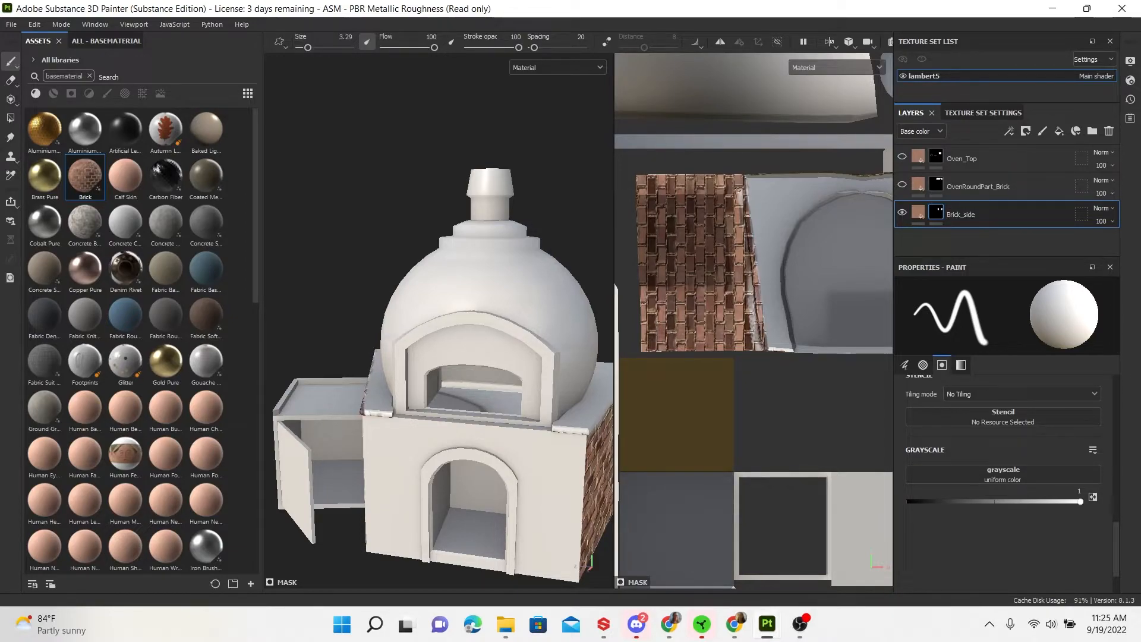
left_click(739, 181)
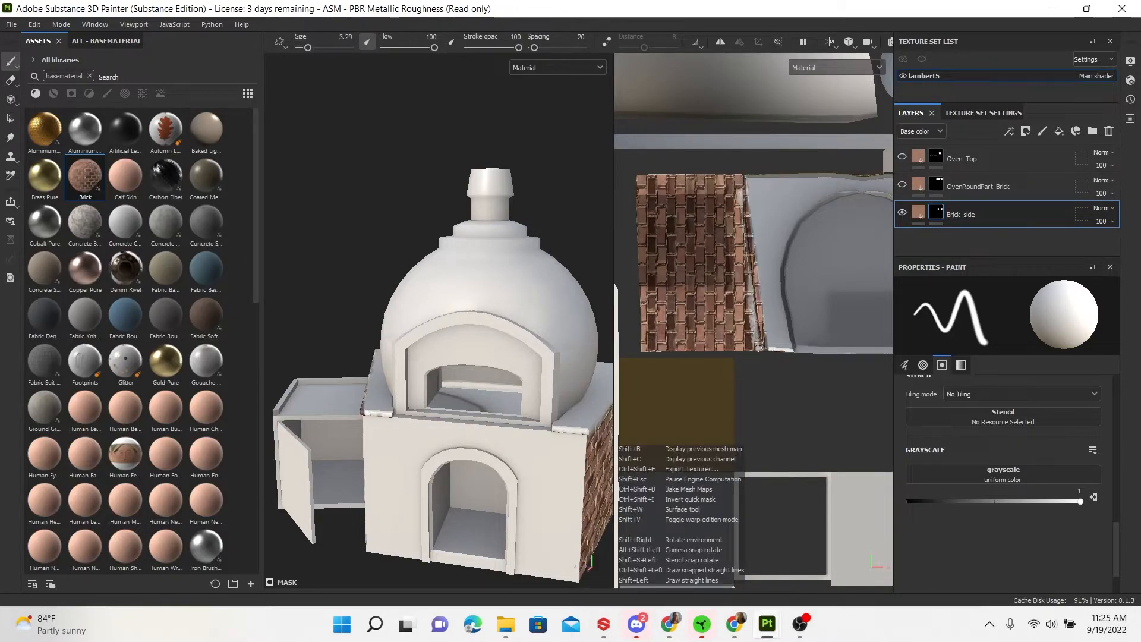
left_click(758, 348, "shift")
key("ctrl+z")
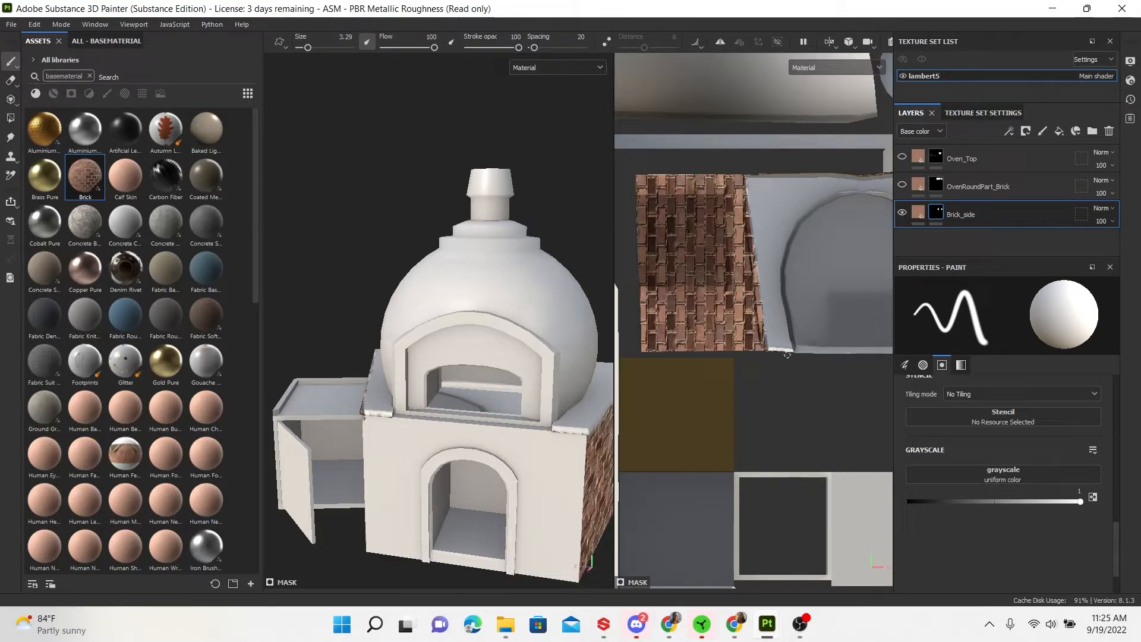
middle_click_drag(847, 319, 606, 334, "alt")
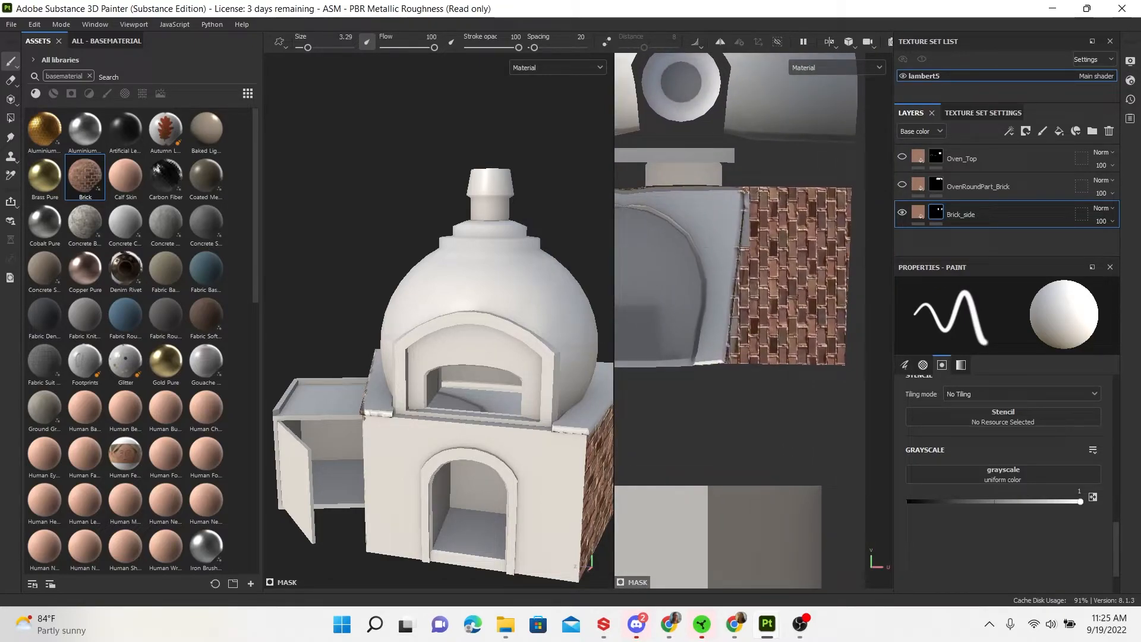
left_click(745, 190)
left_click(730, 363, "shift")
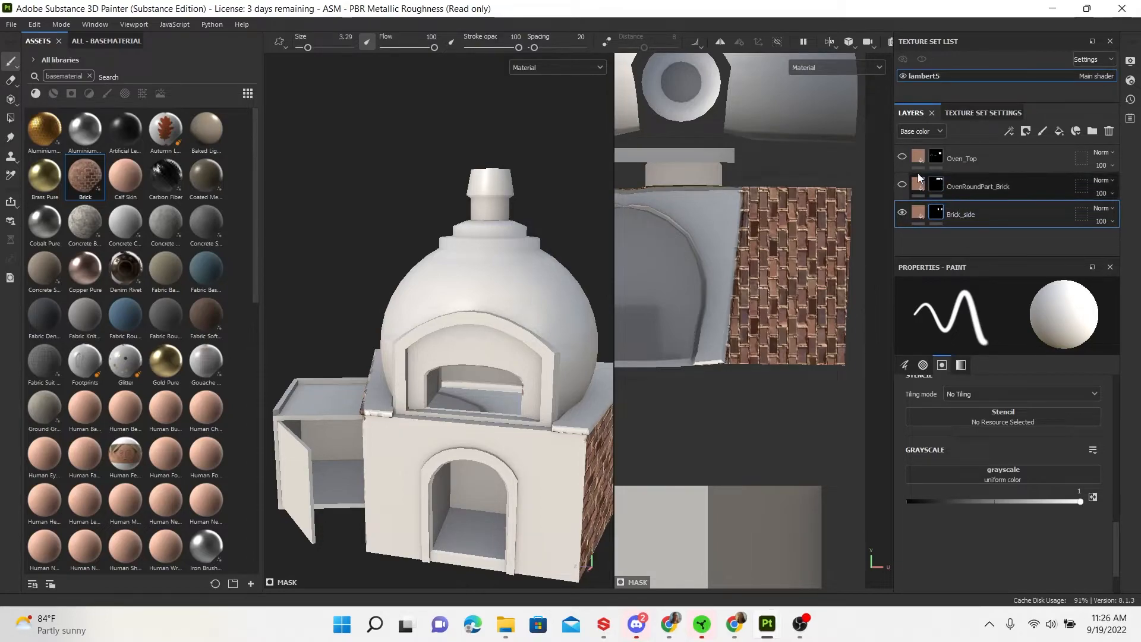
Show the OvenRoundPart_Brick layer again and frame the arch islands in the UV view
left_click(902, 186)
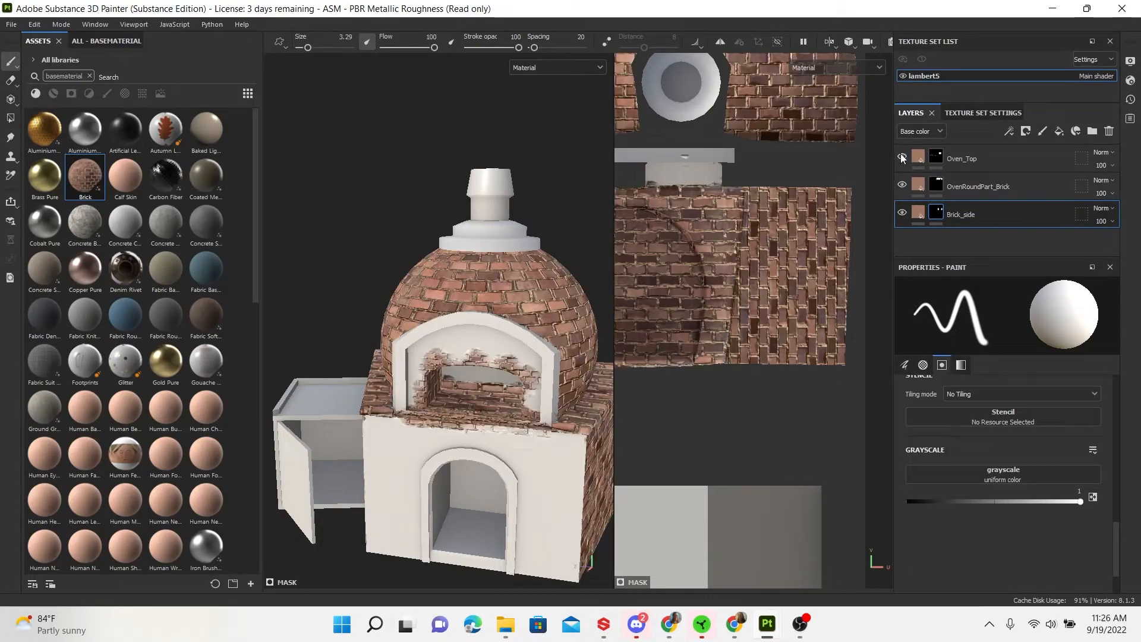
right_click_drag(423, 306, 328, 239, "alt")
left_click_drag(423, 313, 253, 395, "alt")
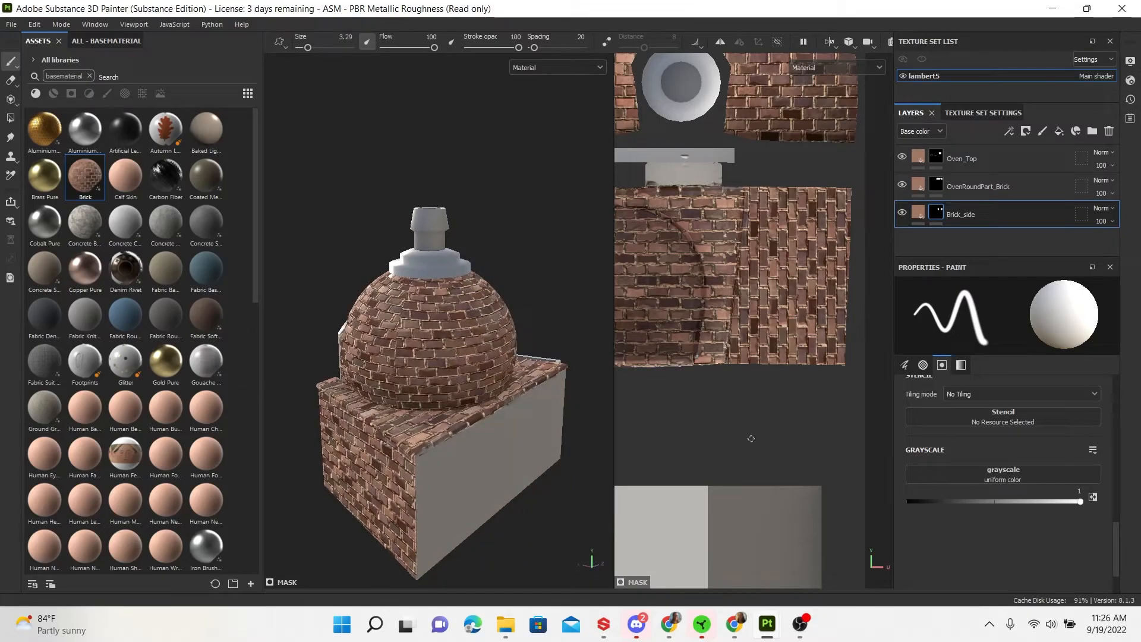
right_click_drag(756, 430, 670, 398, "alt")
middle_click_drag(670, 398, 912, 350, "alt")
right_click_drag(892, 392, 698, 324, "alt")
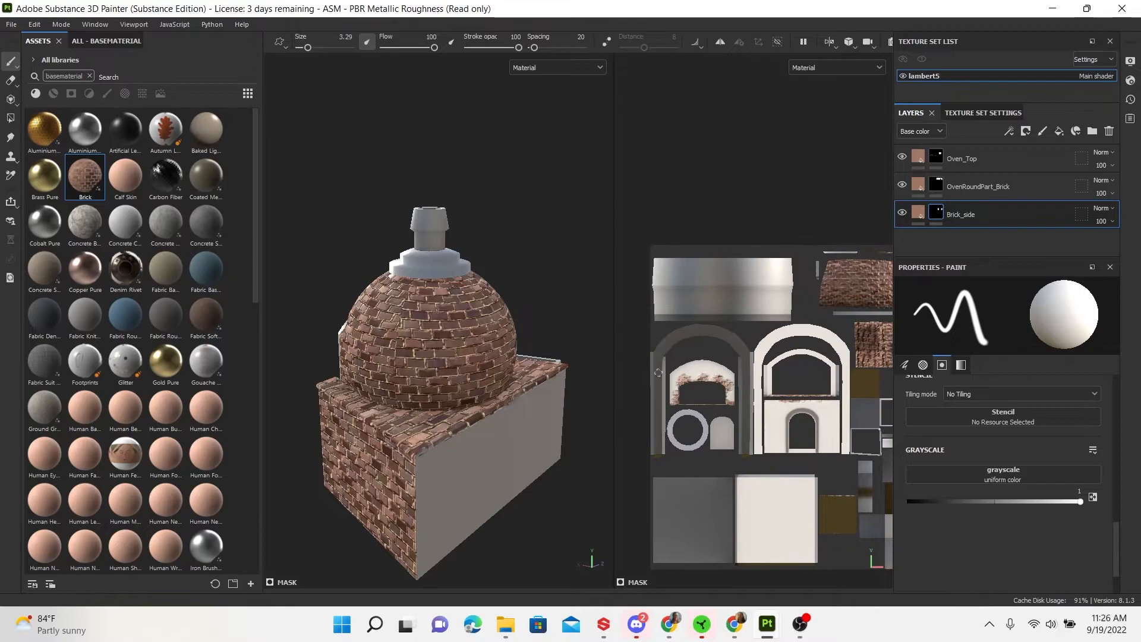
middle_click_drag(759, 387, 711, 321, "alt")
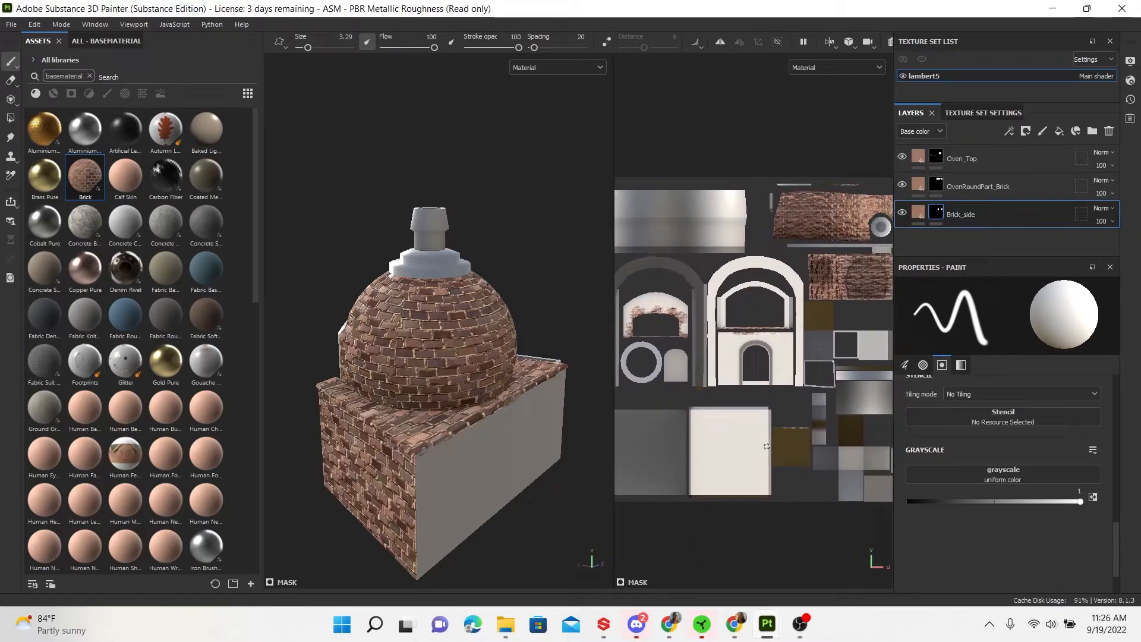
middle_click_drag(765, 445, 755, 457, "alt")
Orbit the 3D view to inspect the brick on the oven's sides and back
left_click_drag(392, 474, 427, 462, "alt")
middle_click_drag(374, 475, 494, 450, "alt")
left_click_drag(493, 450, 587, 443, "alt")
middle_click_drag(449, 458, 509, 463, "alt")
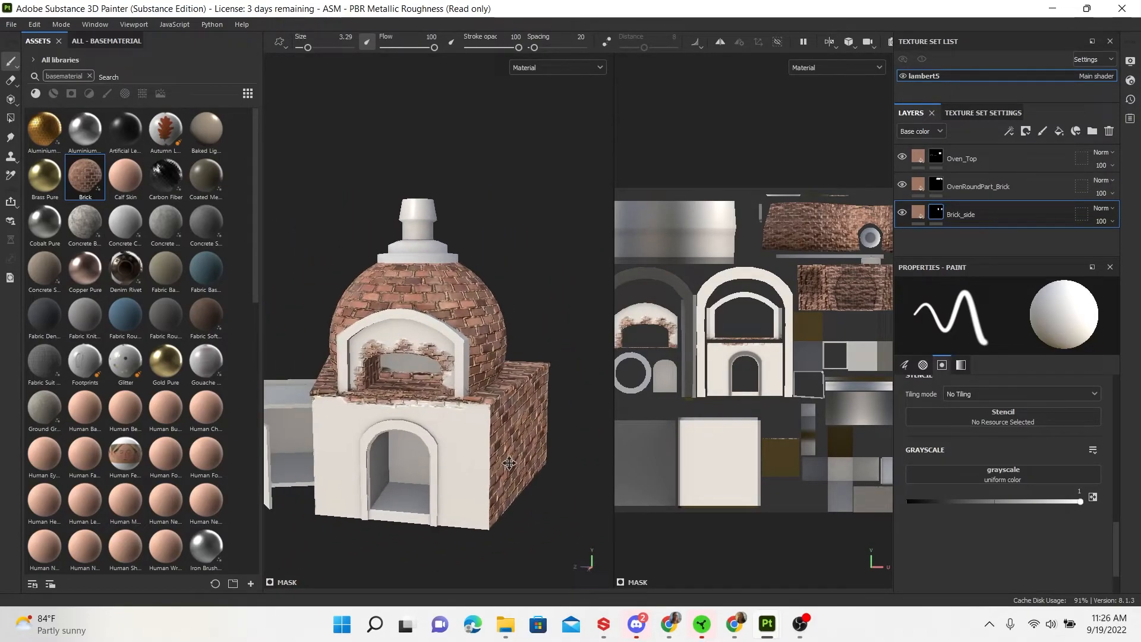
left_click_drag(510, 463, 482, 464, "alt")
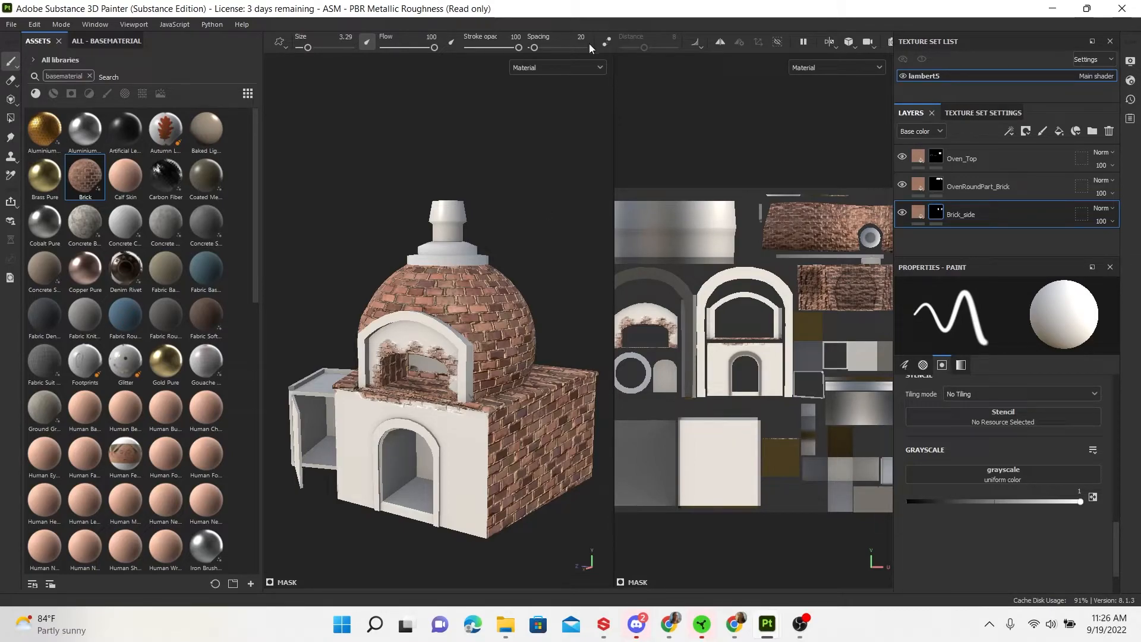
scroll(742, 250, "up", 4)
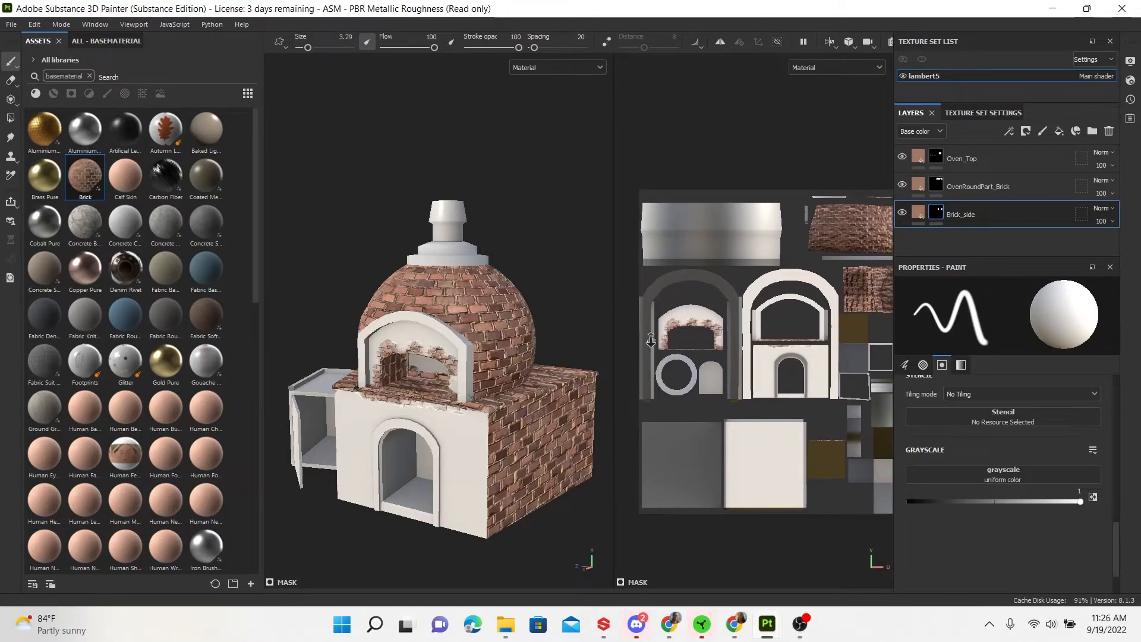
Add a new Brick fill layer above Oven_Top and give it a black mask
left_click(975, 151)
right_click(983, 155)
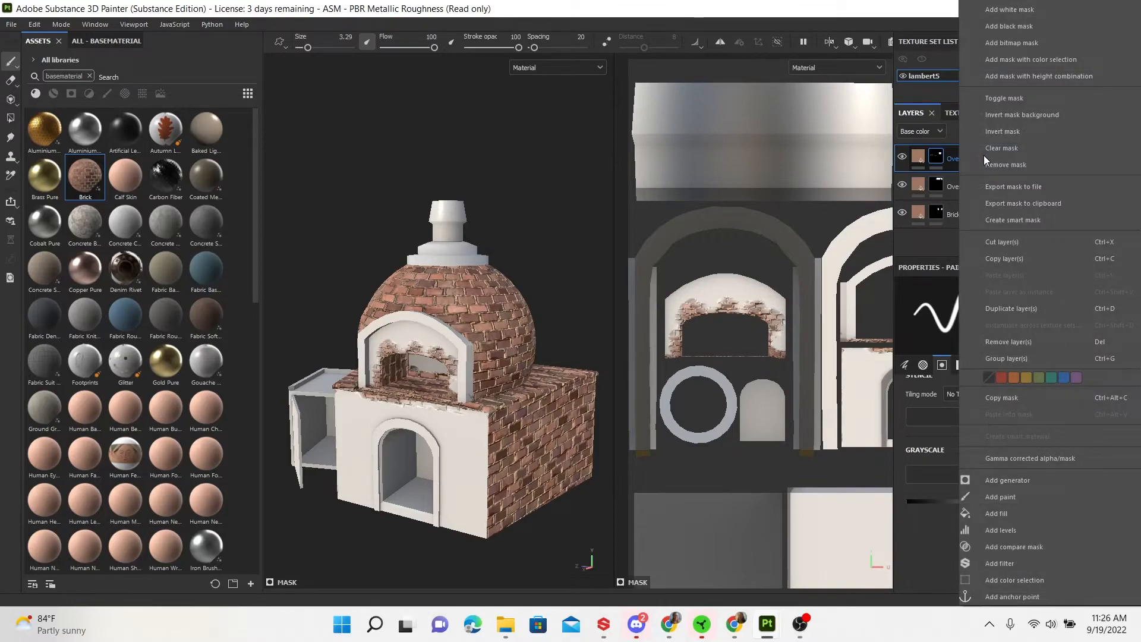
left_click(565, 23)
left_click_drag(95, 177, 929, 145)
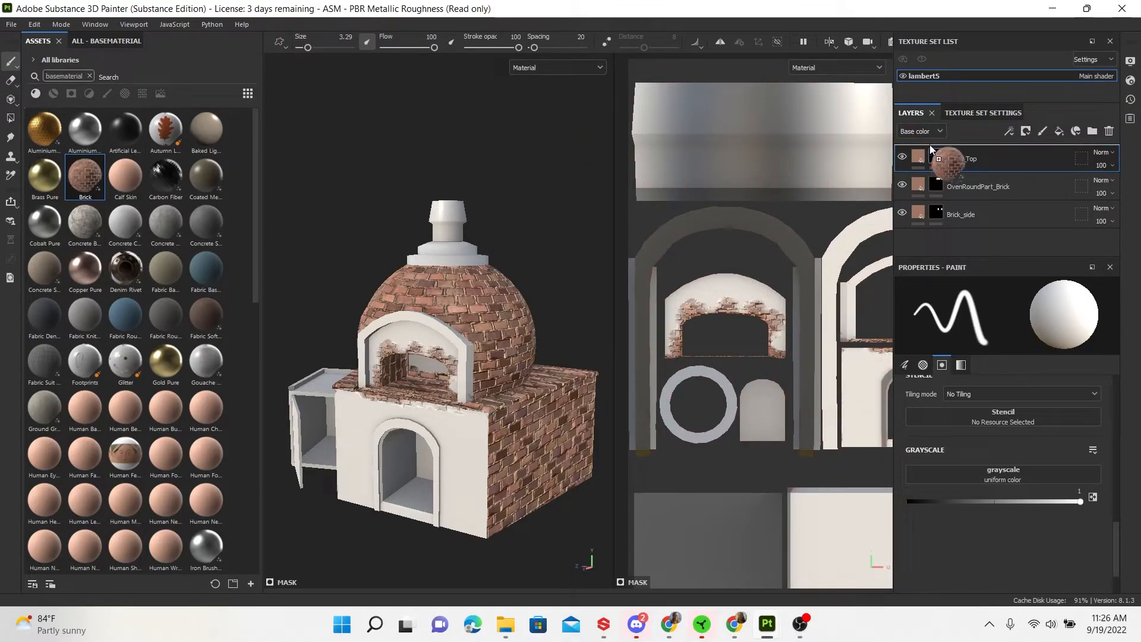
right_click(954, 159)
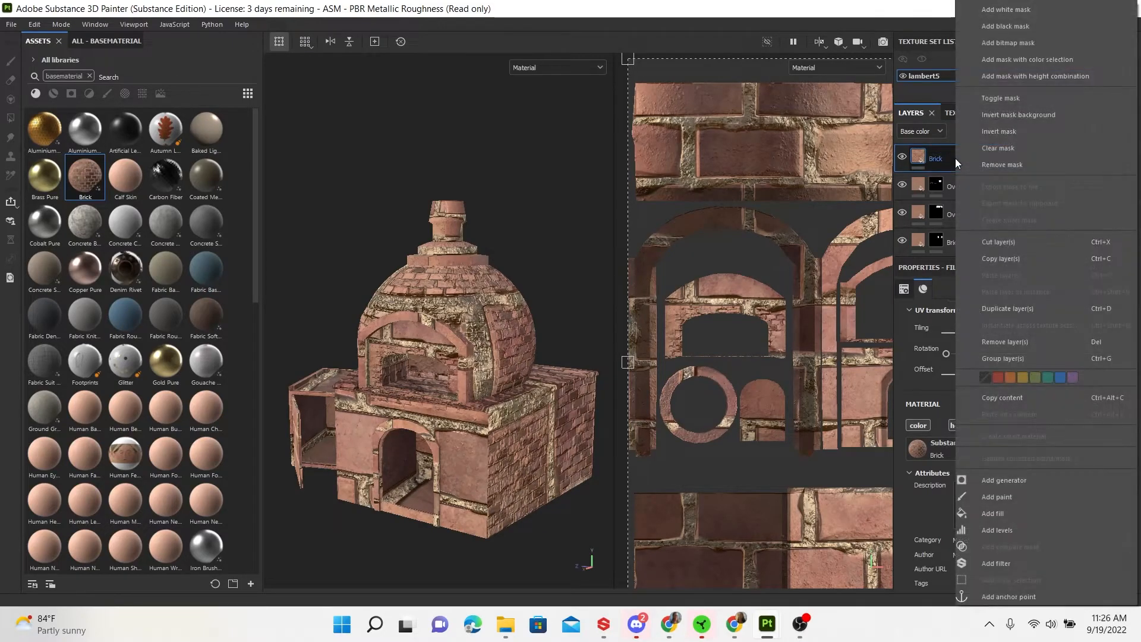
left_click(1011, 26)
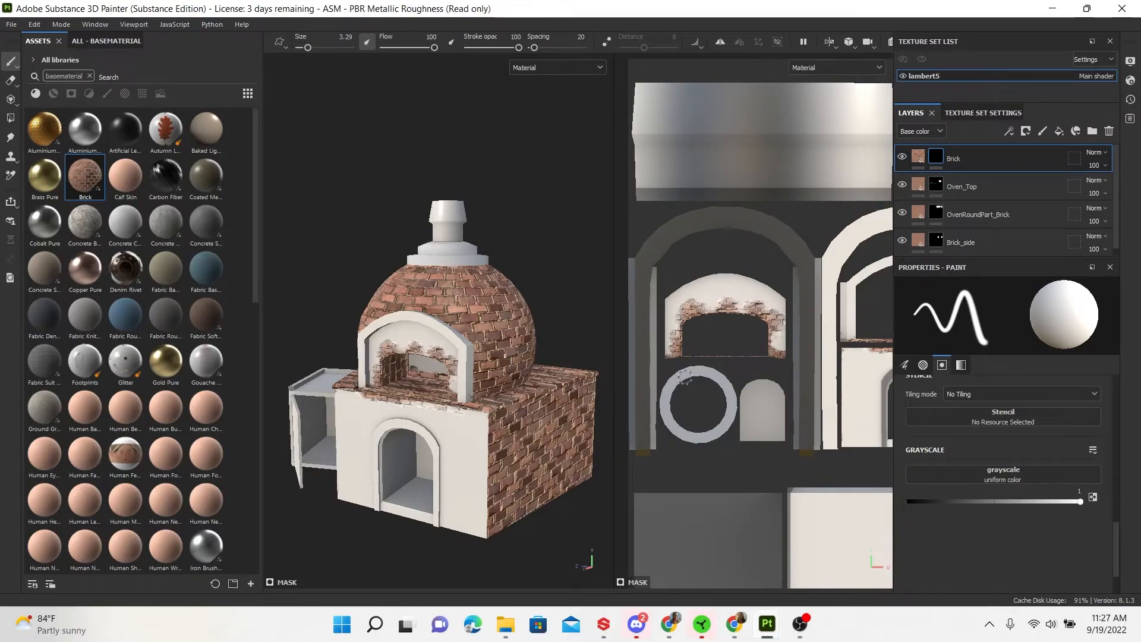
Polygon-fill the inner oven arch UV island with brick and raise the tiling to 8.56
left_click(12, 118)
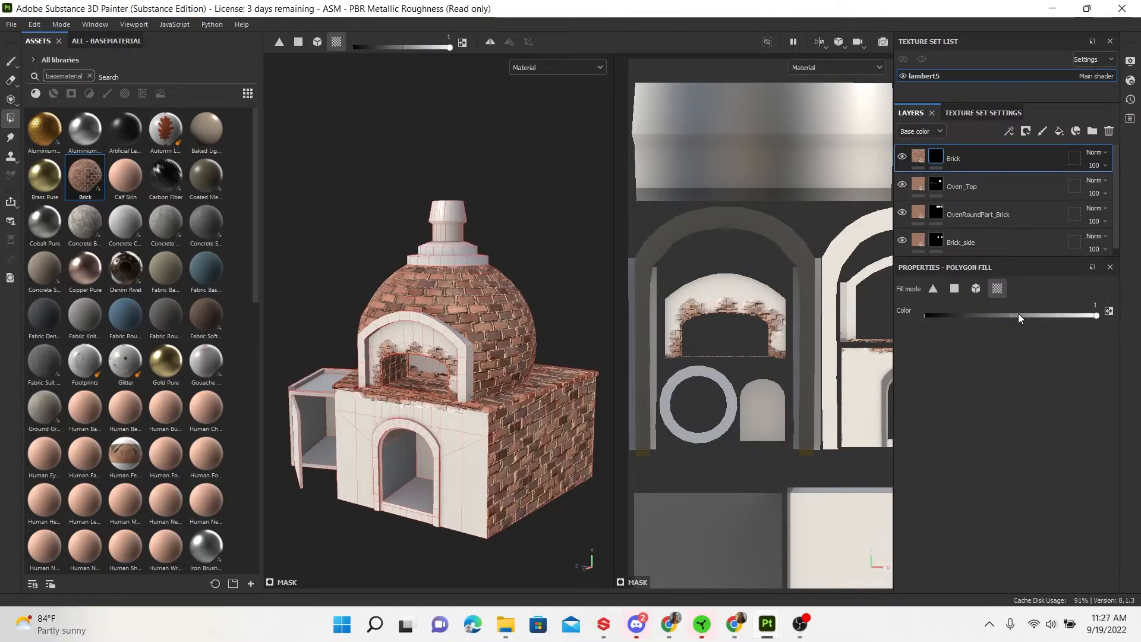
left_click(743, 295)
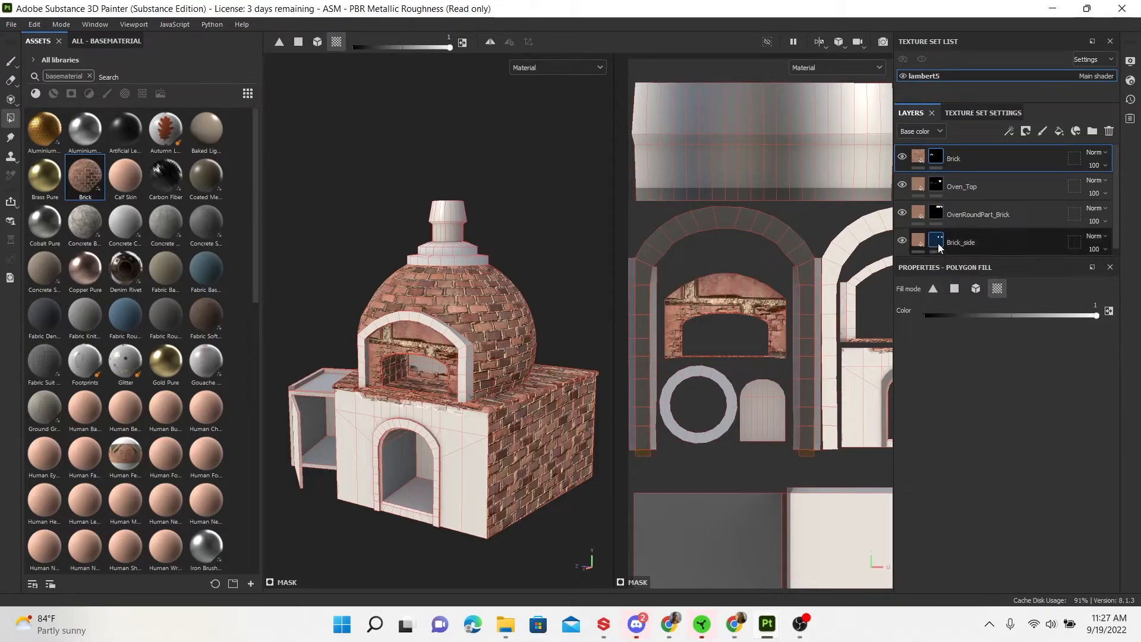
left_click(925, 159)
left_click_drag(981, 333, 988, 331)
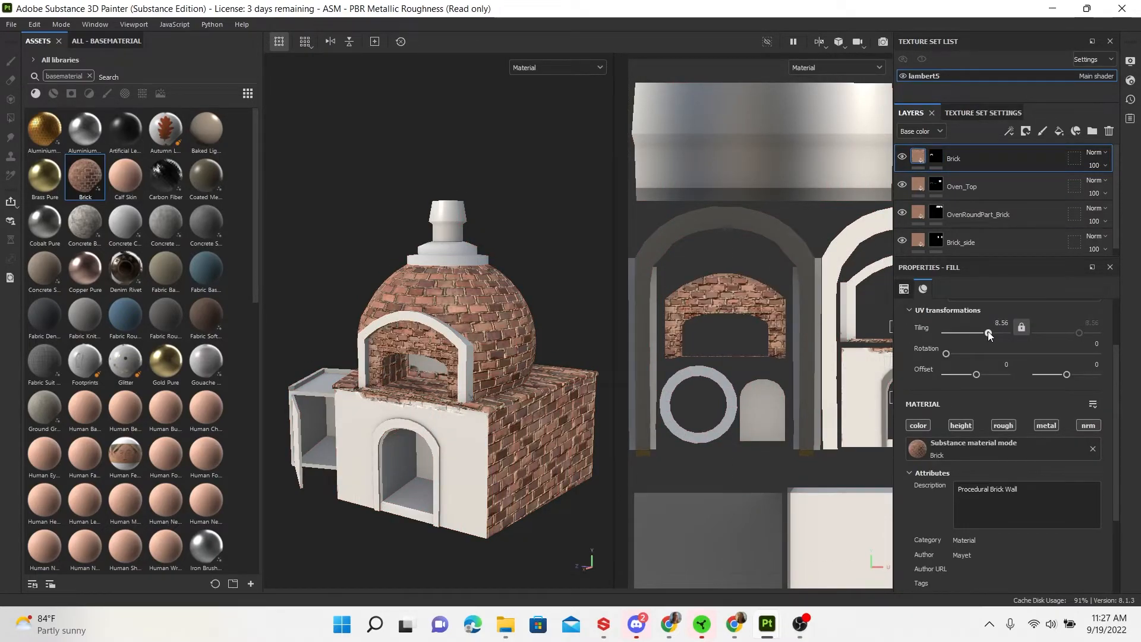
Set the Brick layer's tiling to 6 so the arch bricks become larger
right_click_drag(495, 372, 657, 474, "alt")
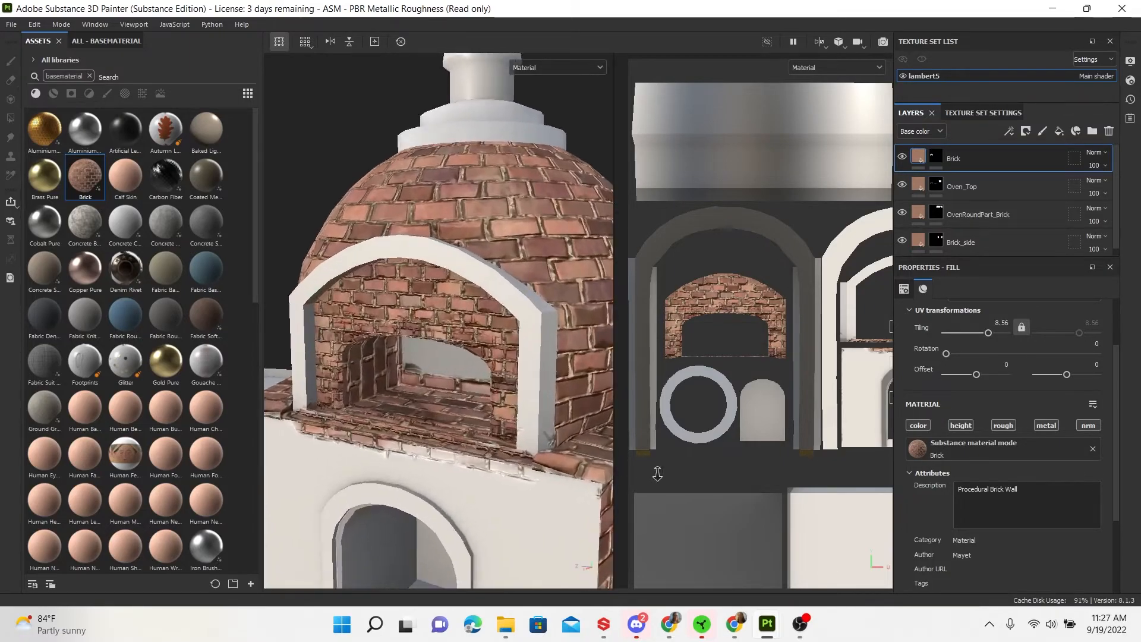
left_click_drag(500, 410, 553, 406, "alt")
left_click_drag(990, 333, 981, 335)
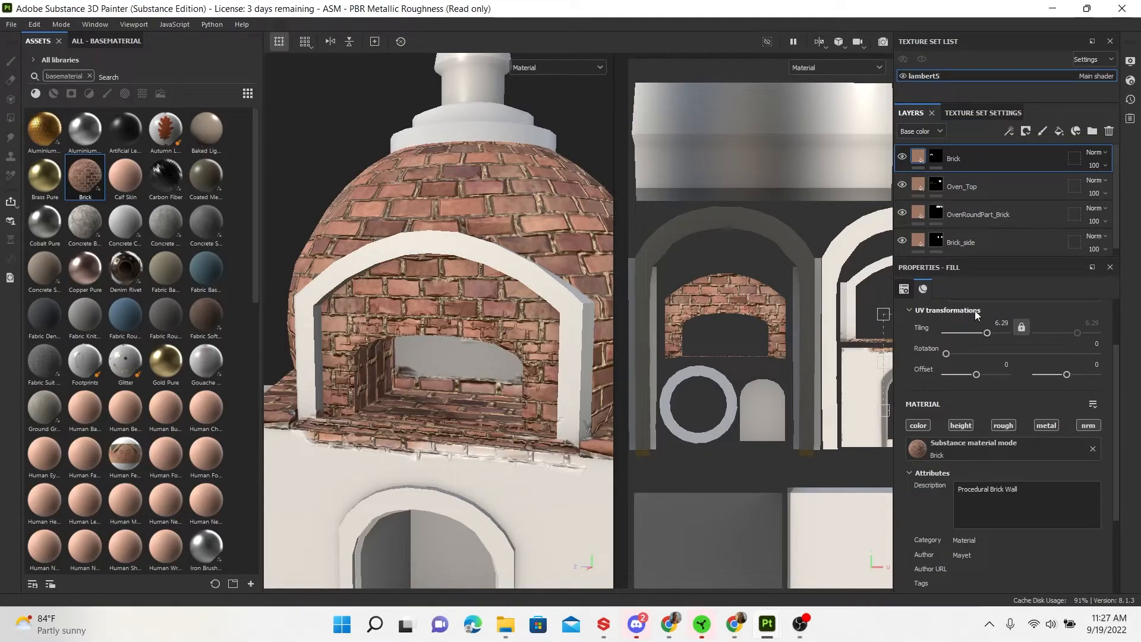
left_click(993, 322)
type("6")
key("Return")
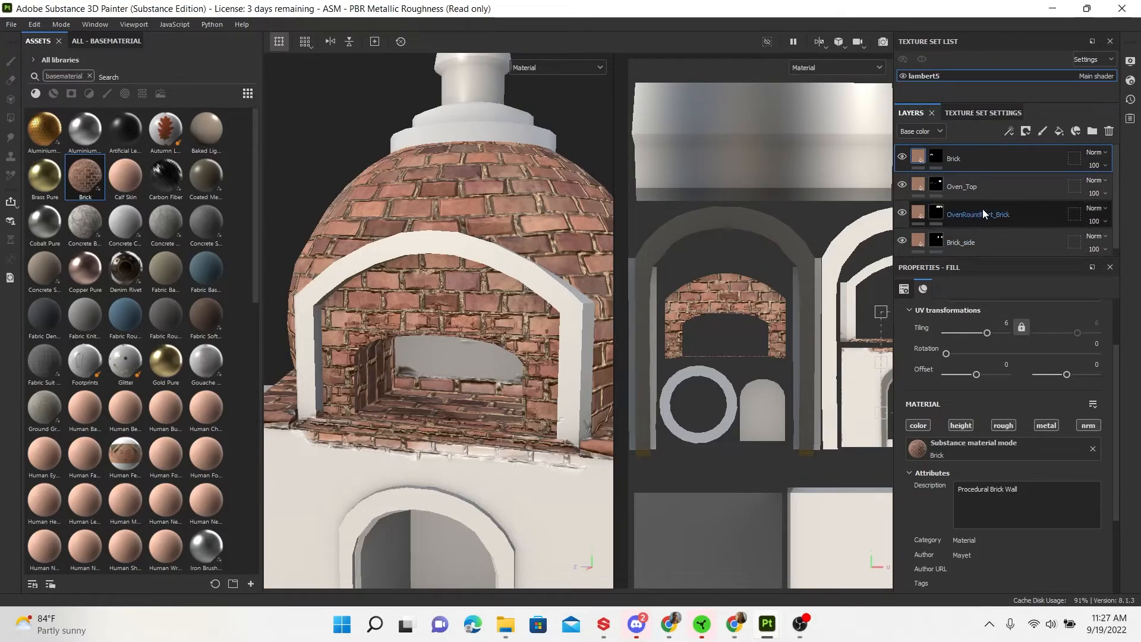
Orbit and zoom around the oven to inspect the inner-arch bricks
left_click_drag(580, 326, 458, 351, "alt")
right_click_drag(458, 351, 342, 271, "alt")
middle_click_drag(459, 377, 417, 349, "alt")
left_click_drag(418, 350, 463, 308, "alt")
middle_click_drag(464, 309, 454, 364, "alt")
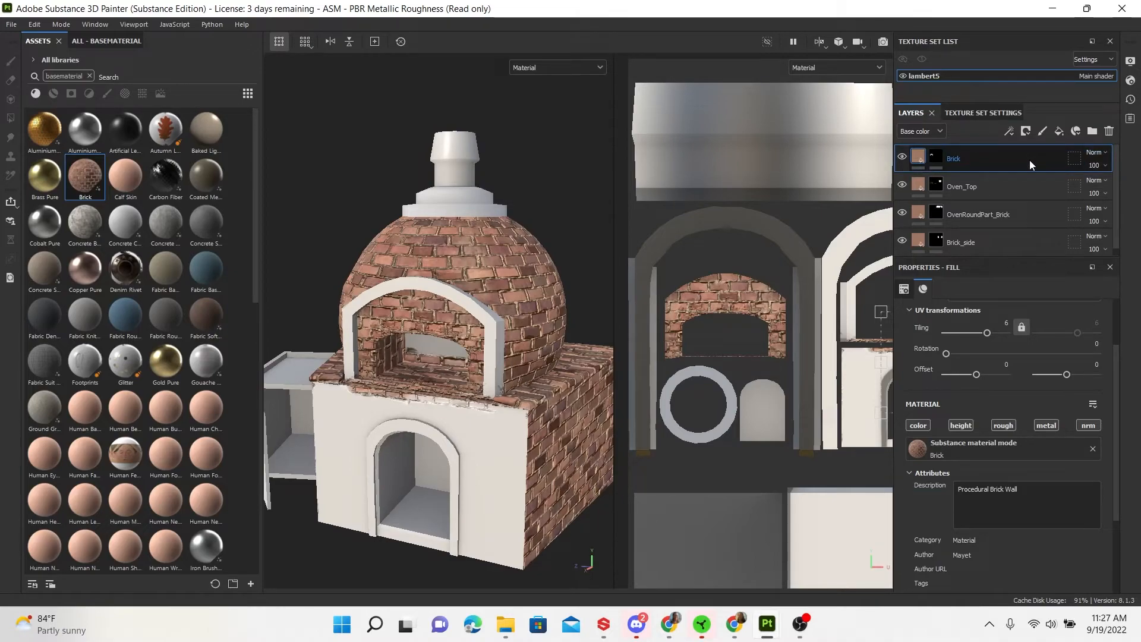
Delete the Brick layer and add a Concrete Bare fill layer with a black mask
left_click(1109, 131)
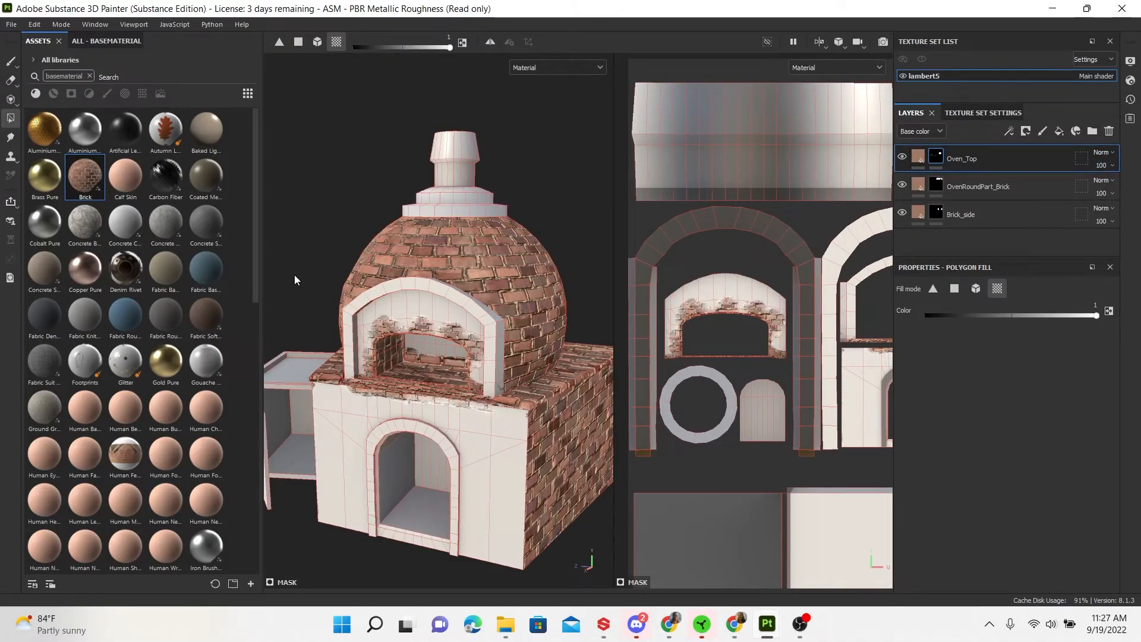
left_click_drag(92, 209, 991, 156)
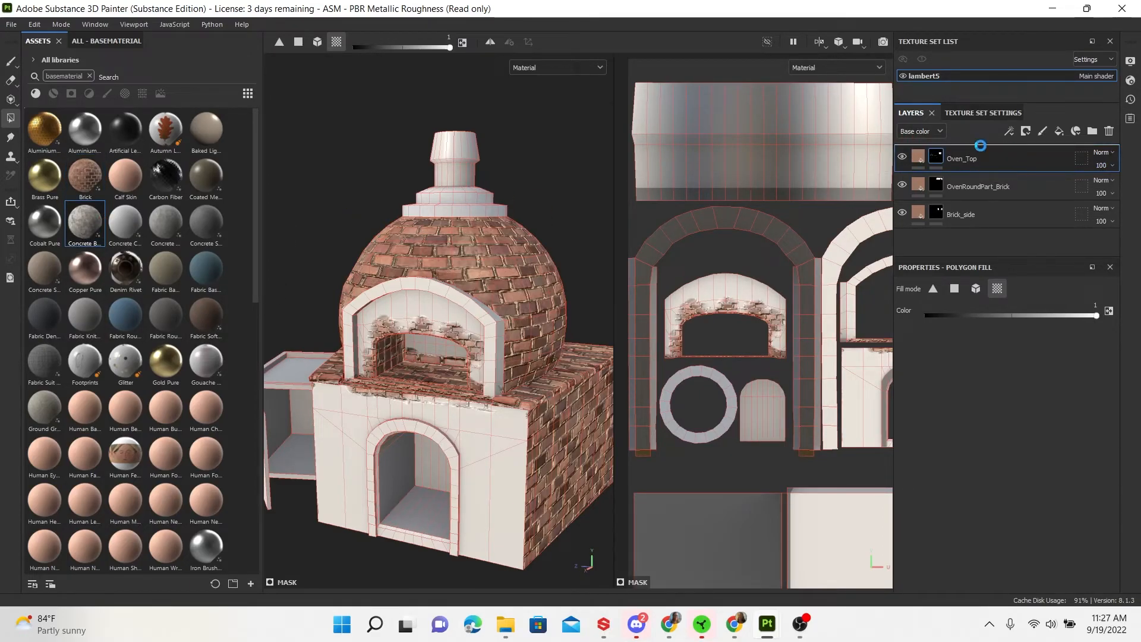
right_click(961, 162)
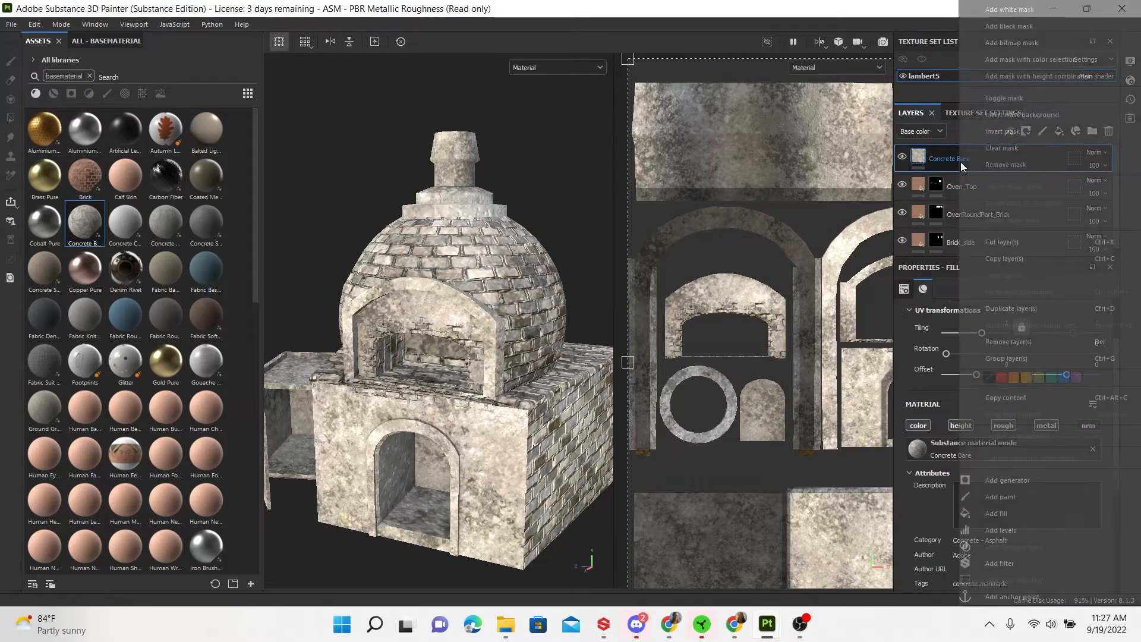
left_click(1006, 27)
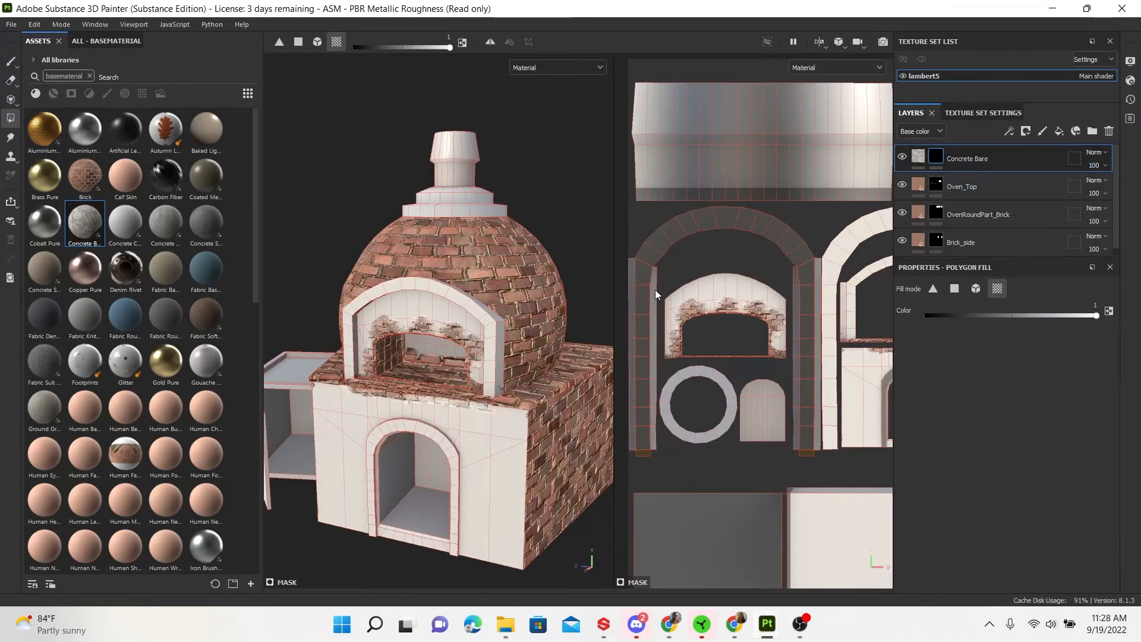
Fill the inner arch with concrete and move Concrete Bare to the bottom of the stack
left_click(712, 290)
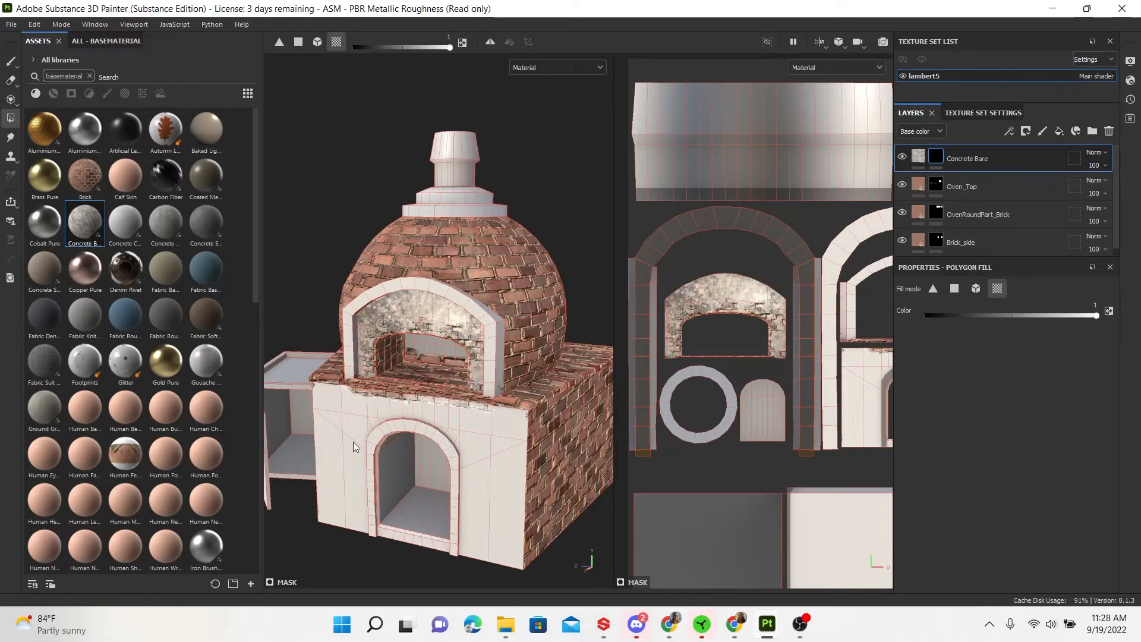
left_click_drag(419, 364, 427, 346, "alt")
right_click_drag(427, 346, 419, 391, "alt")
left_click_drag(419, 391, 436, 385, "alt")
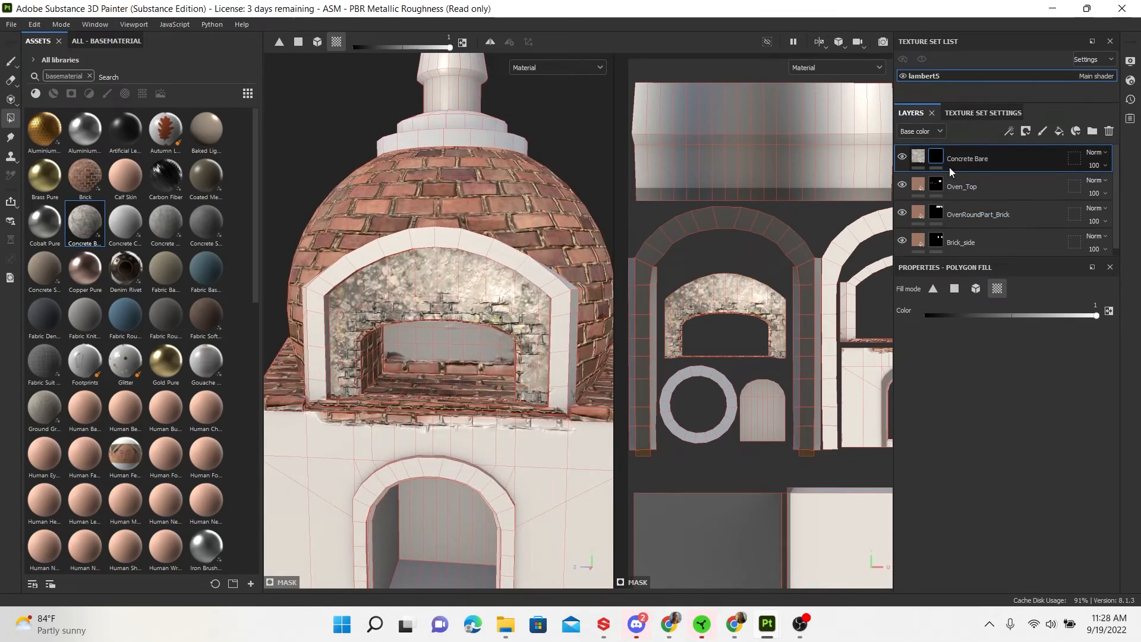
mouse_move(967, 155)
left_mouse_down()
mouse_move(968, 243)
mouse_move(950, 249)
left_mouse_up()
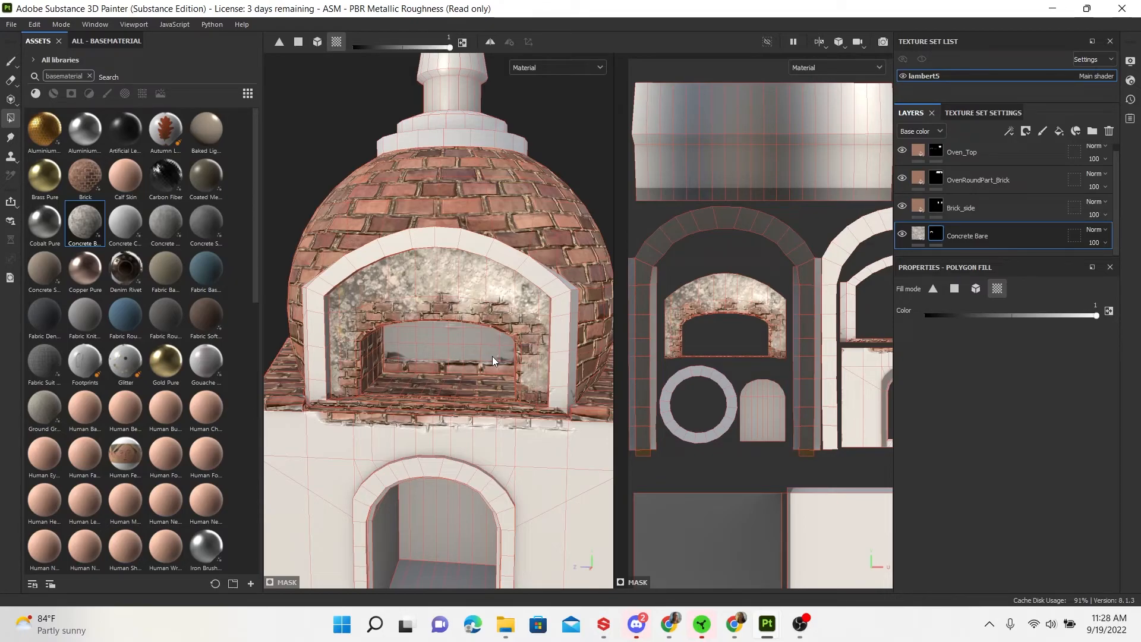
left_click_drag(487, 327, 483, 419, "alt")
scroll(415, 364, "down", 3)
scroll(541, 429, "up", 2)
left_click_drag(586, 330, 569, 419, "alt")
mouse_move(544, 448)
left_mouse_down("alt")
mouse_move(407, 452)
mouse_move(521, 455)
mouse_move(539, 441)
left_mouse_up("alt")
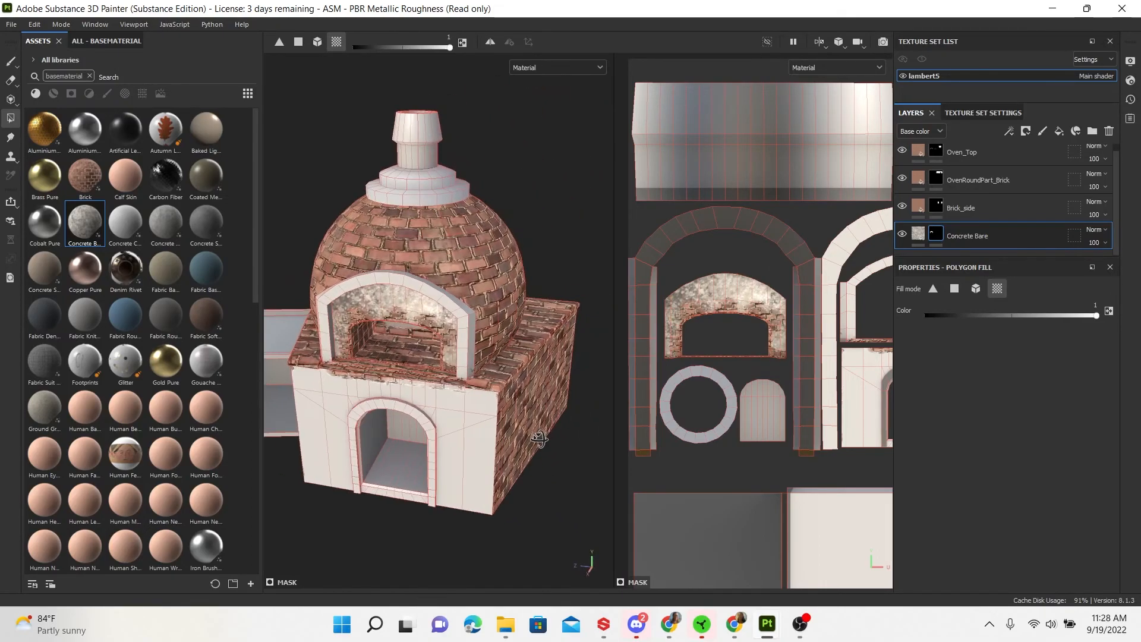
middle_click_drag(513, 428, 546, 444, "alt")
right_click_drag(545, 444, 588, 483, "alt")
left_click_drag(579, 480, 527, 444, "alt")
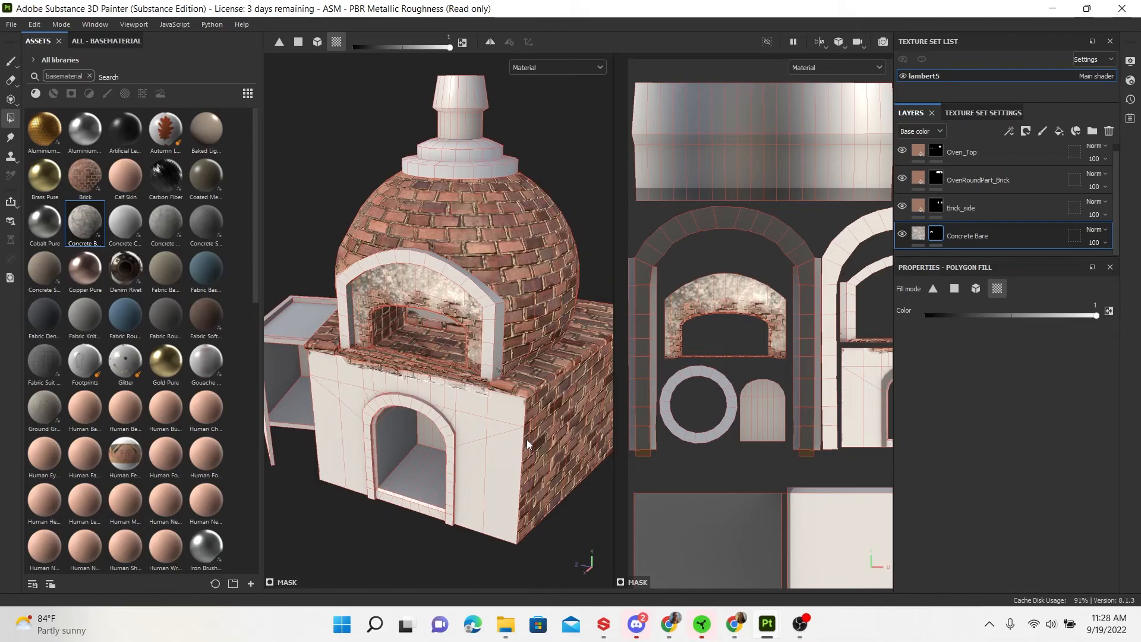
left_click_drag(547, 463, 504, 445, "alt")
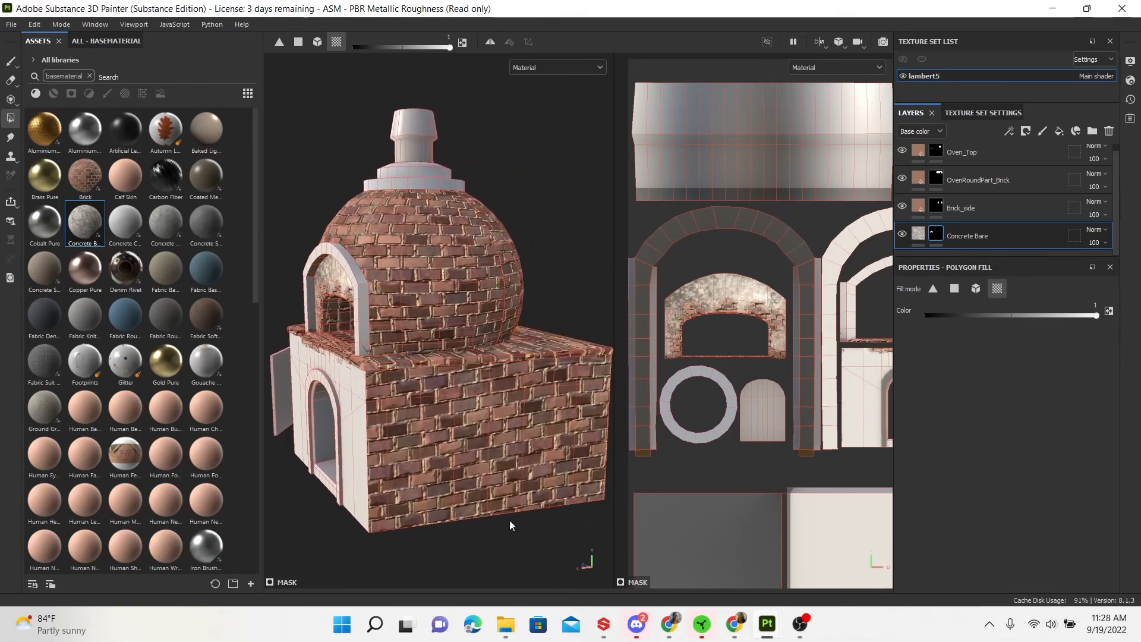